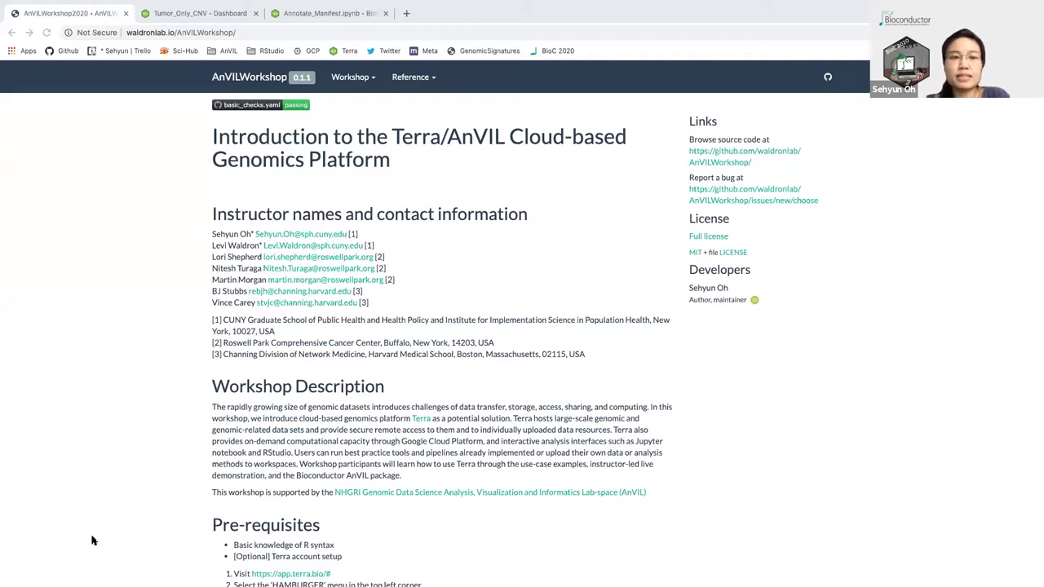
- Scroll the workshop home page to the Pre-requisites and the Time outline starting with Account Setup 5m
scroll(303, 525, down, 5)
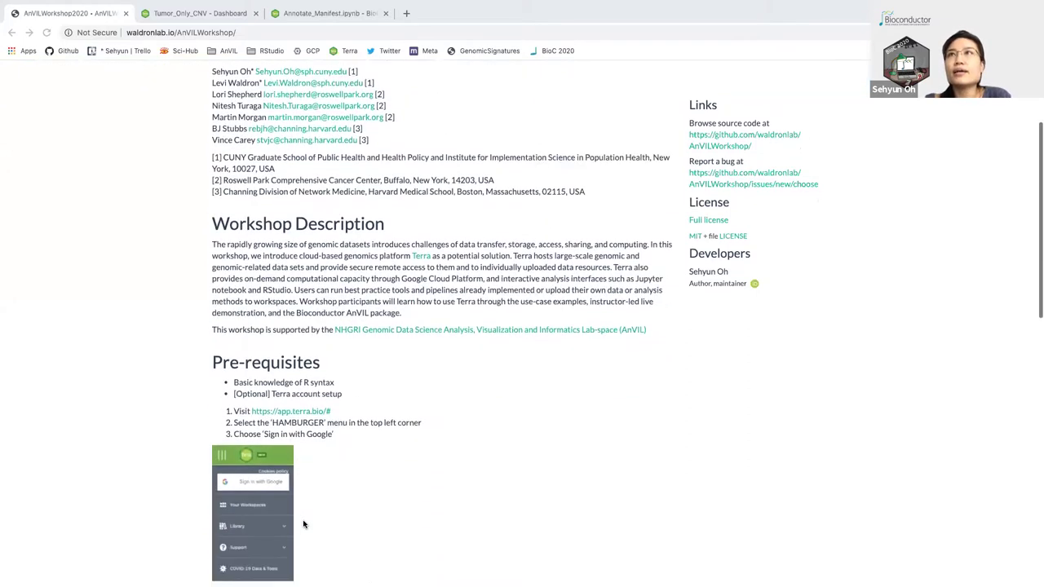
scroll(304, 525, down, 5)
scroll(303, 525, up, 1)
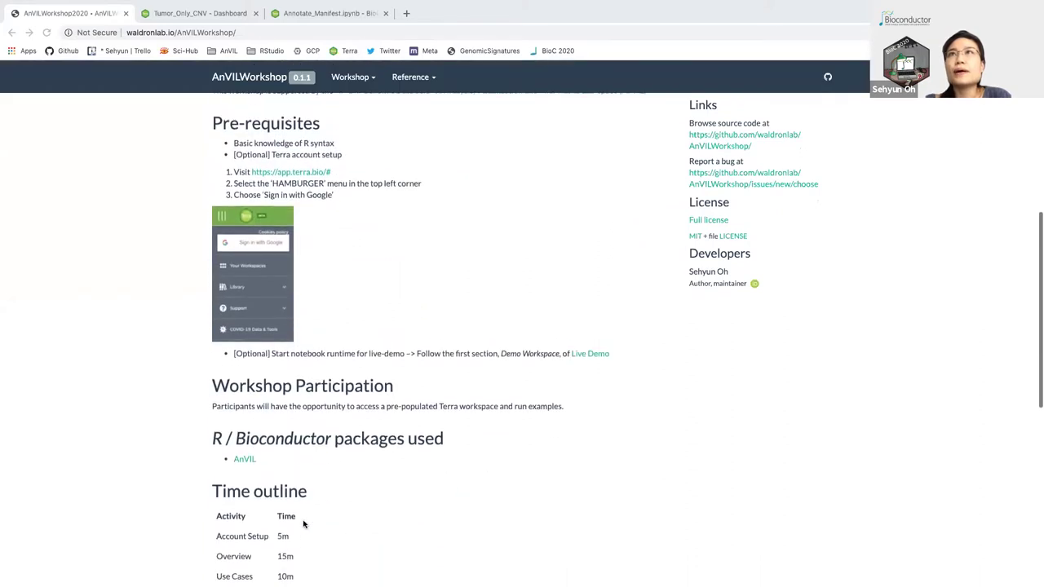
scroll(304, 525, up, 1)
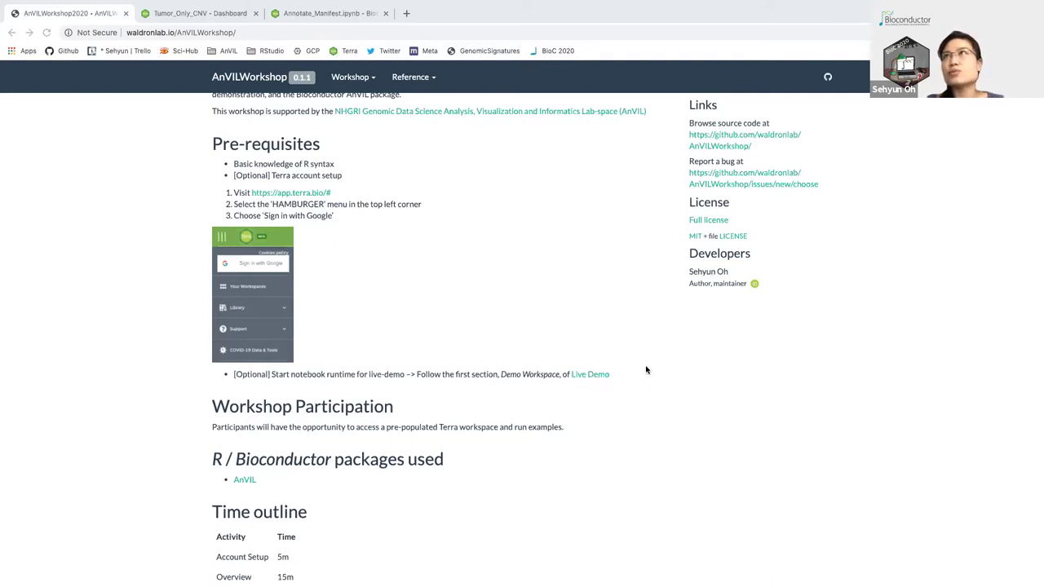
- Go to Workshop > Live demo and scroll to the Demo Workspace cloning instructions
click(692, 367)
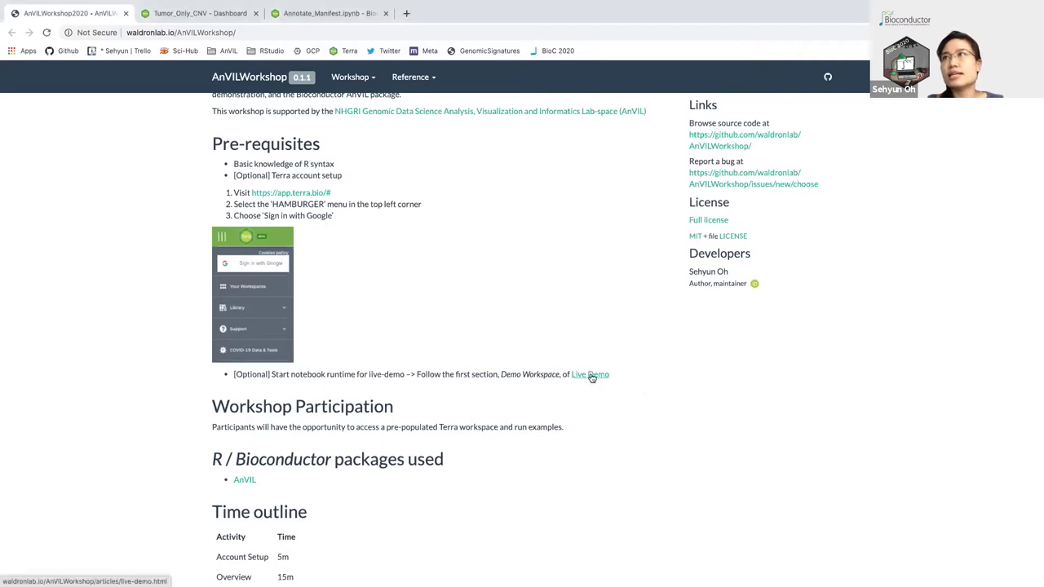
click(373, 79)
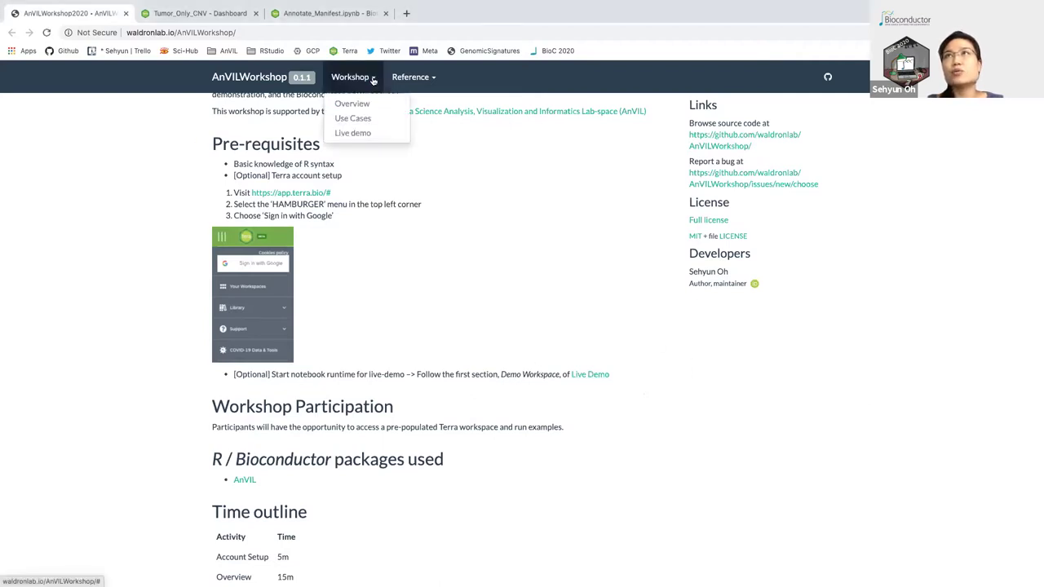
click(354, 133)
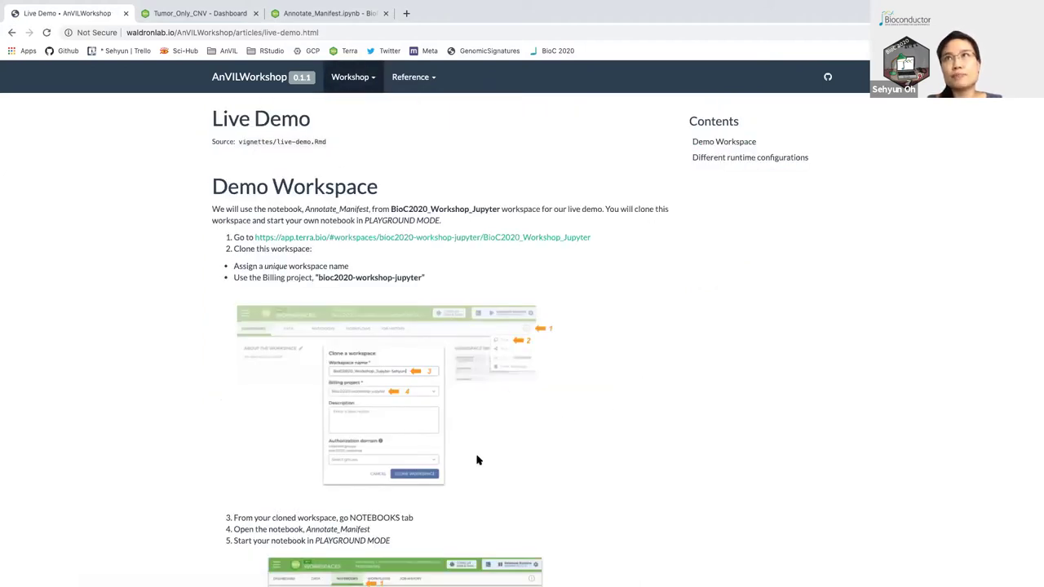
scroll(478, 460, down, 3)
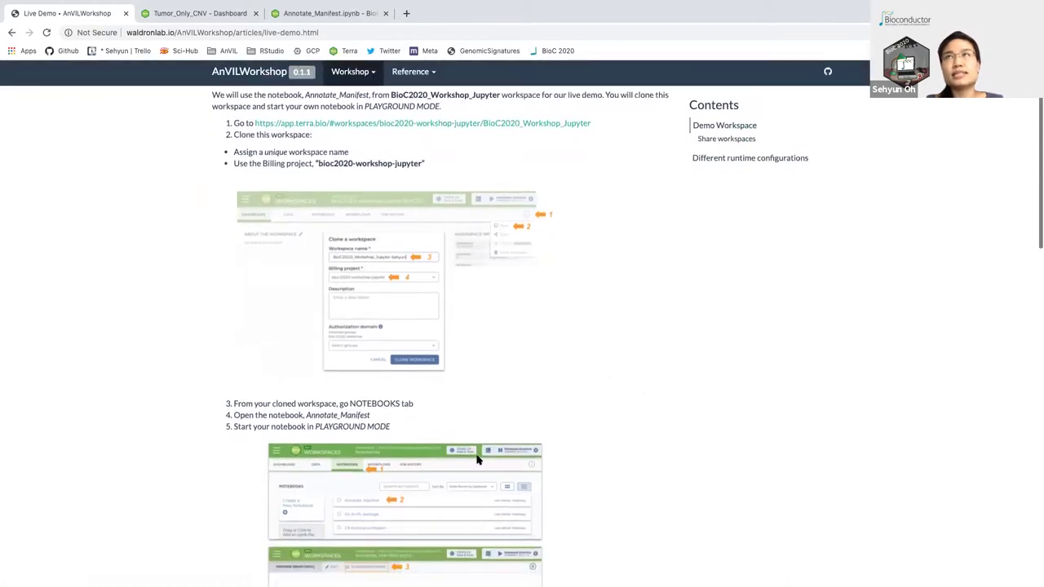
scroll(478, 460, up, 2)
scroll(478, 460, down, 4)
scroll(296, 205, up, 3)
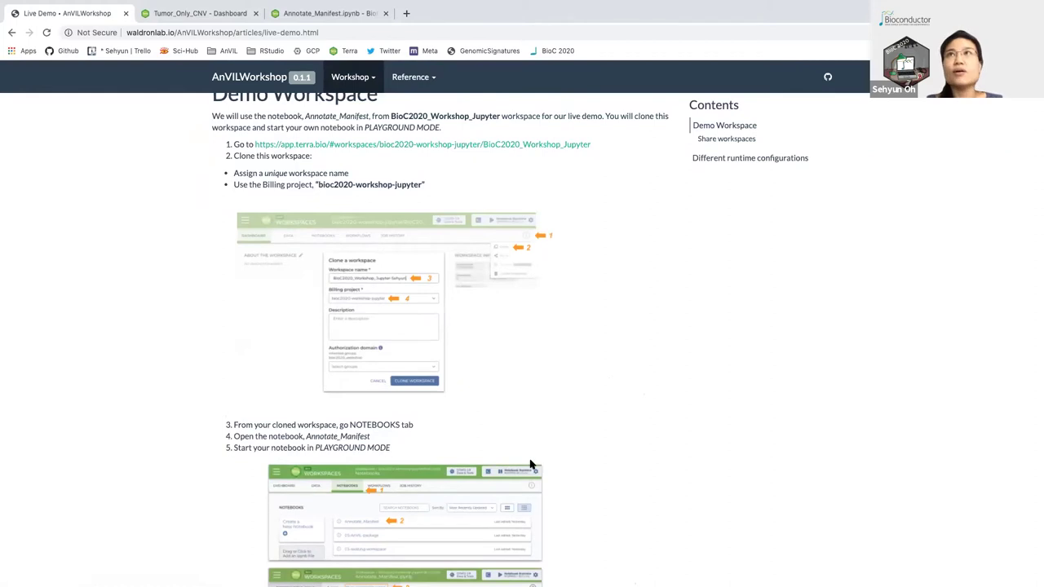
scroll(532, 465, up, 2)
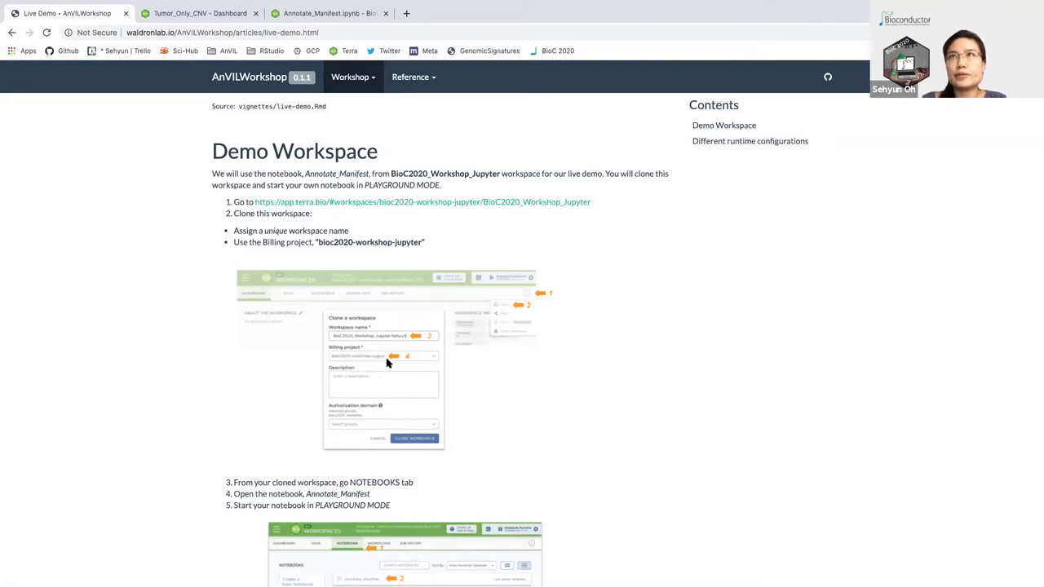
- Open the BioC2020_Workshop_Jupyter Terra workspace link in a new tab and switch to it
right_click(453, 206)
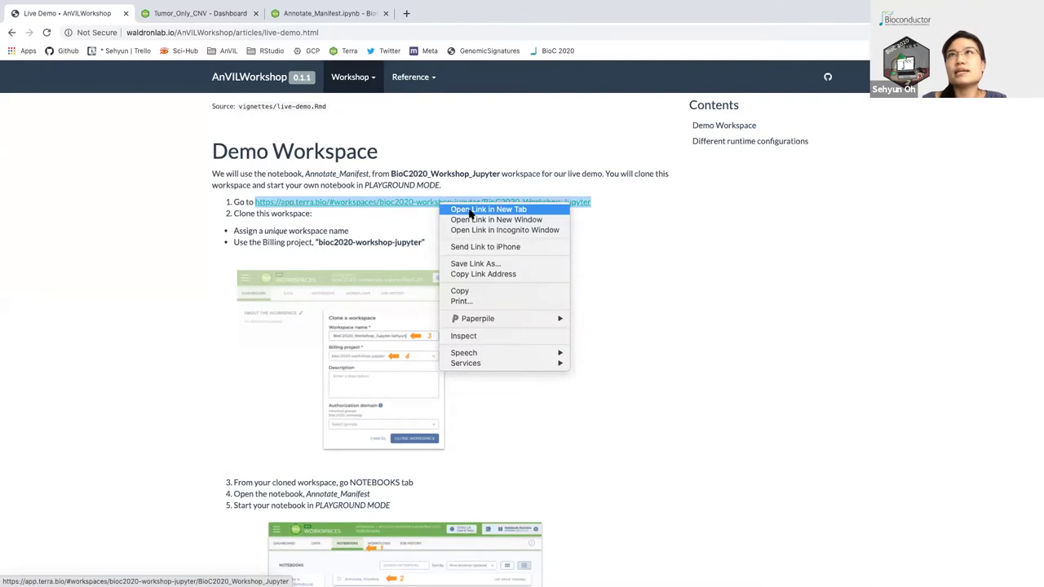
click(469, 214)
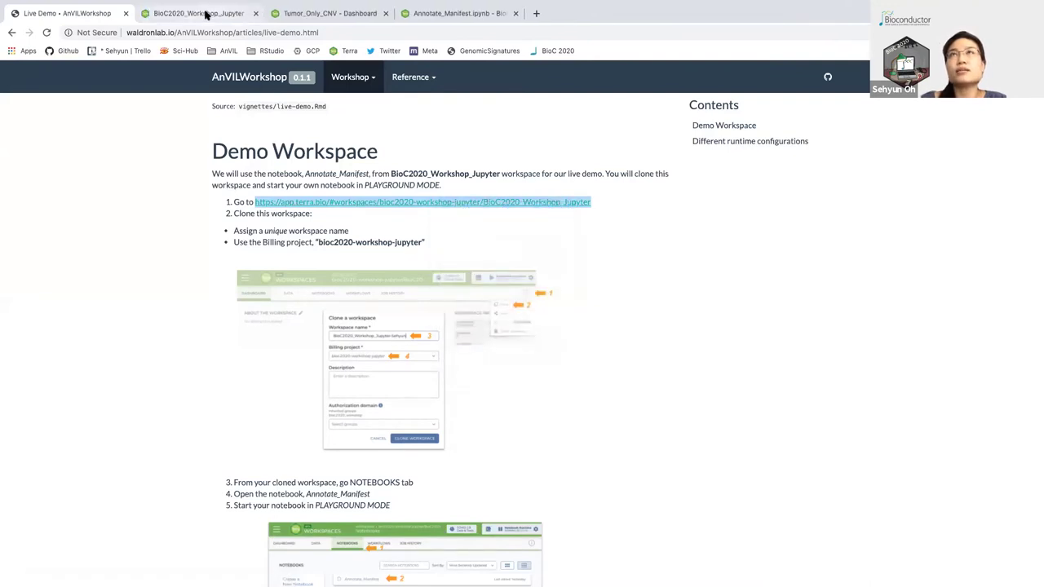
click(207, 14)
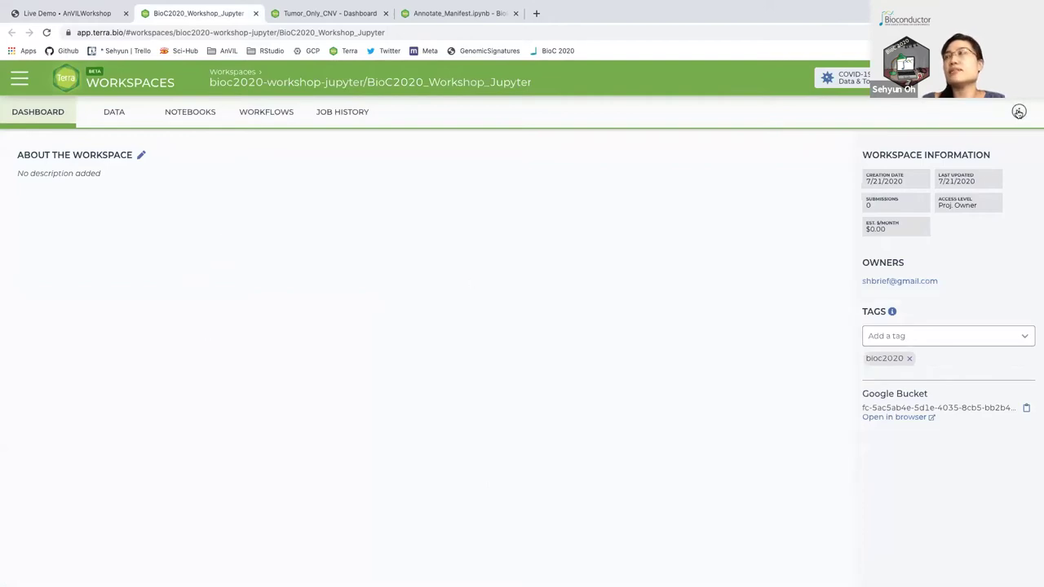
- Clone the workspace, replacing 'copy' in the default name with the user's name
click(1019, 111)
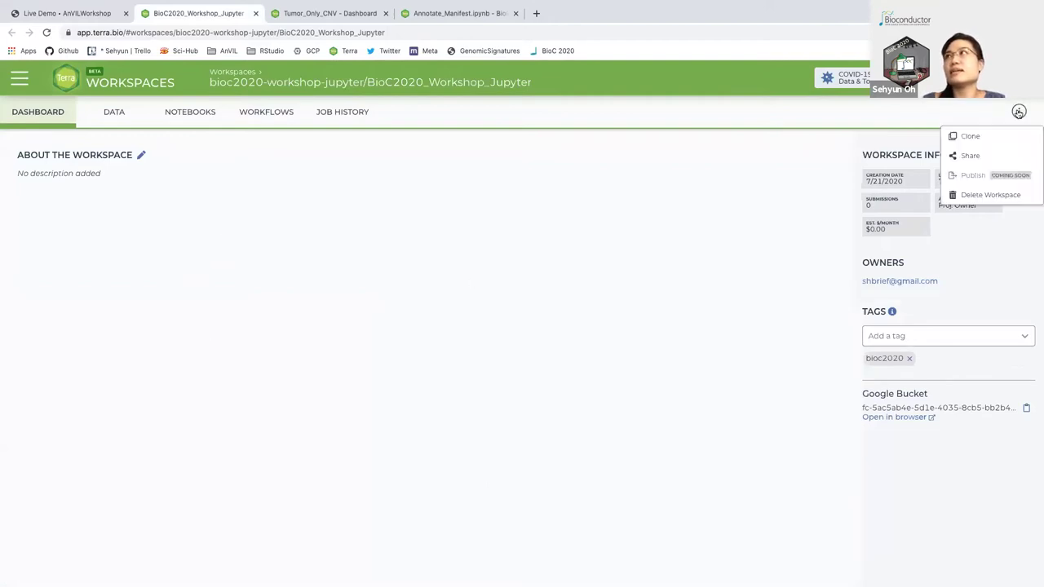
click(980, 138)
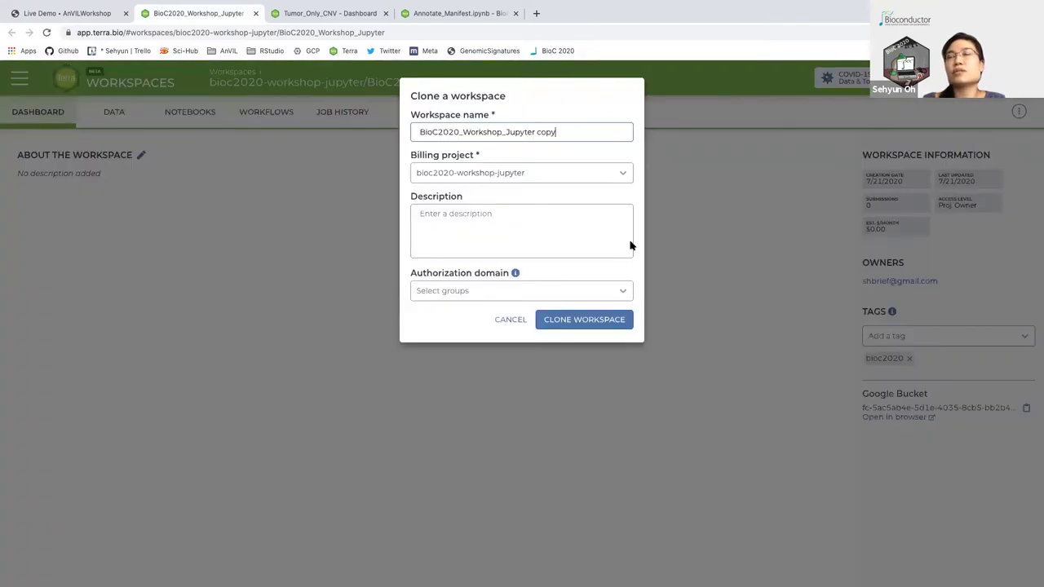
key(BackSpace)
key(BackSpace)
key(BackSpace)
key(BackSpace)
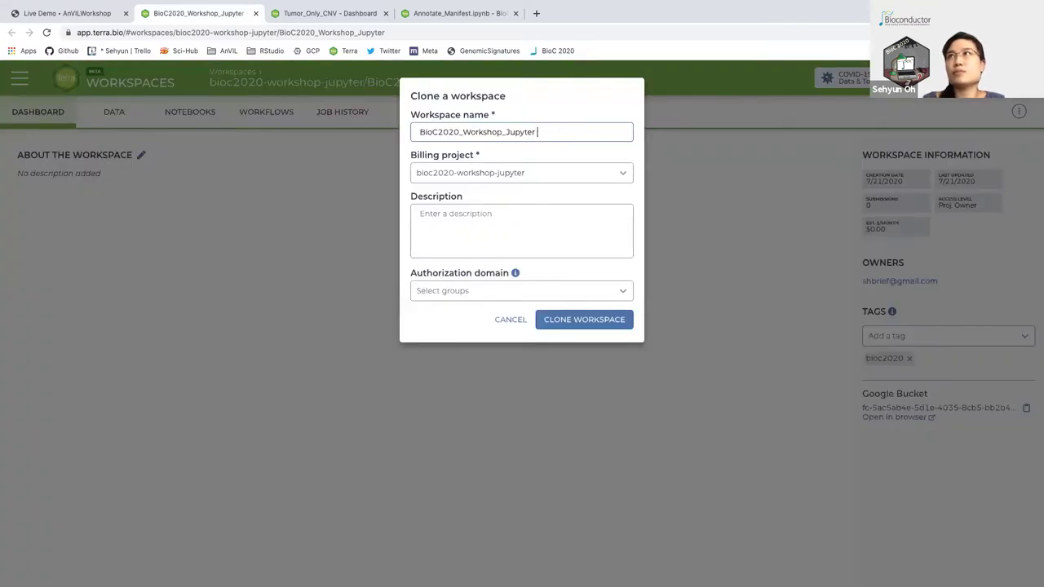
text(Sehyun)
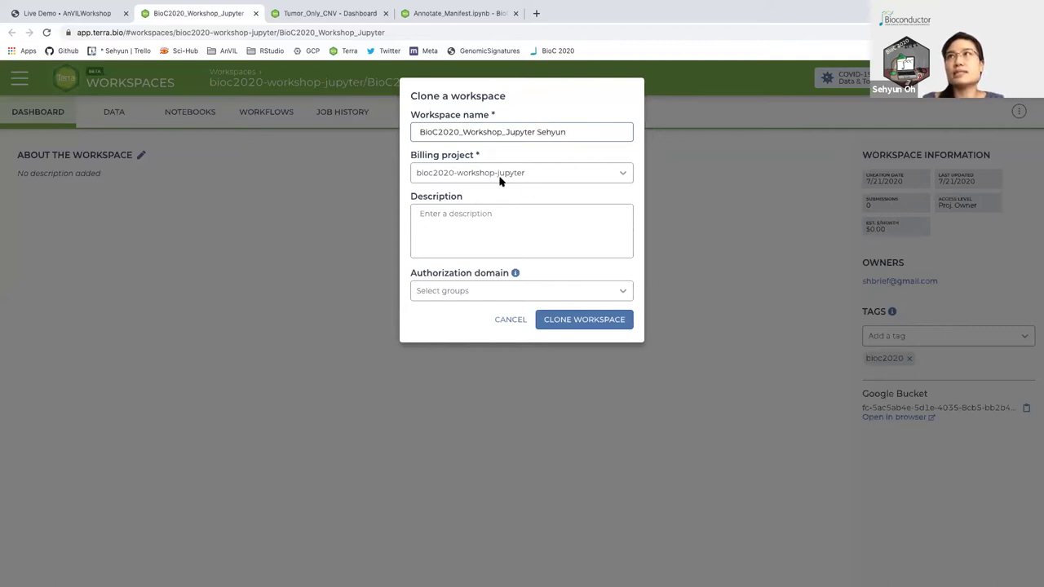
click(587, 323)
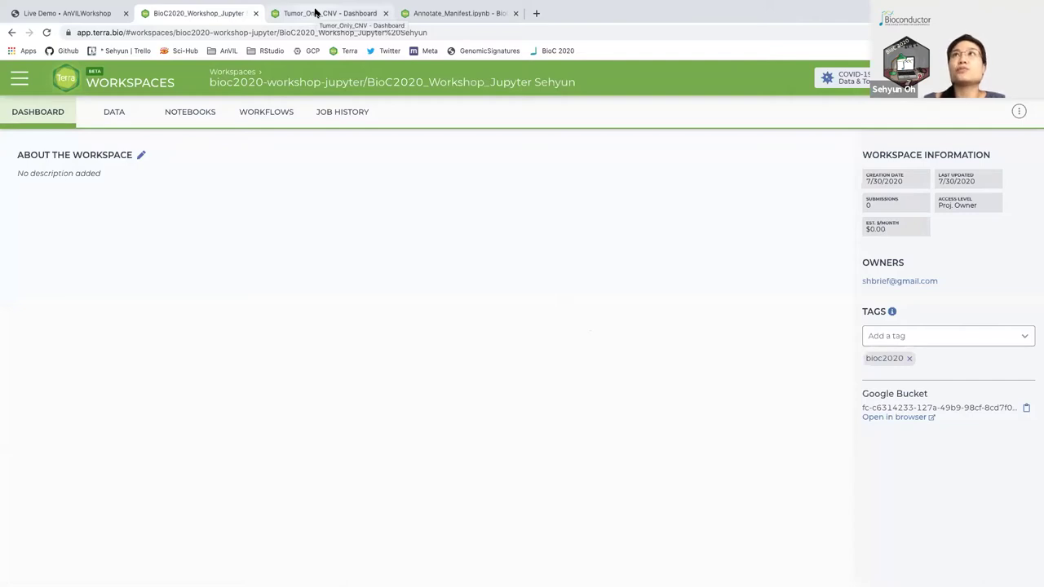
- Review the Live Demo instructions for opening the Annotate_Manifest notebook
click(75, 13)
scroll(578, 473, down, 1)
scroll(579, 473, down, 3)
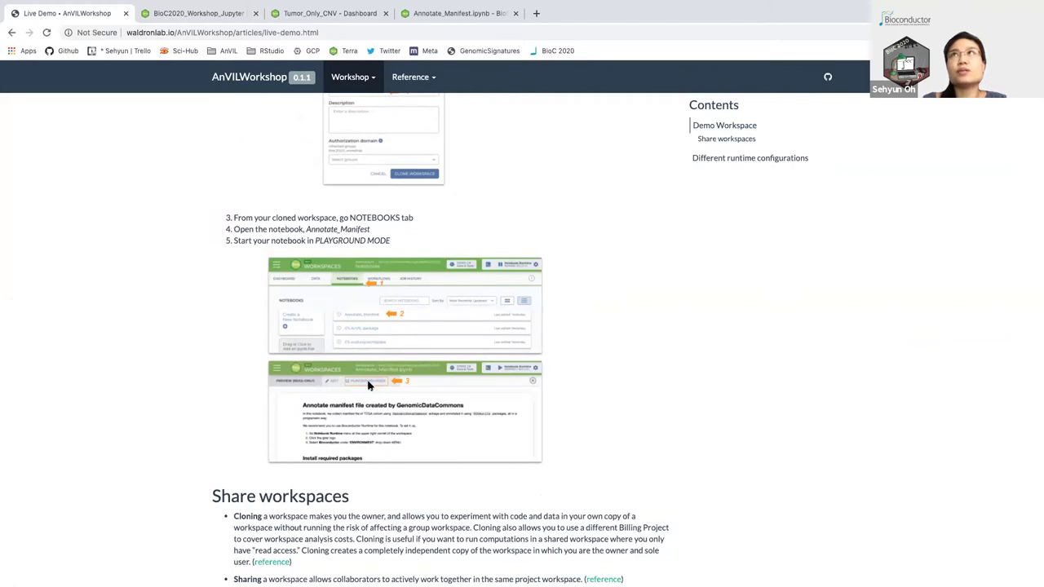
- Open the cloned workspace's Annotate_Manifest notebook in playground mode
click(199, 14)
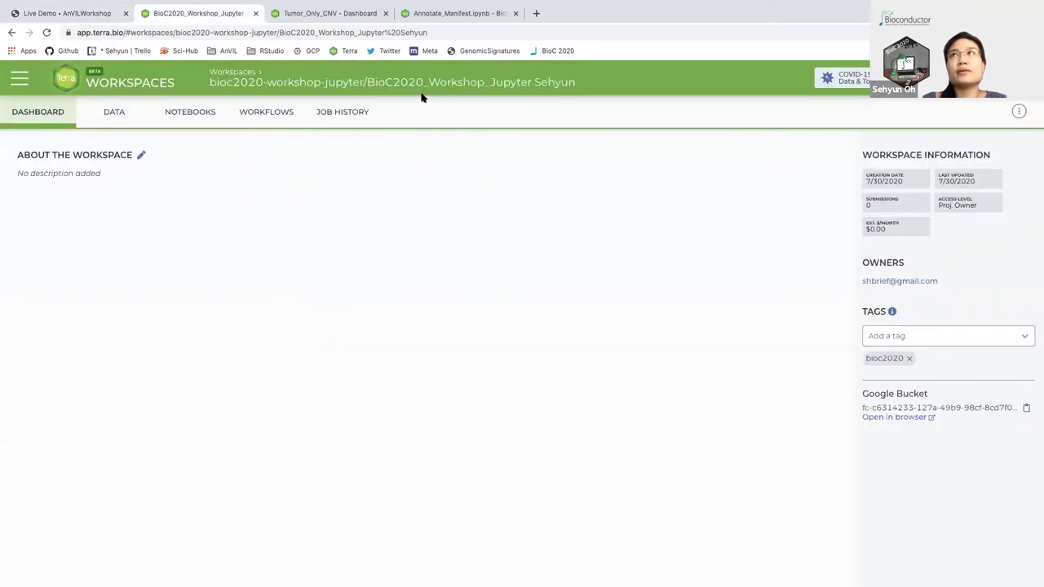
click(189, 116)
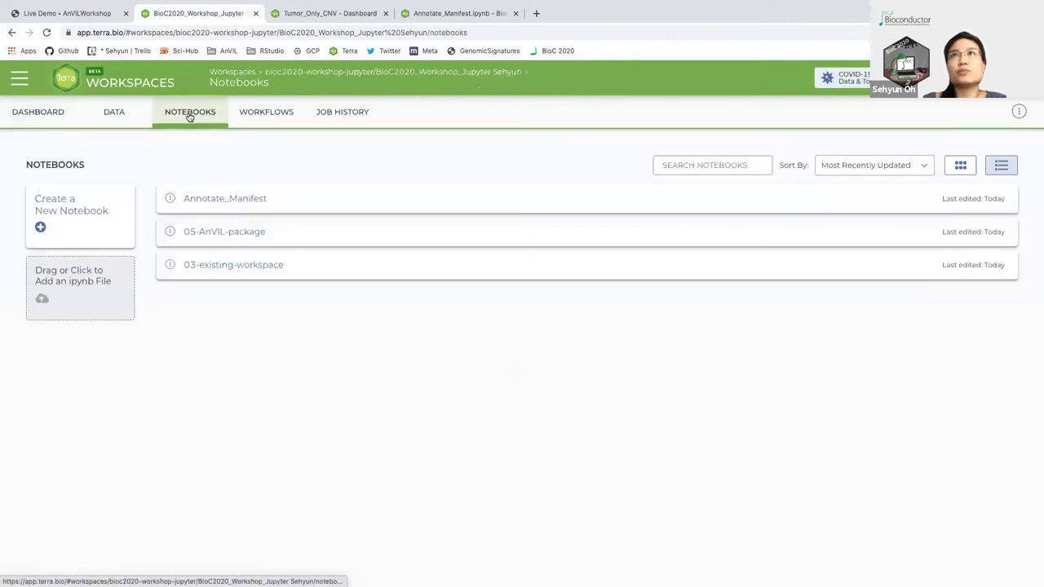
click(226, 201)
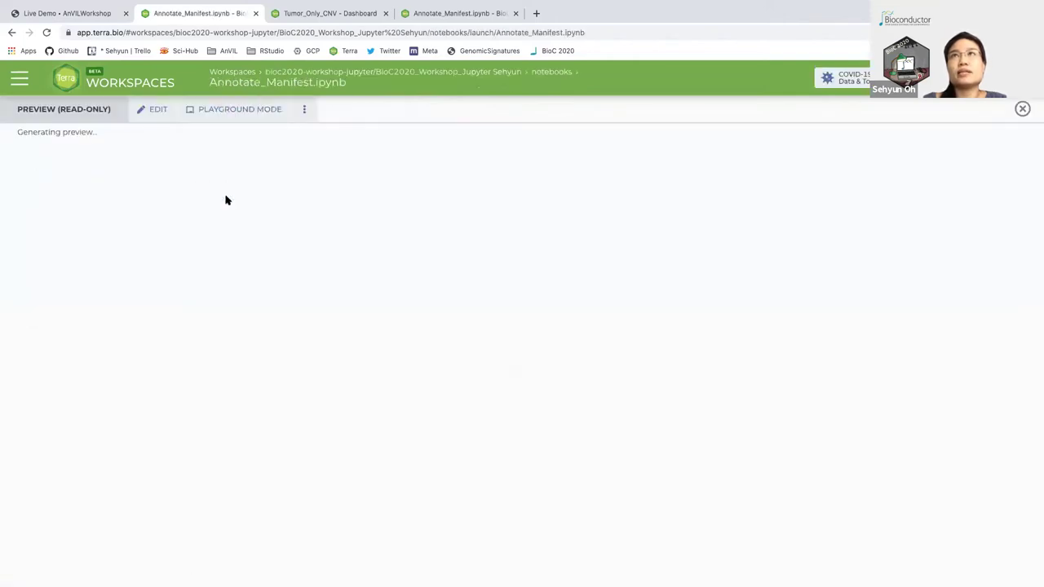
click(249, 108)
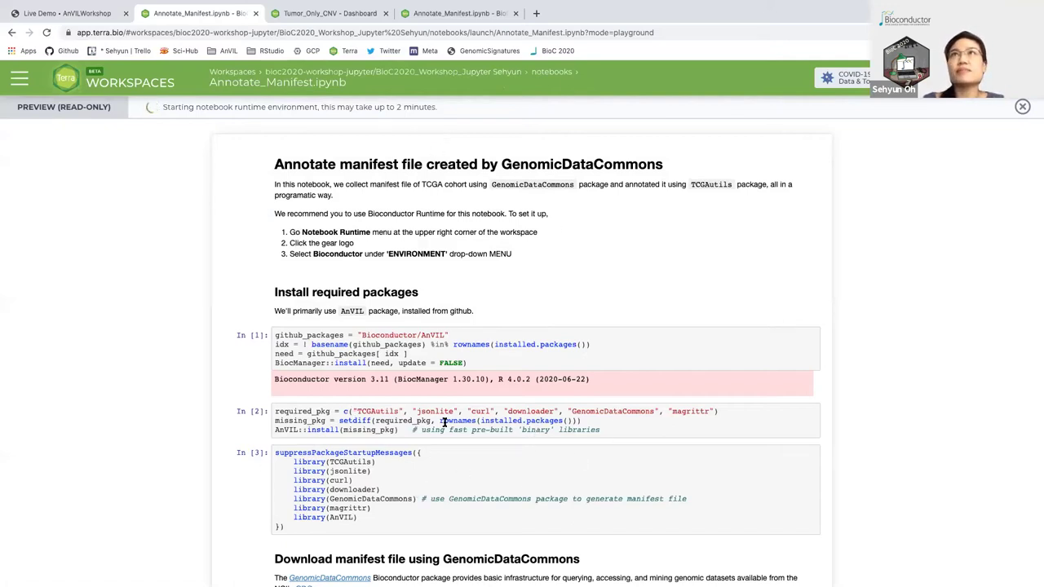
- Return to the workshop tab and scroll through the Live Demo page
click(64, 15)
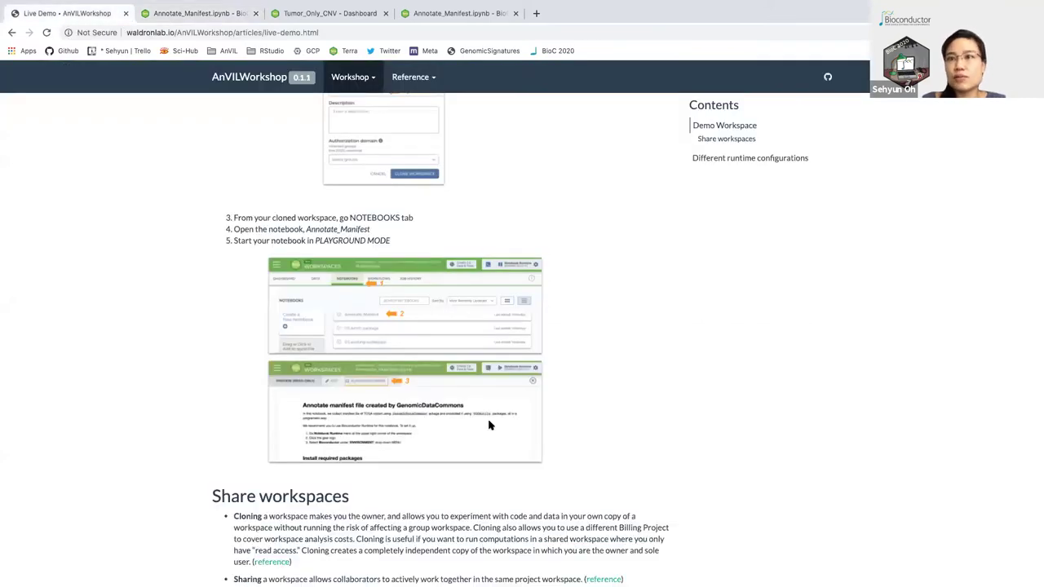
scroll(625, 481, up, 2)
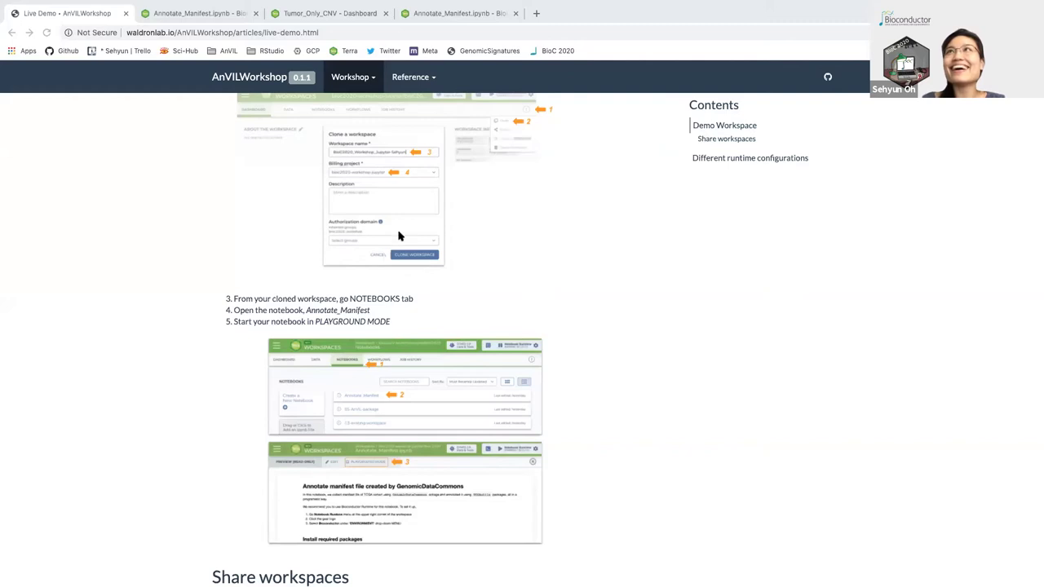
scroll(529, 327, up, 1)
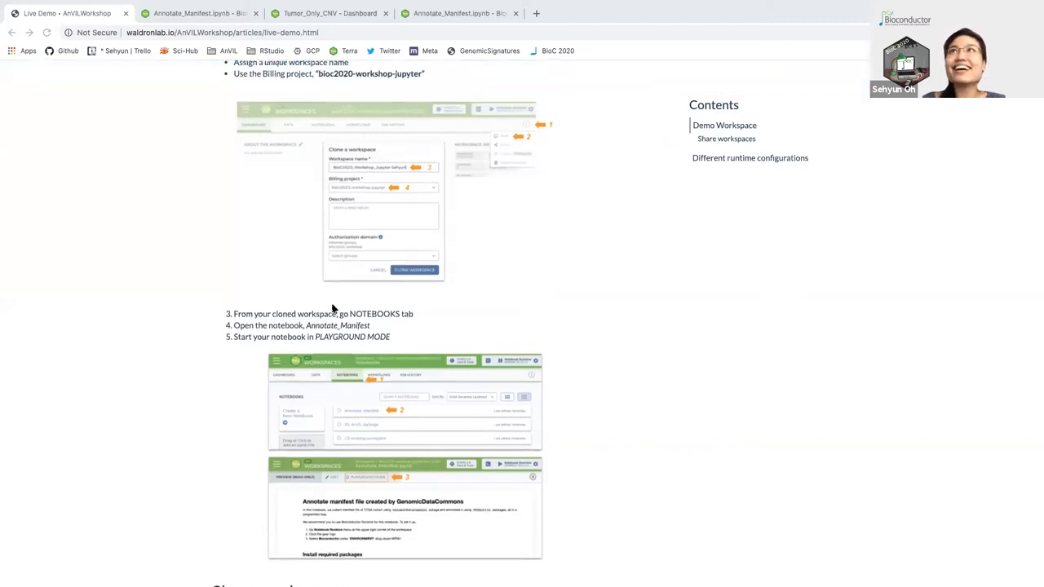
scroll(336, 309, down, 1)
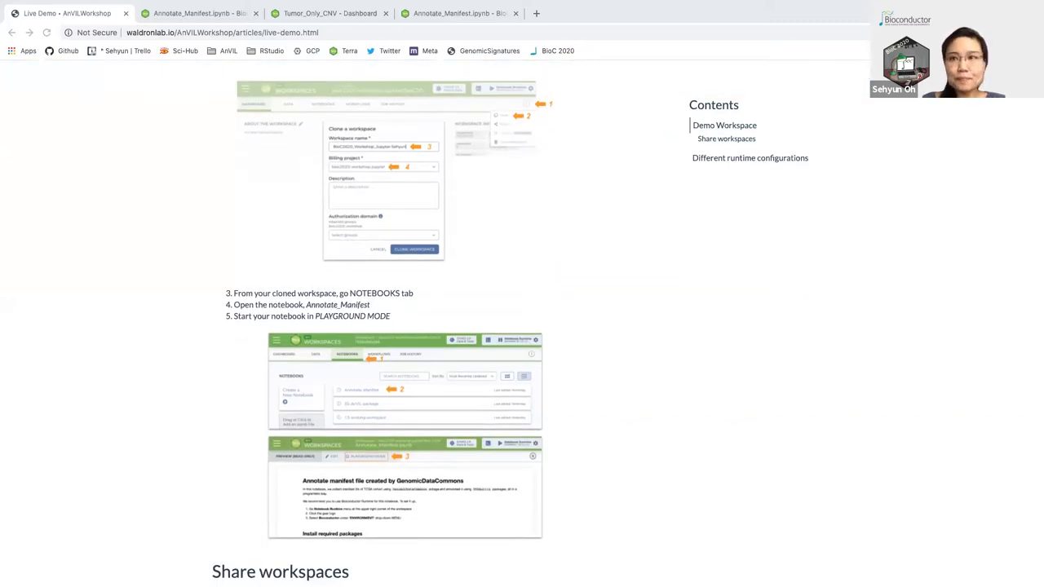
scroll(371, 243, up, 5)
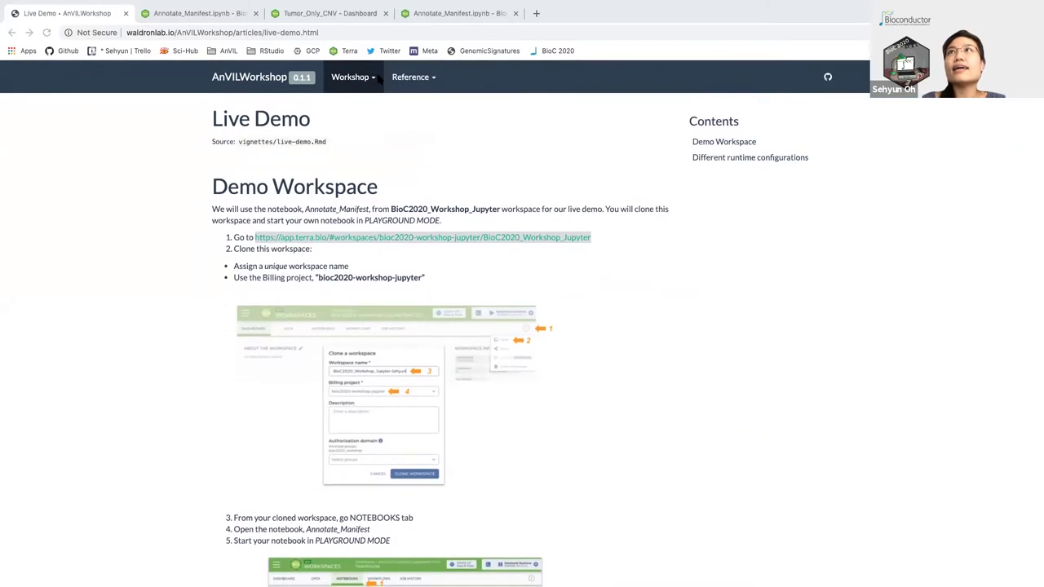
- Visit the AnVILWorkshop home page, then go back to Workshop > Live demo
click(371, 79)
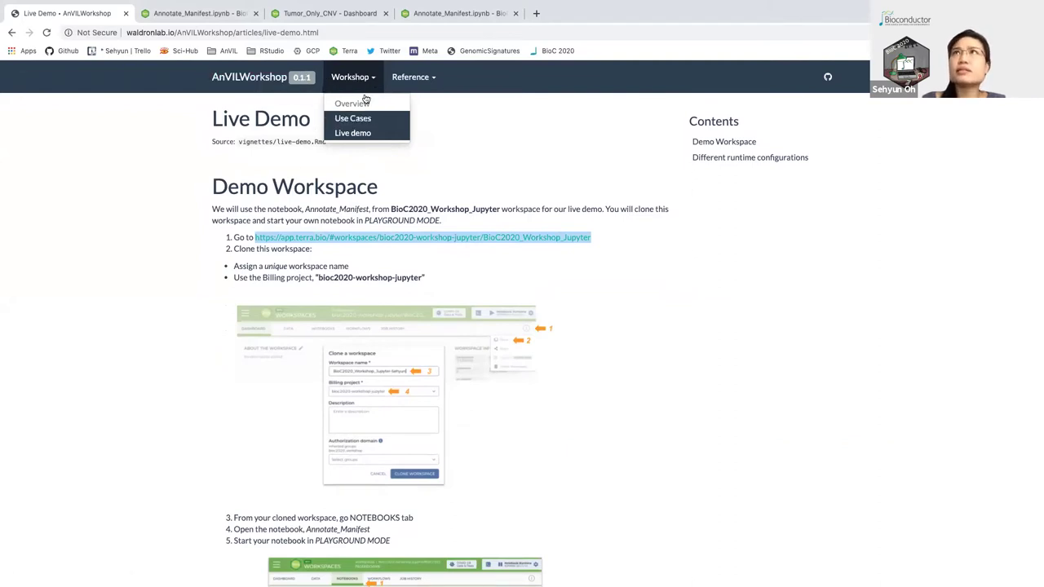
click(242, 78)
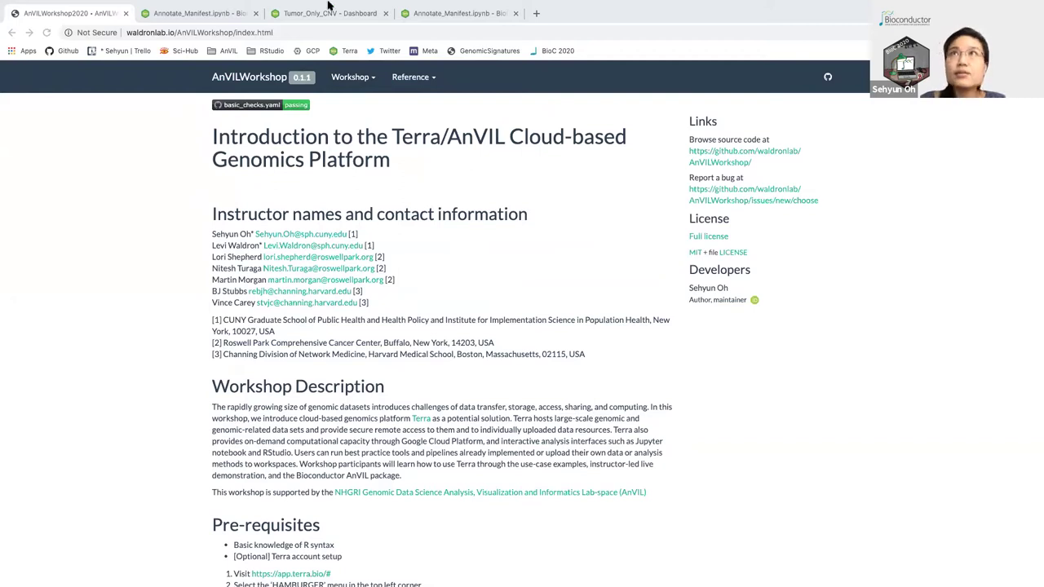
click(370, 78)
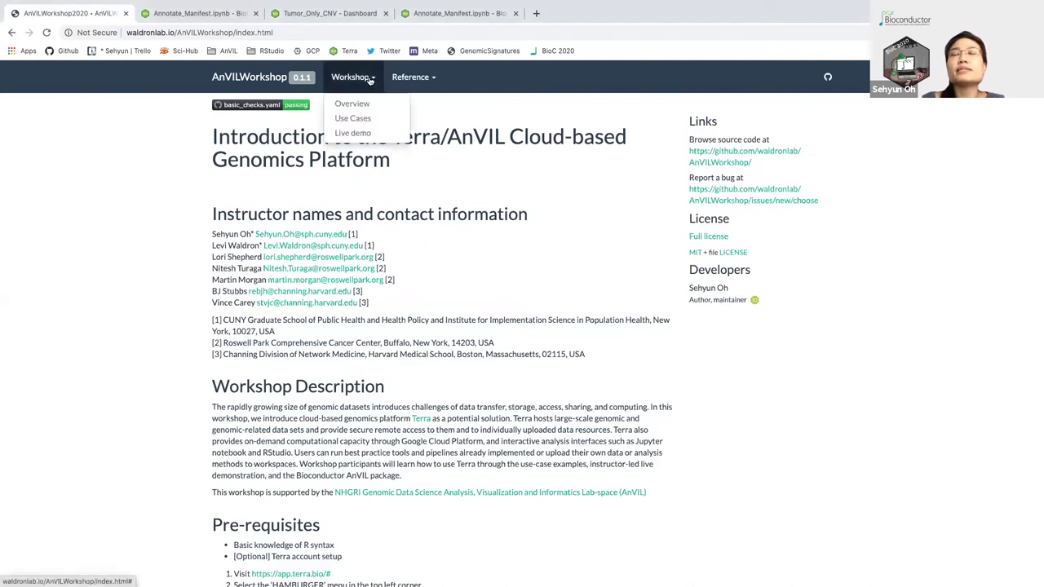
click(361, 137)
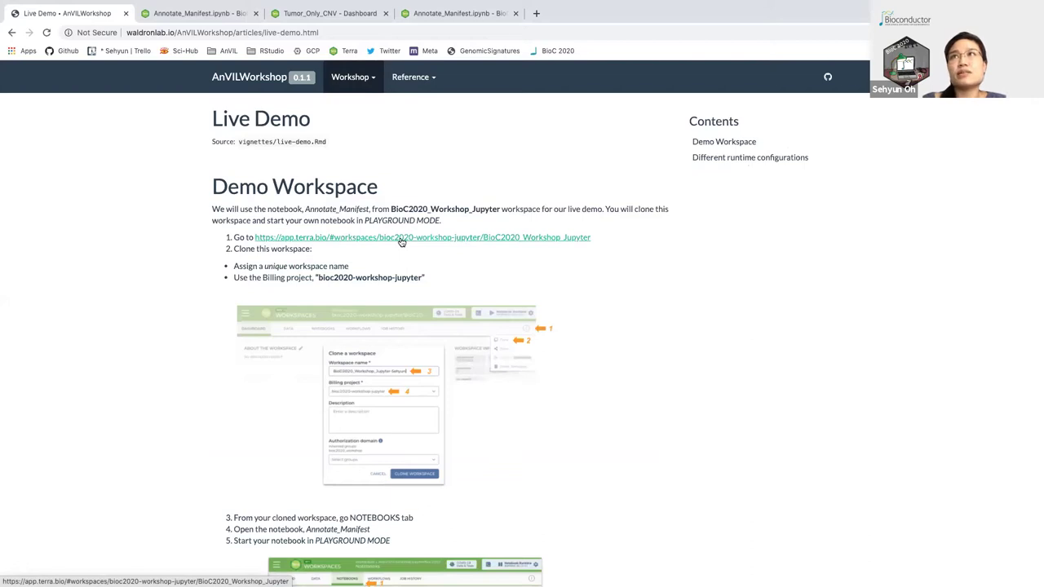
click(390, 237)
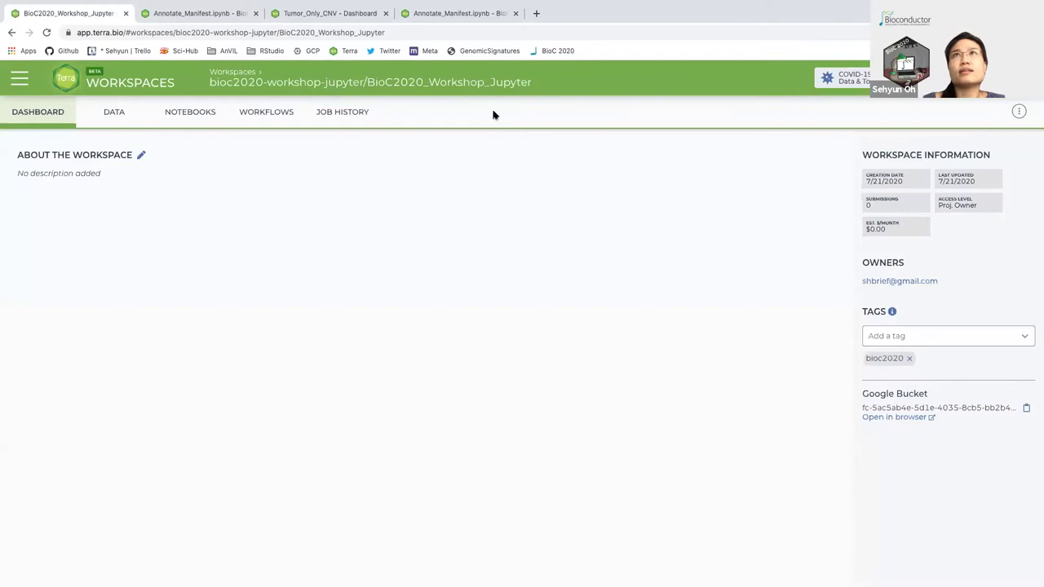
click(11, 33)
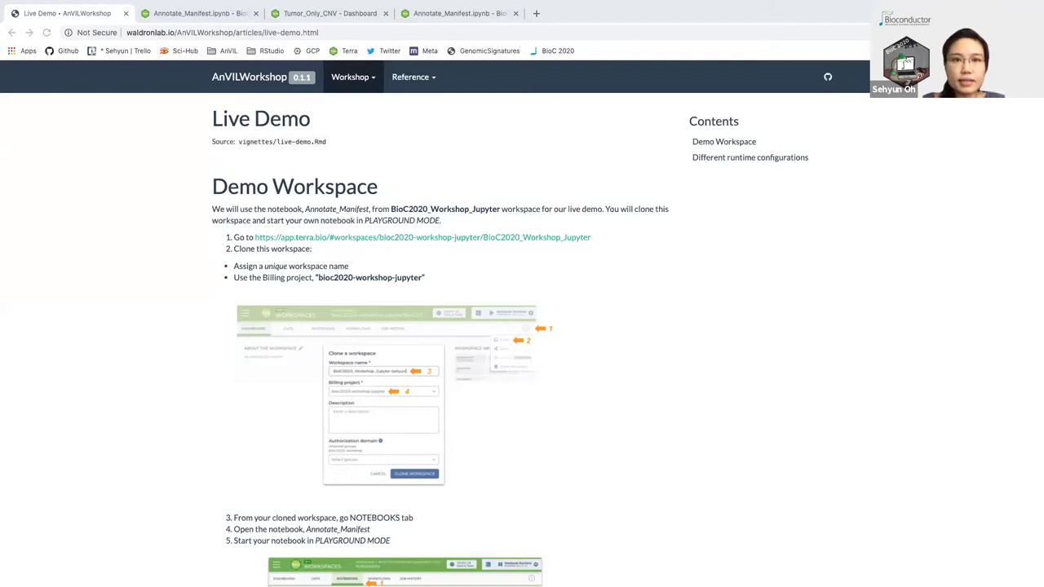
- Look through the open Terra tabs, then go to Your Workspaces
click(208, 13)
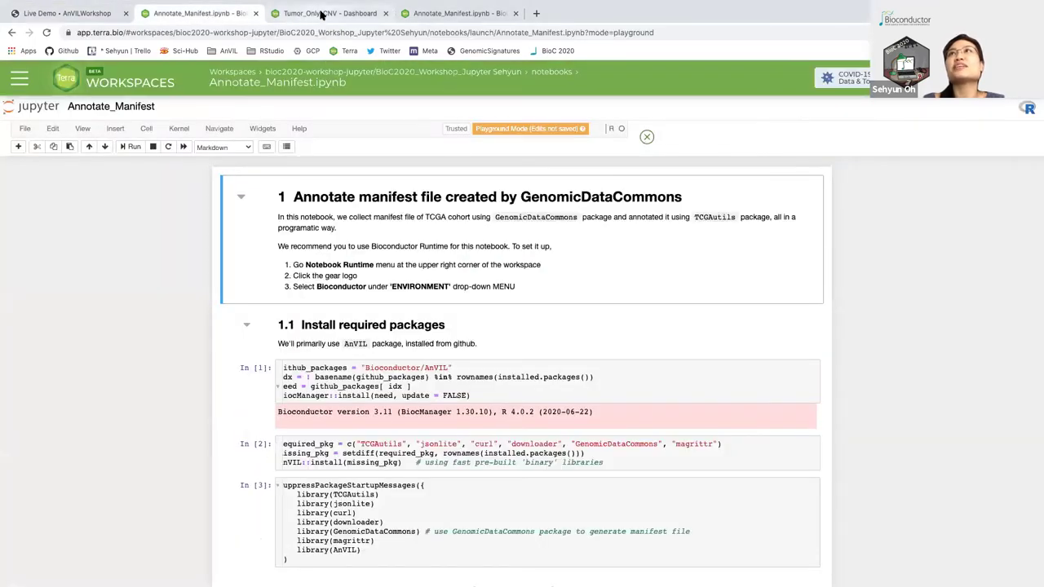
click(325, 14)
click(454, 14)
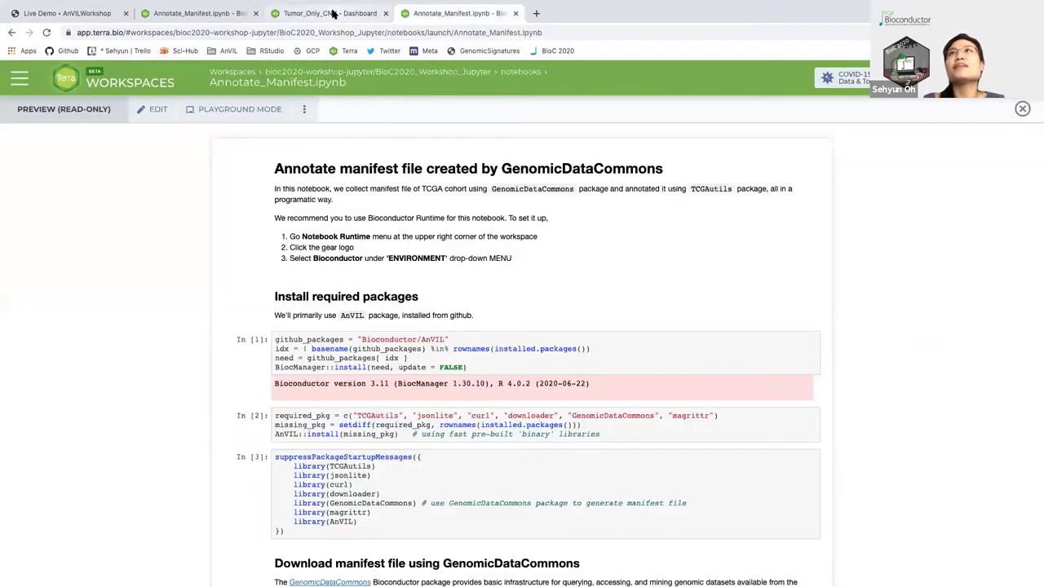
click(11, 80)
click(97, 124)
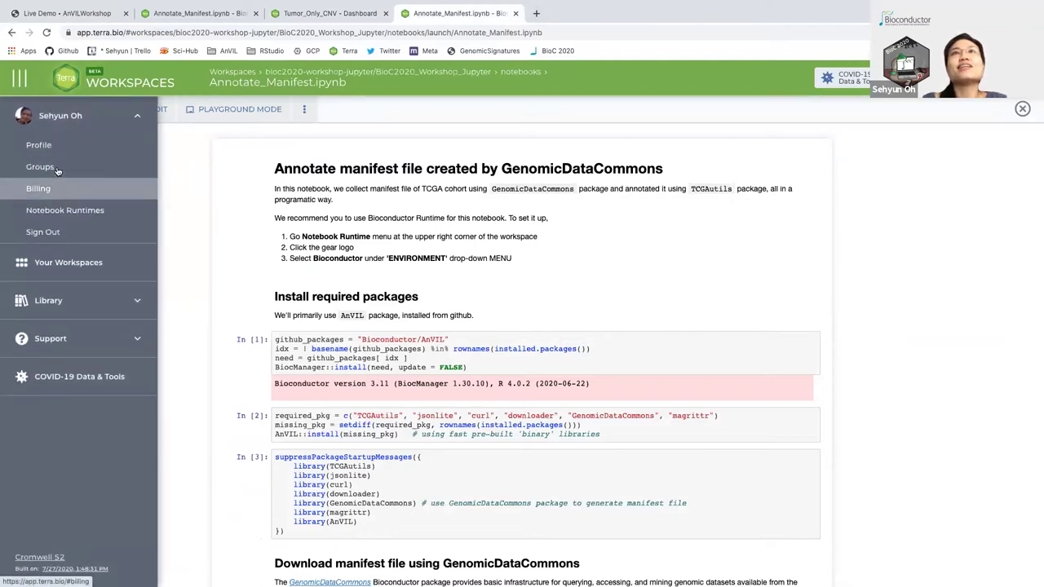
click(69, 261)
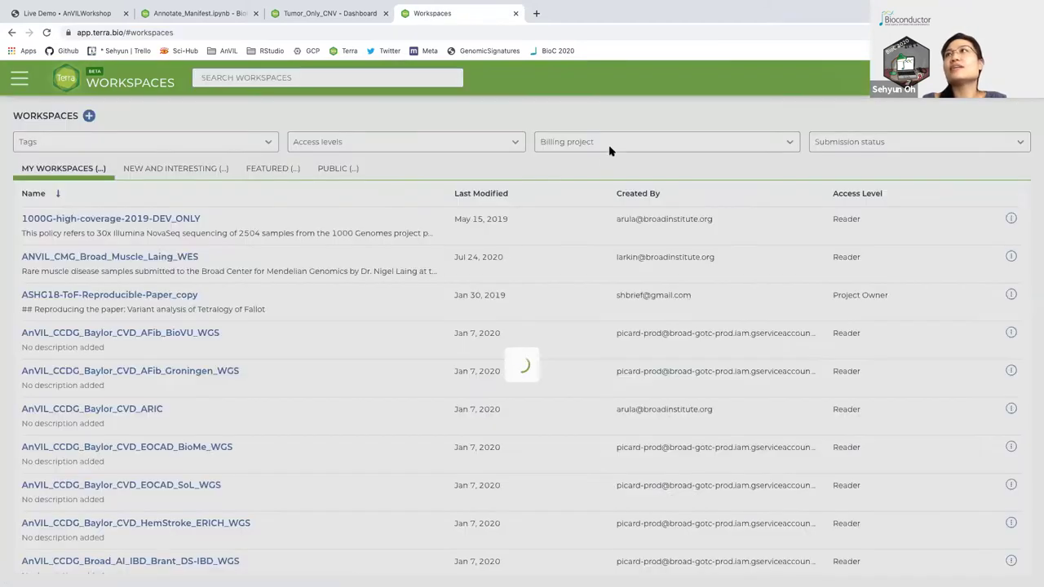
- Filter workspaces to billing project bioc2020-workshop-jupyter, showing its 18 participant workspaces
click(606, 145)
text(bioc)
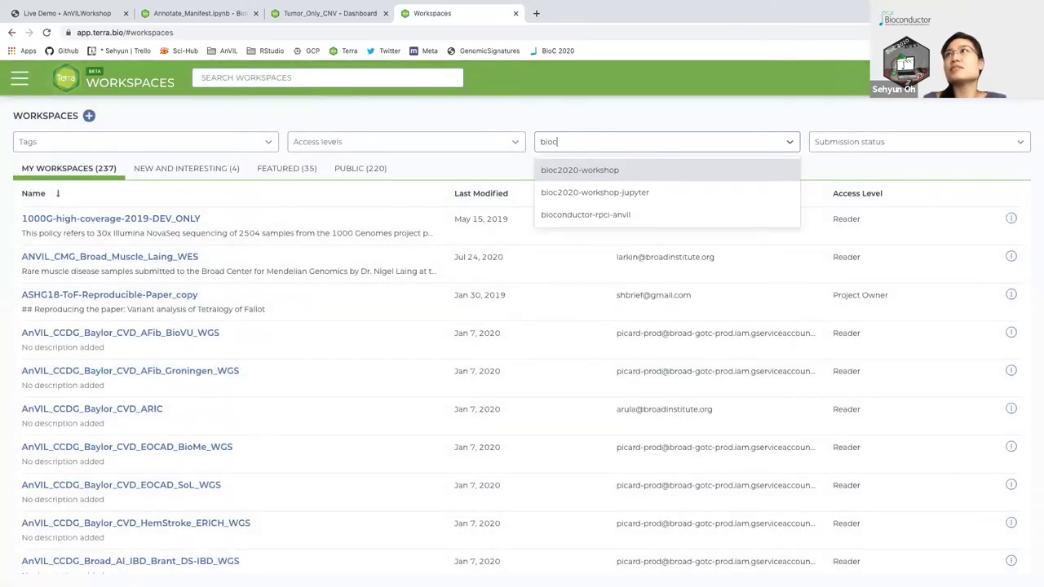
click(639, 193)
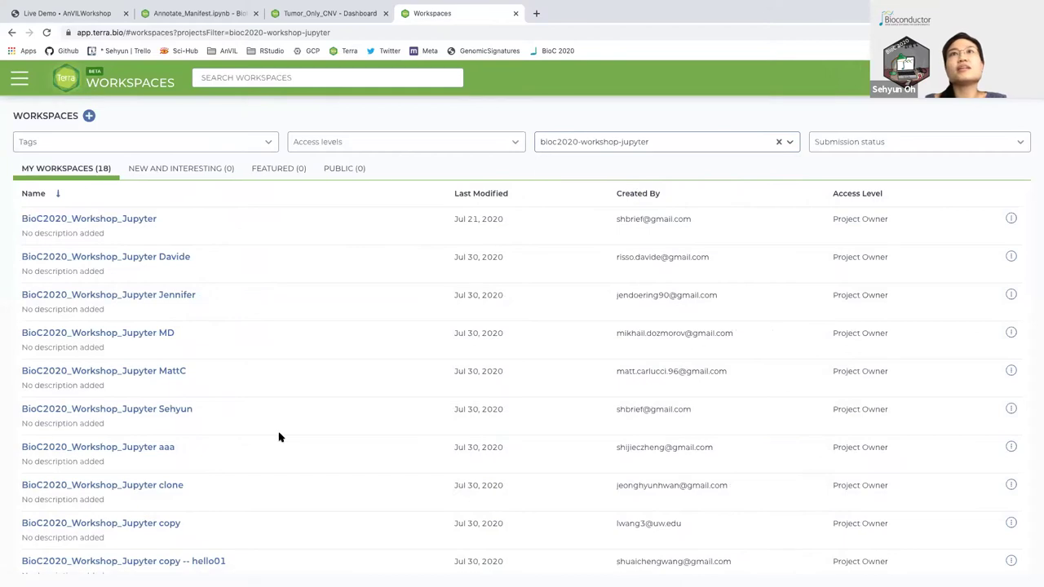
scroll(278, 438, down, 5)
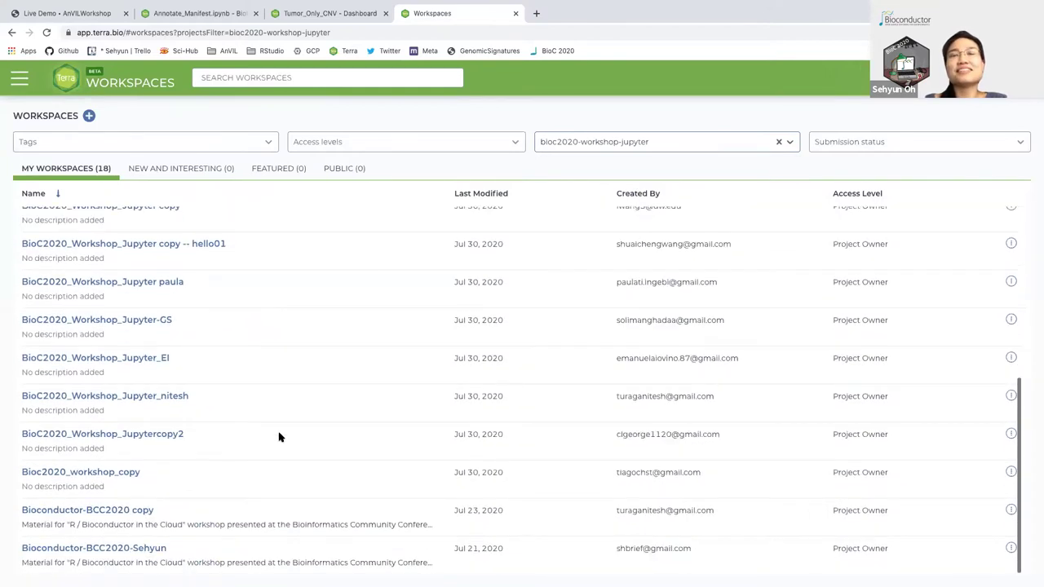
scroll(278, 438, up, 3)
scroll(278, 438, up, 2)
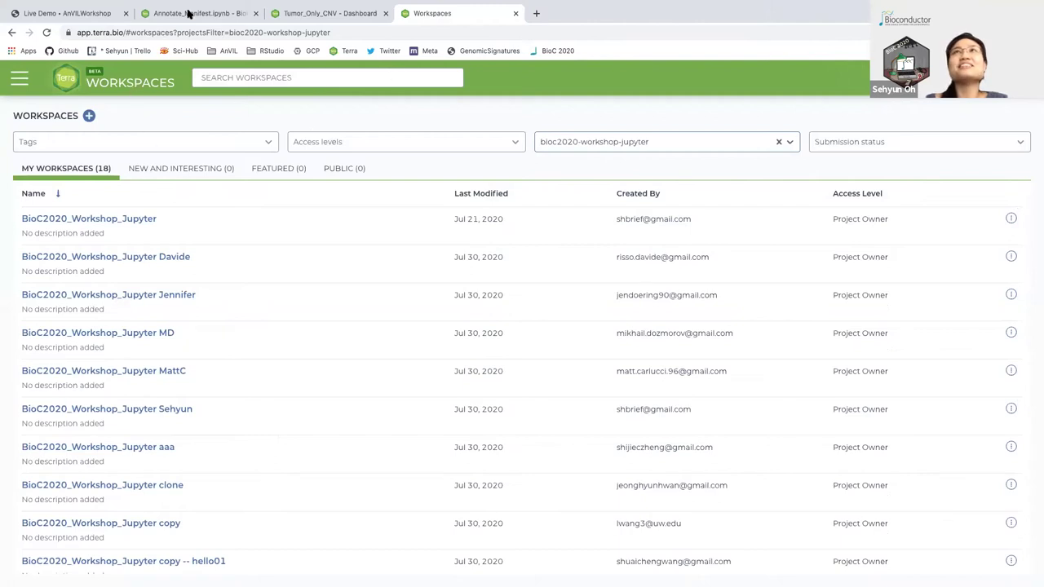
- Go to Workshop > Overview to open the Overview of Terra page
click(77, 13)
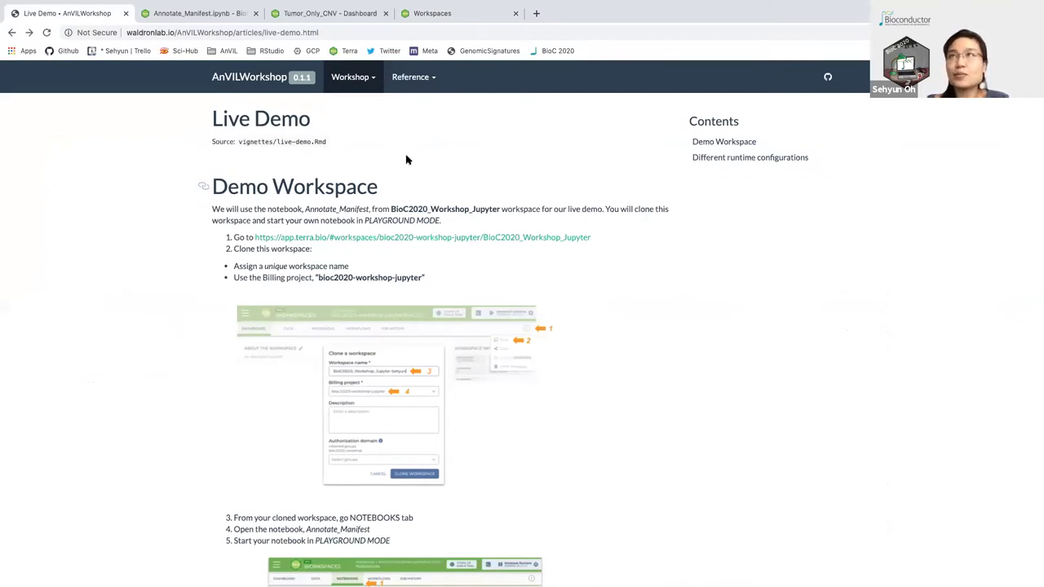
click(374, 81)
click(364, 105)
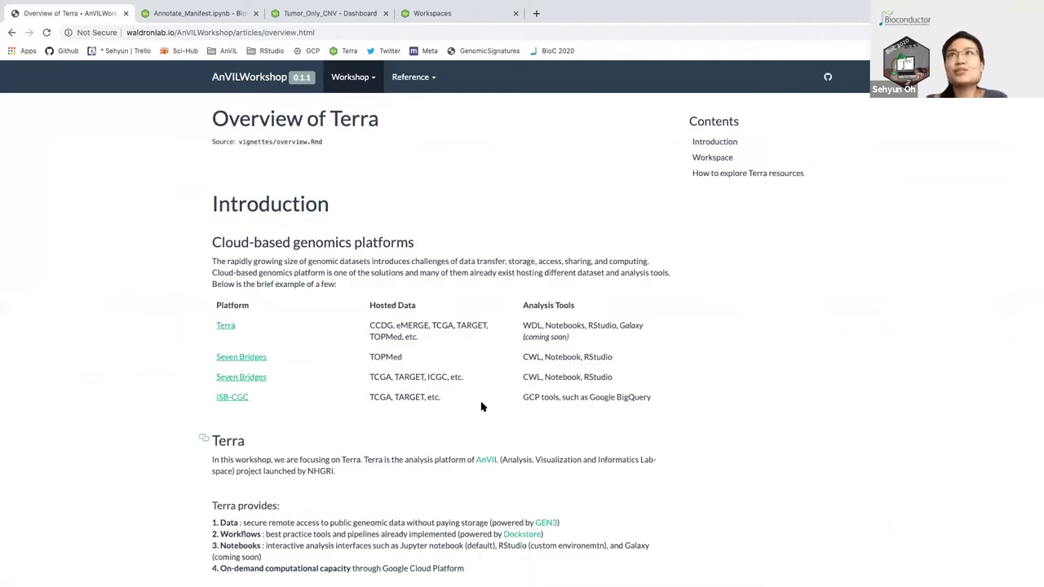
scroll(481, 406, down, 1)
scroll(481, 407, up, 1)
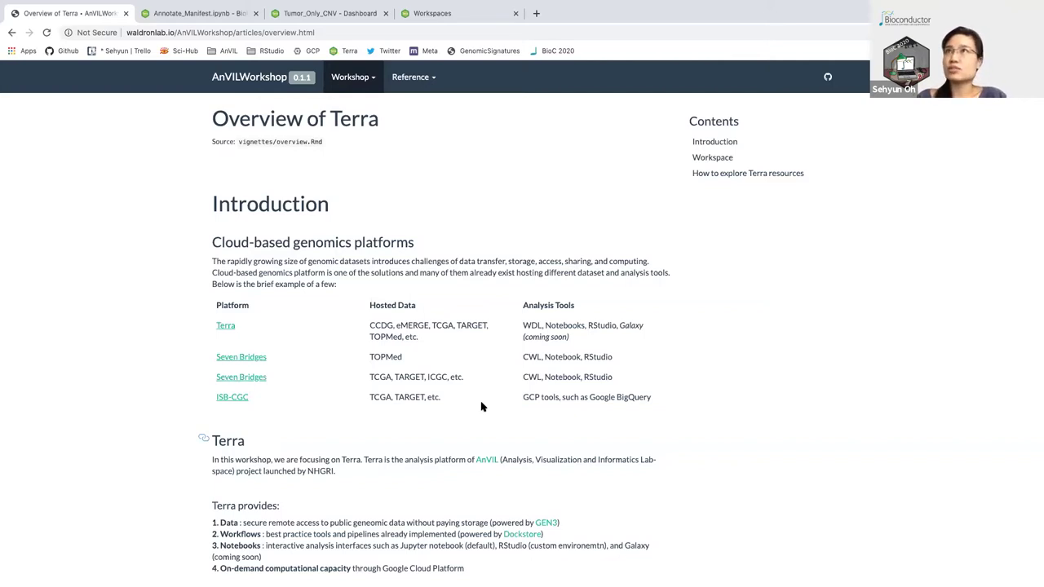
- Scroll past the platforms table to the Terra ecosystem diagram of data, workflows and notebooks
scroll(608, 401, down, 1)
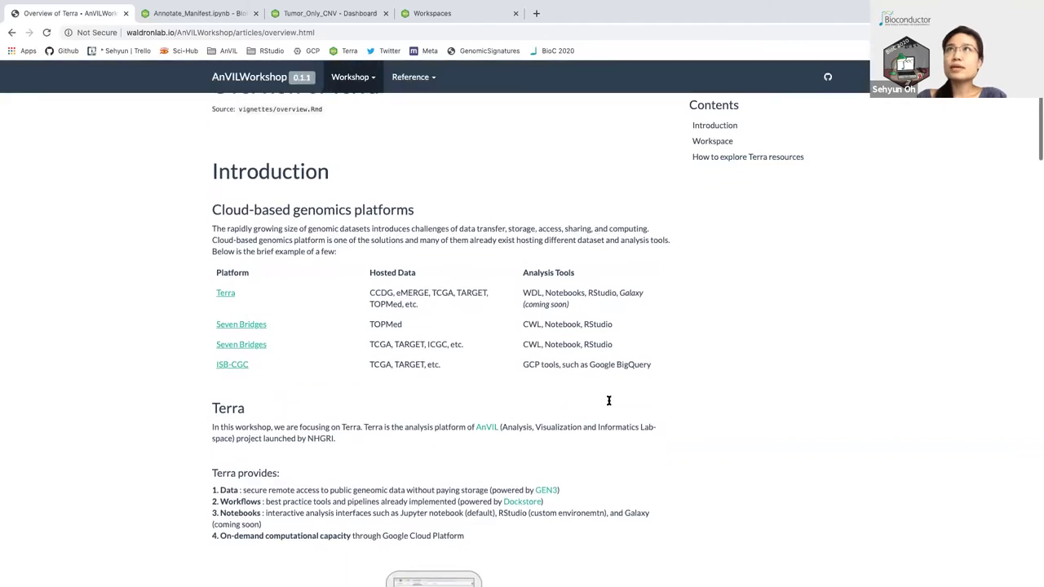
scroll(609, 401, up, 1)
scroll(608, 402, down, 2)
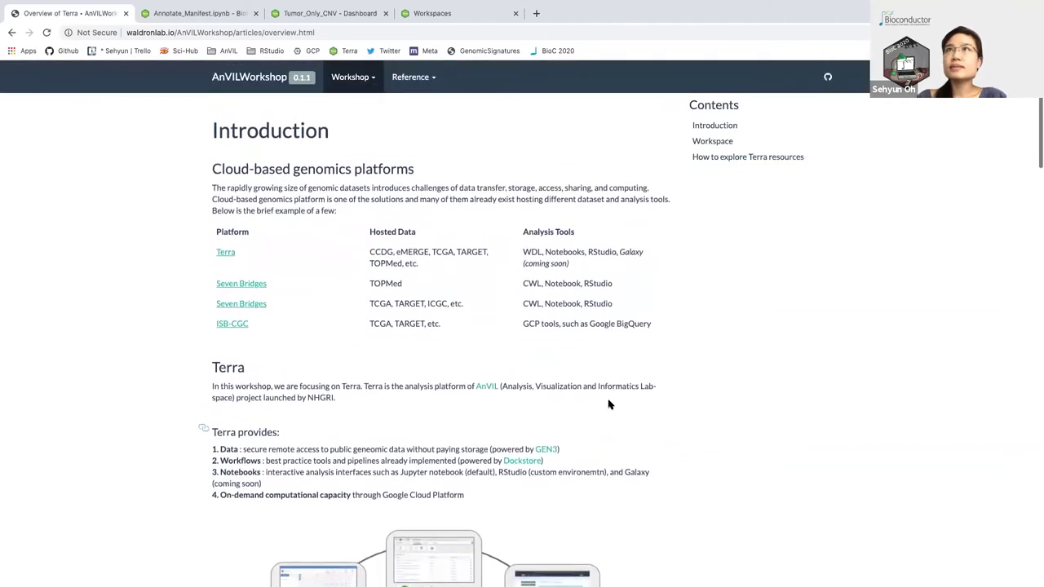
scroll(609, 405, up, 3)
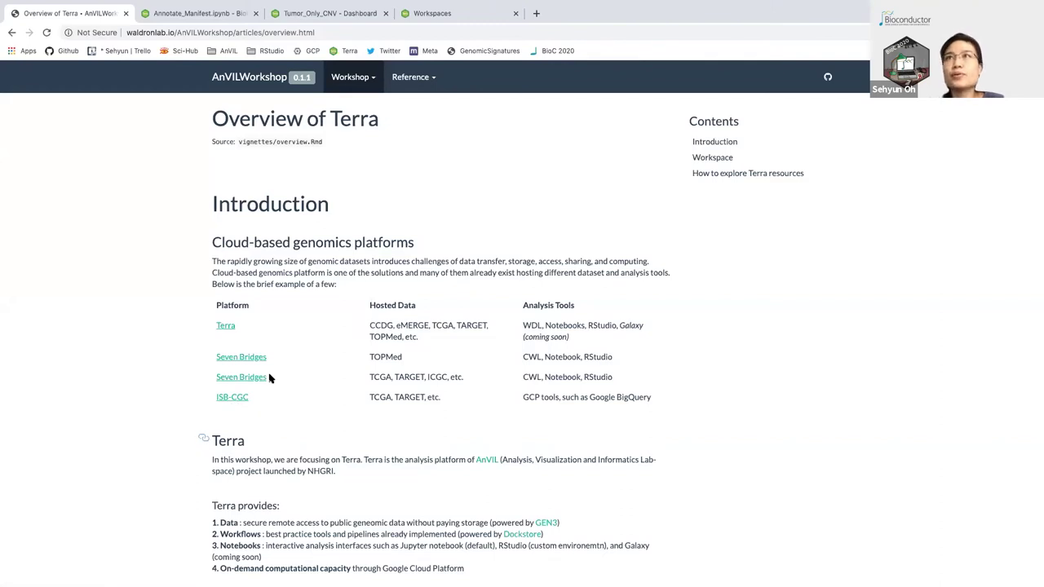
scroll(263, 419, down, 5)
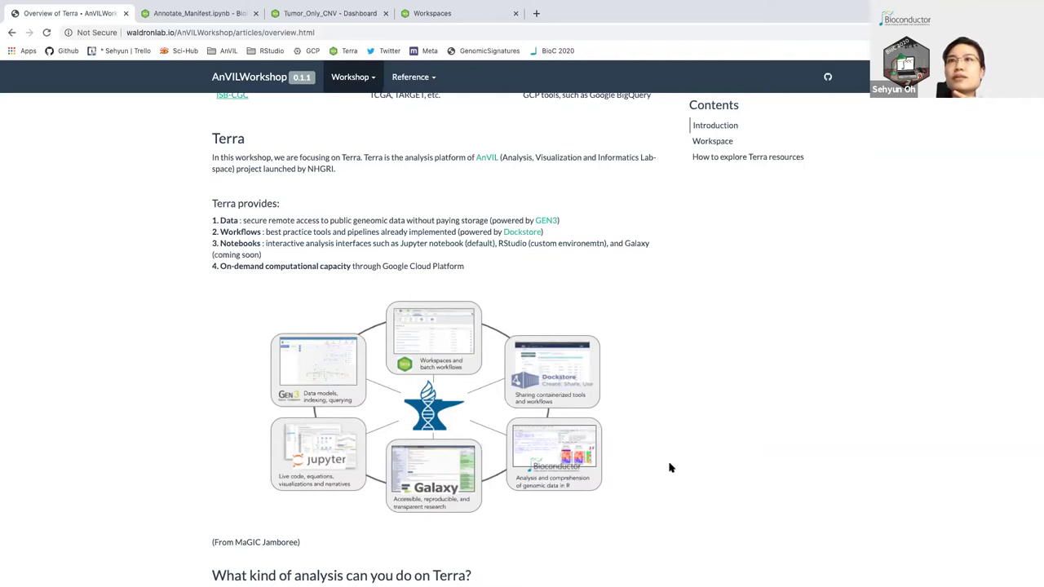
- Scroll past the Workspace tab descriptions to the 'How to explore Terra resources' section
scroll(669, 466, down, 3)
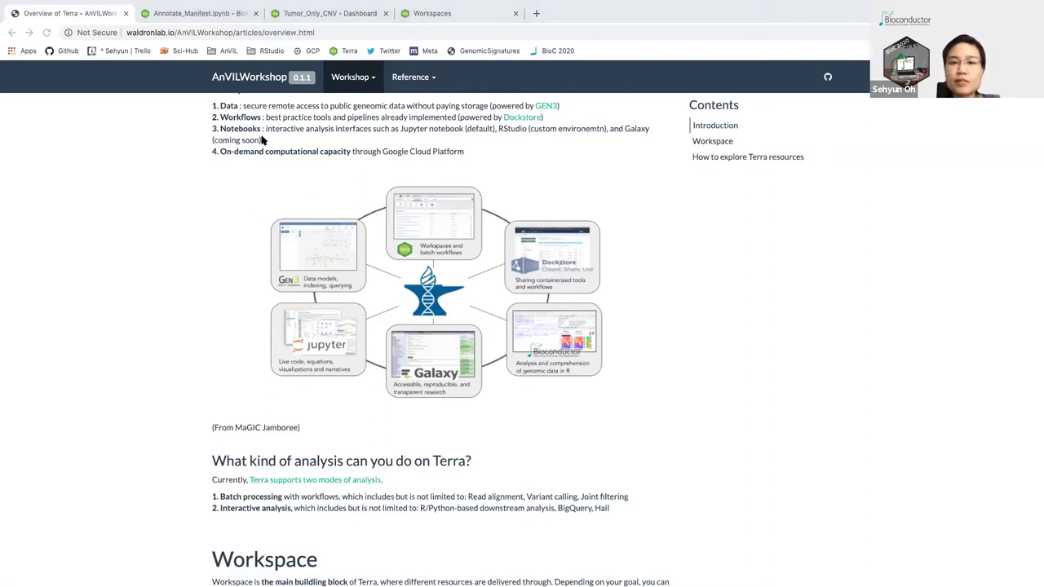
scroll(425, 331, up, 2)
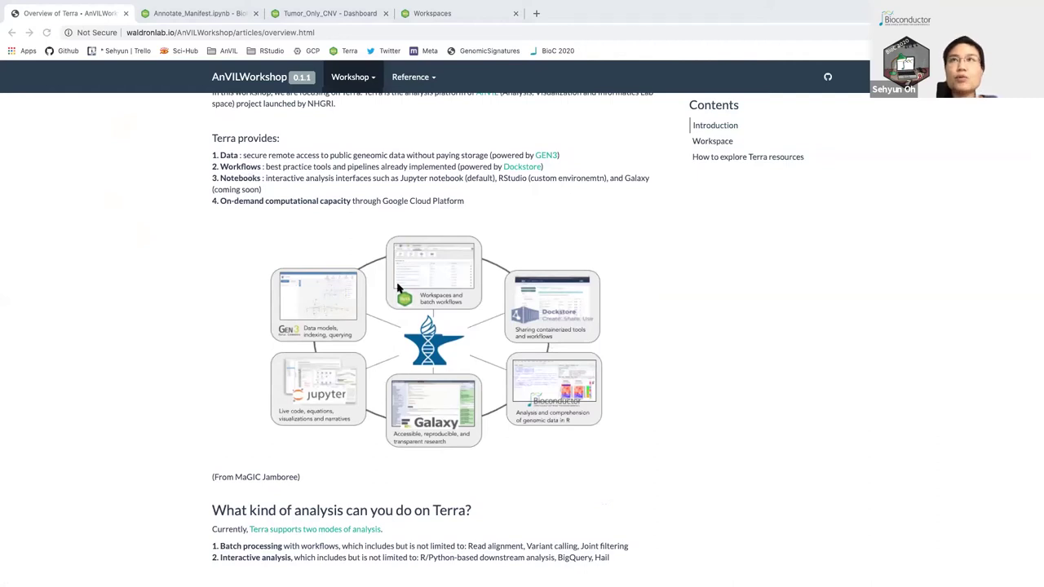
scroll(437, 342, down, 3)
scroll(436, 342, down, 10)
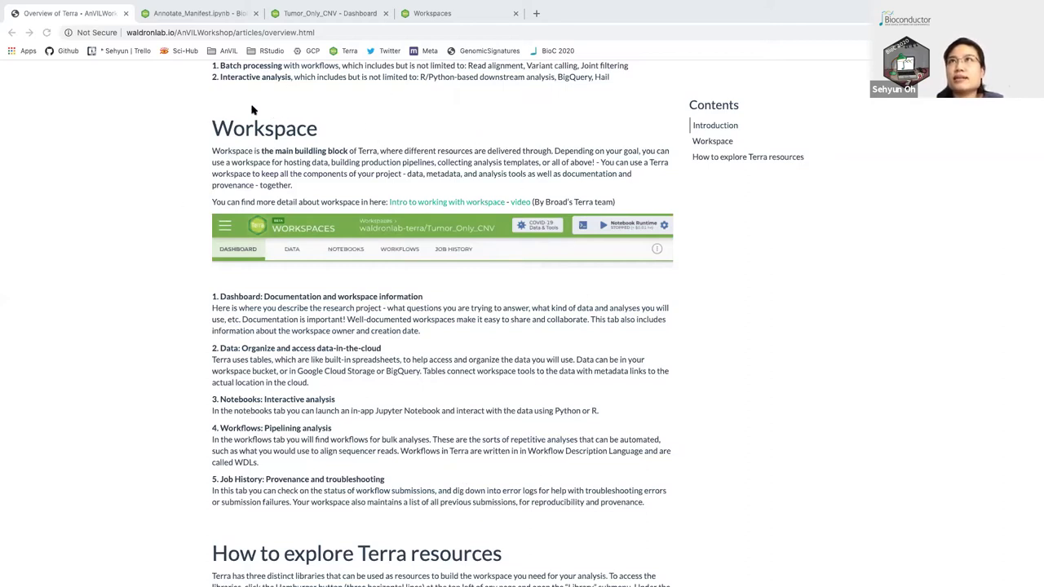
scroll(386, 449, down, 5)
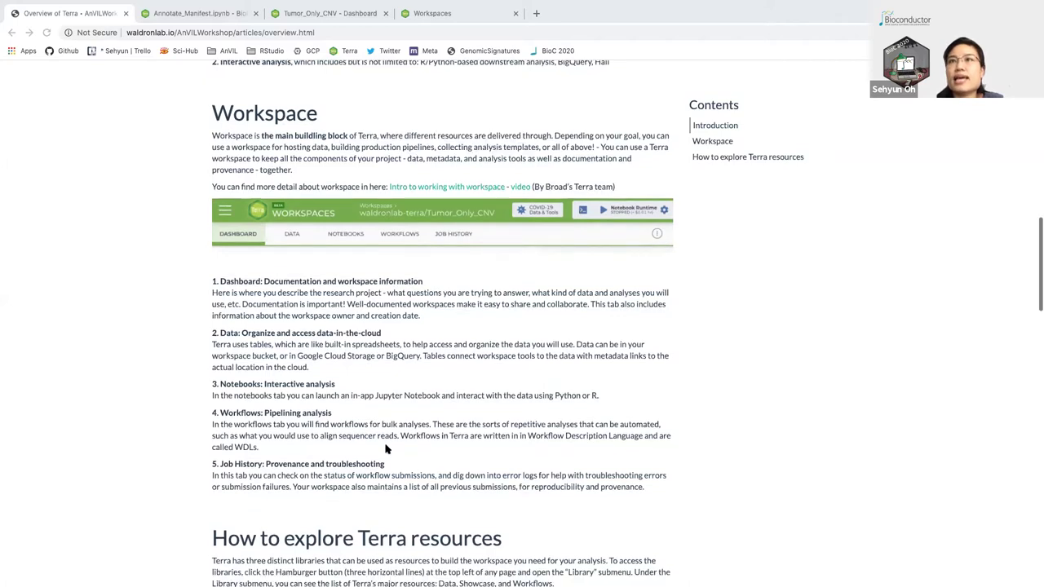
scroll(387, 449, down, 1)
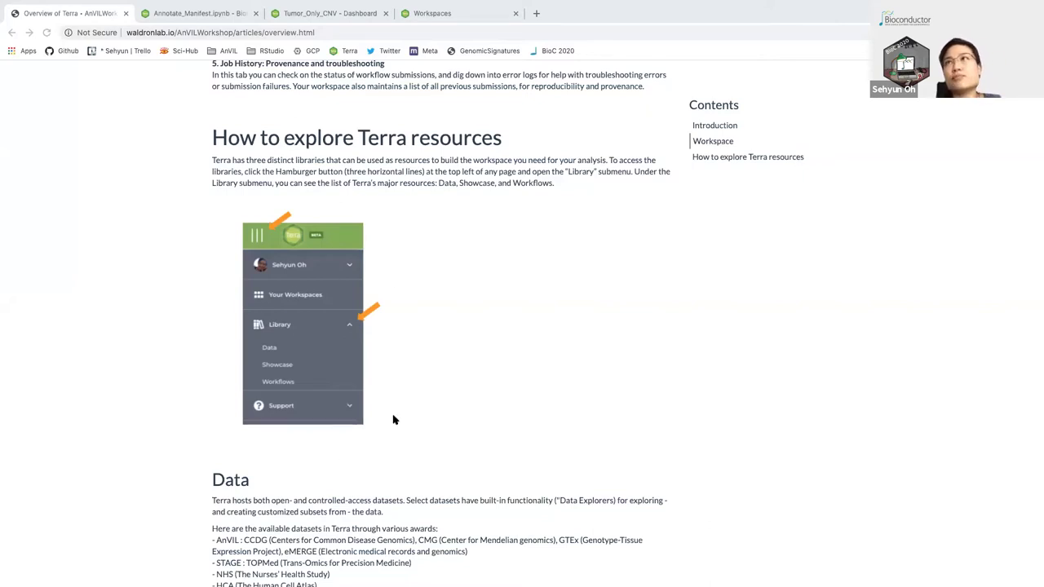
- Scroll to the Data section listing AnVIL, TOPMed, HCA, ENCODE and TCGA datasets
scroll(394, 419, down, 5)
scroll(393, 419, down, 4)
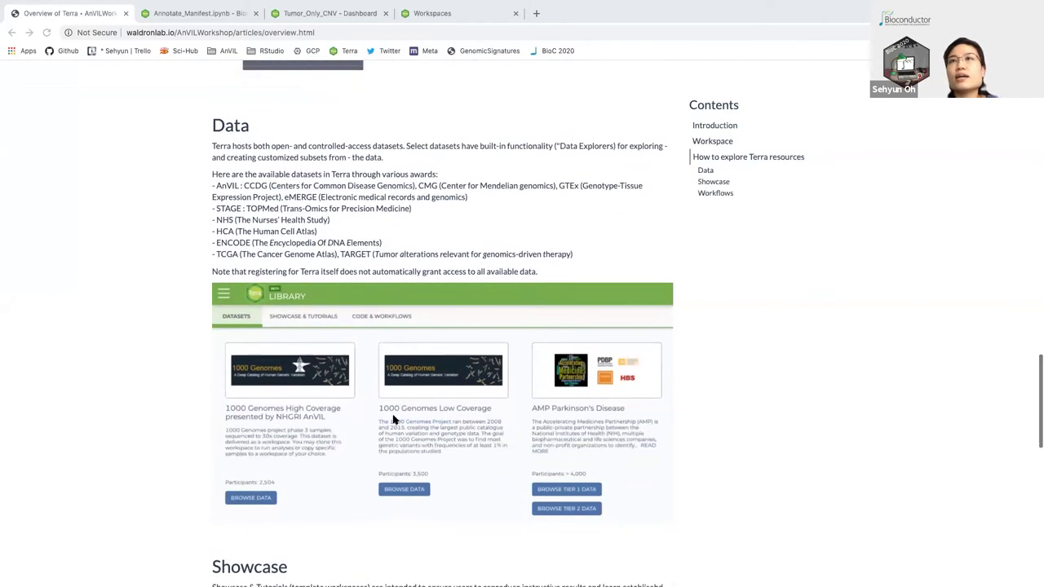
scroll(393, 419, up, 6)
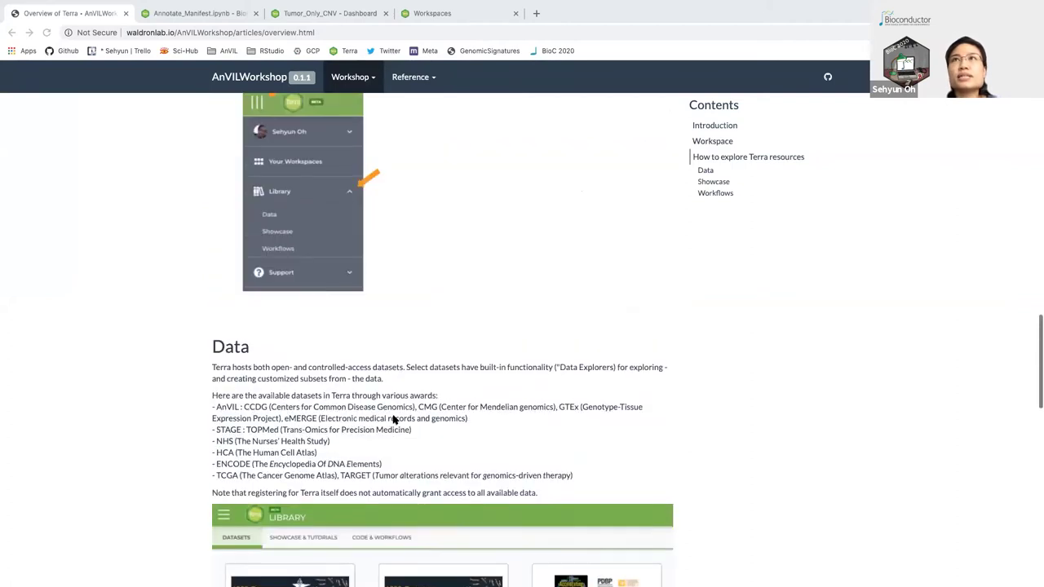
scroll(291, 273, down, 6)
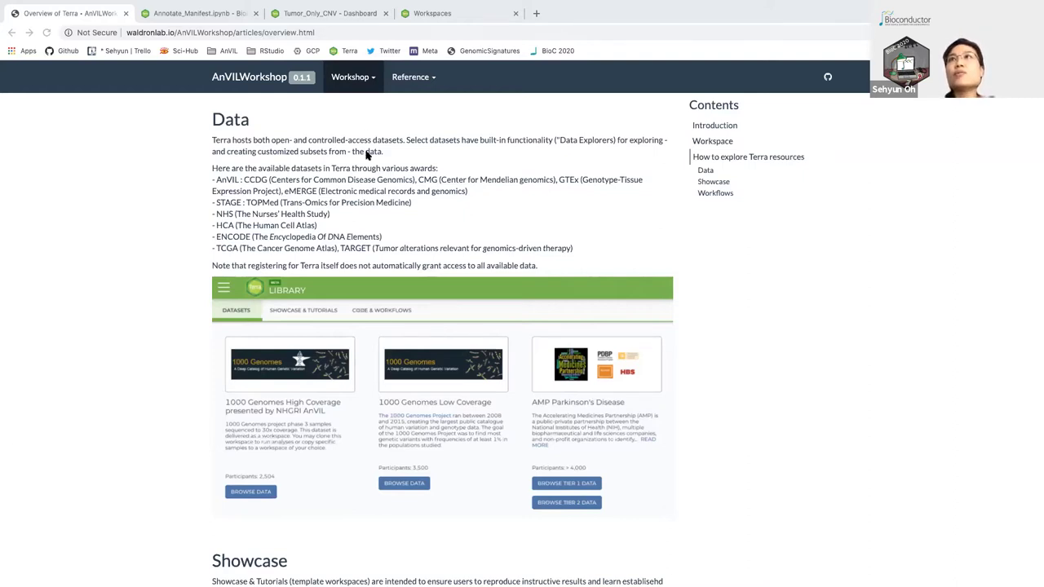
- Switch to the Terra workspace list and go to the Welcome to Terra home page
click(476, 17)
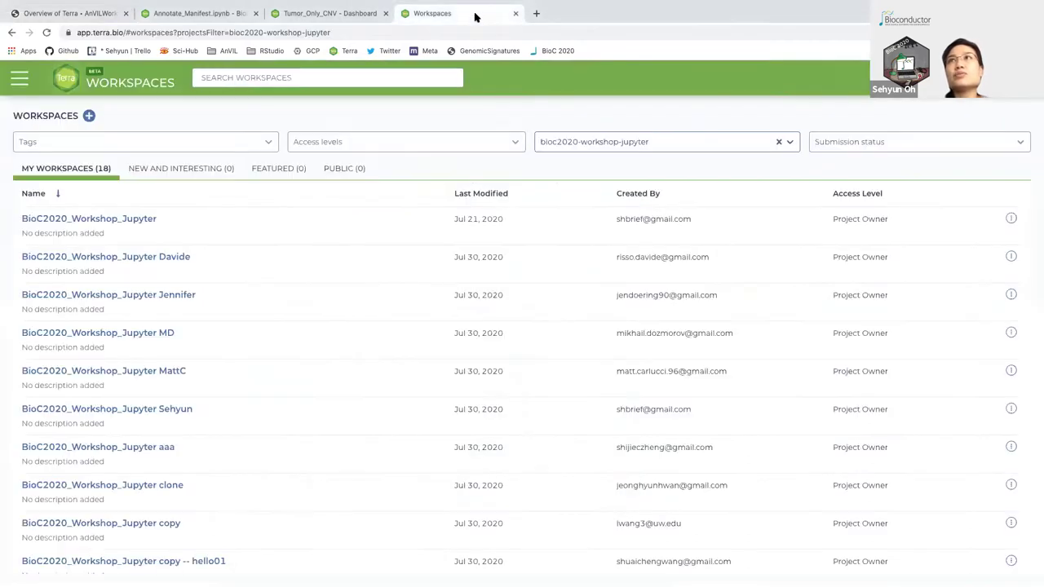
click(19, 79)
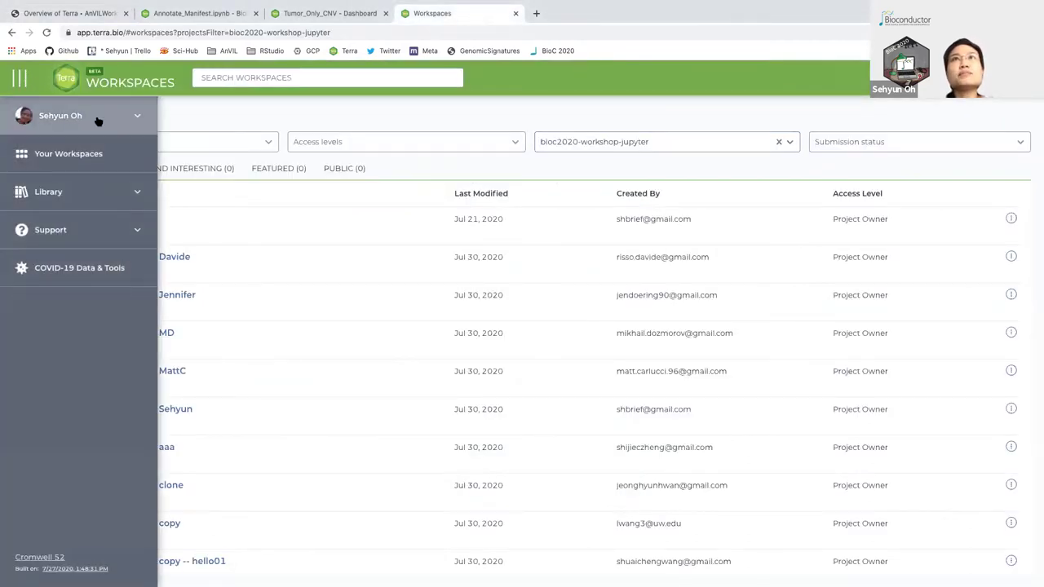
click(20, 78)
click(120, 82)
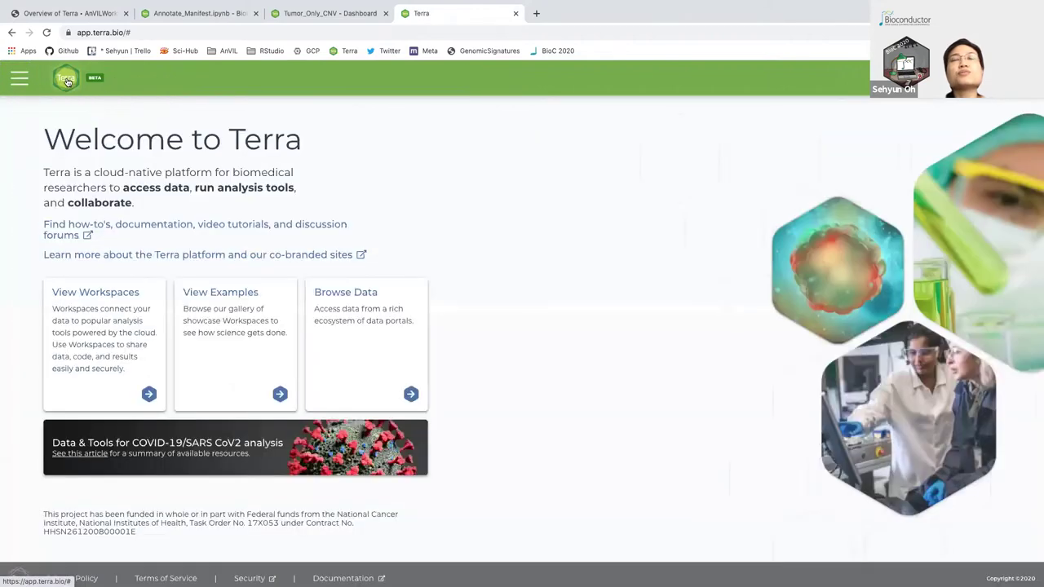
- In the navigation panel, expand Library to show Data, Showcase and Workflows
click(20, 79)
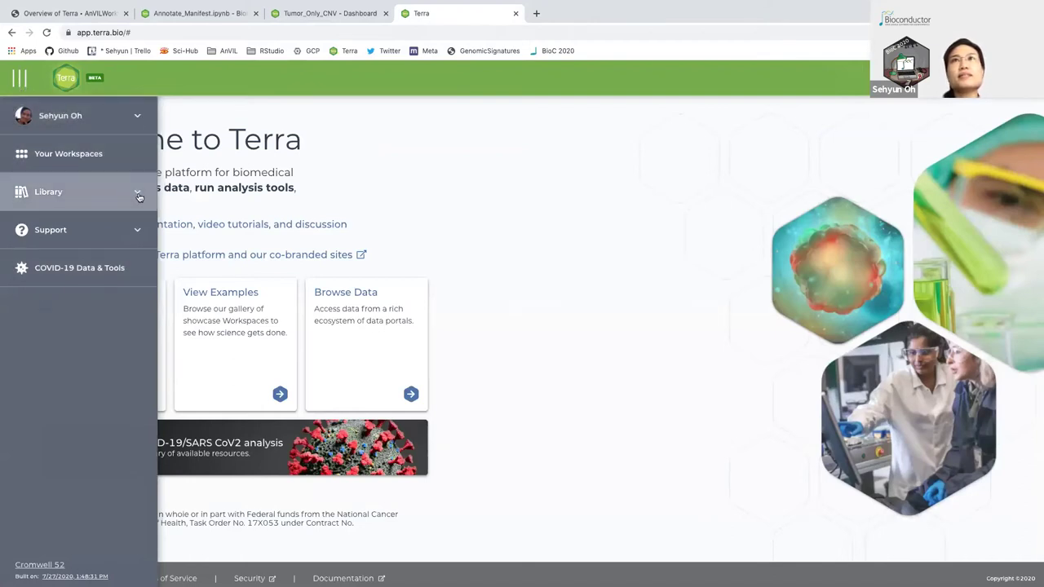
click(139, 119)
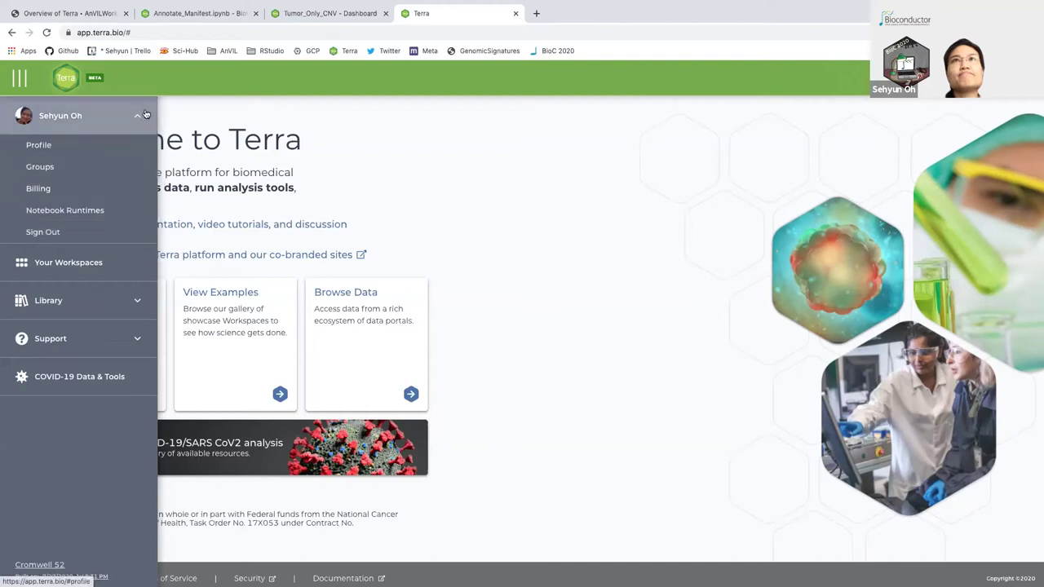
click(138, 119)
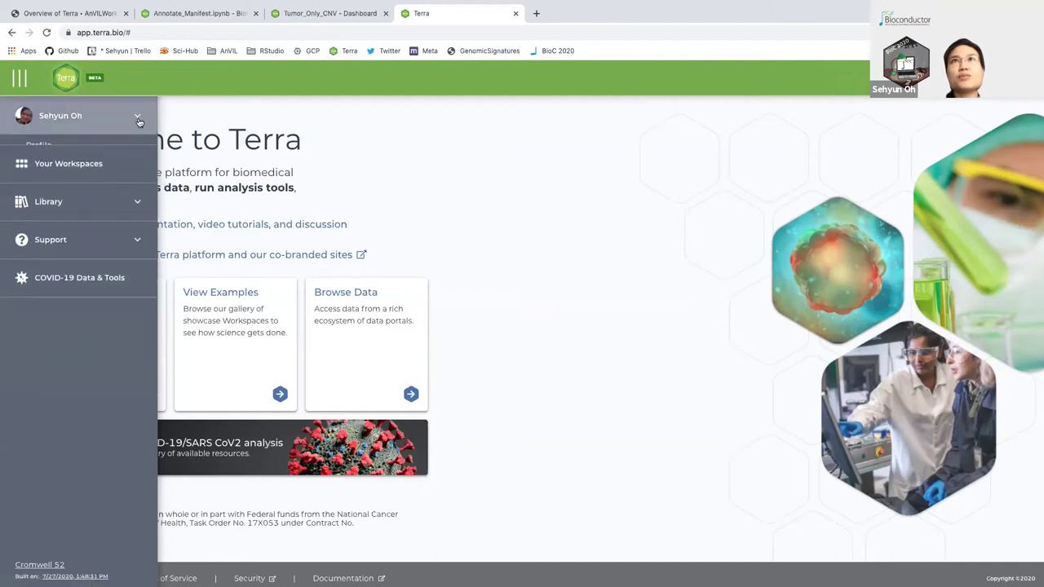
click(139, 192)
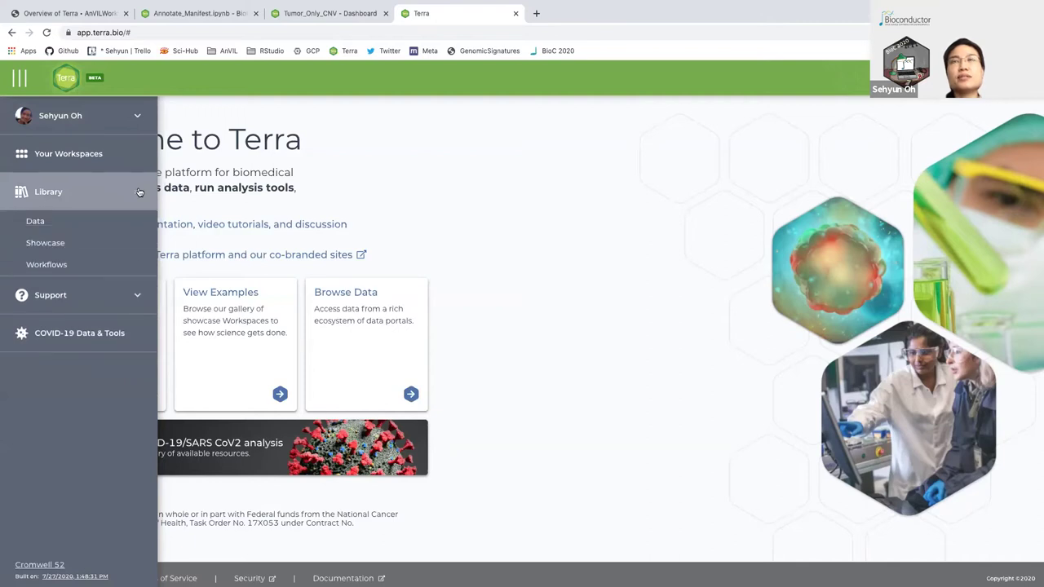
- Open the Library's Data page and browse the list of datasets
click(34, 221)
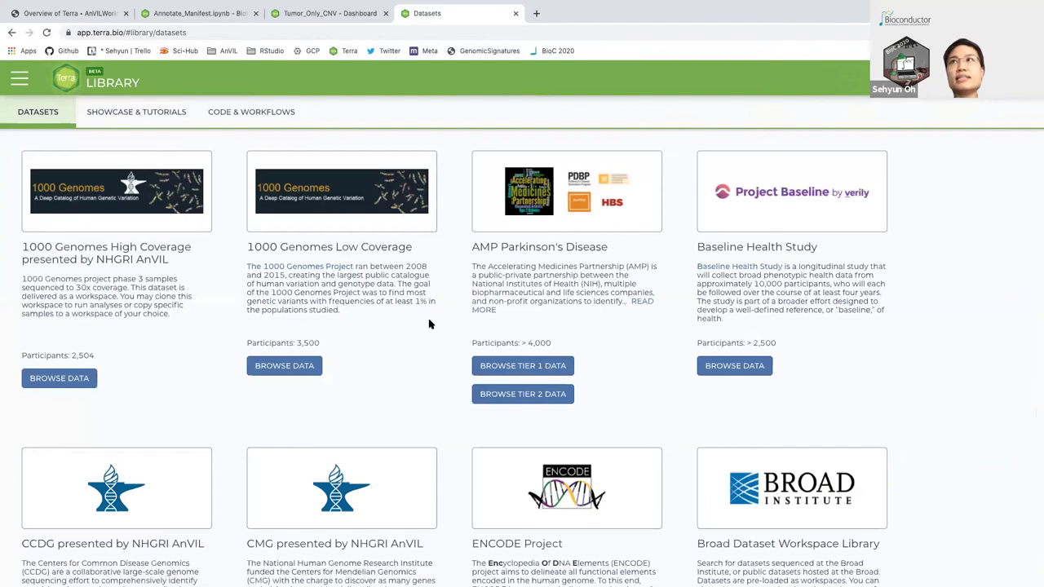
scroll(433, 357, down, 2)
scroll(432, 358, down, 5)
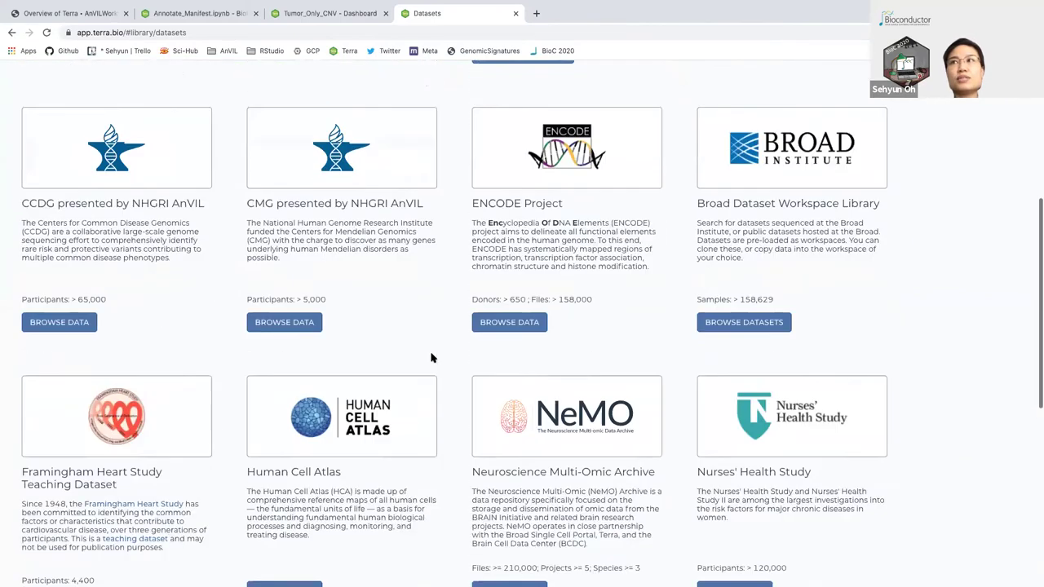
scroll(432, 358, down, 2)
scroll(432, 358, up, 8)
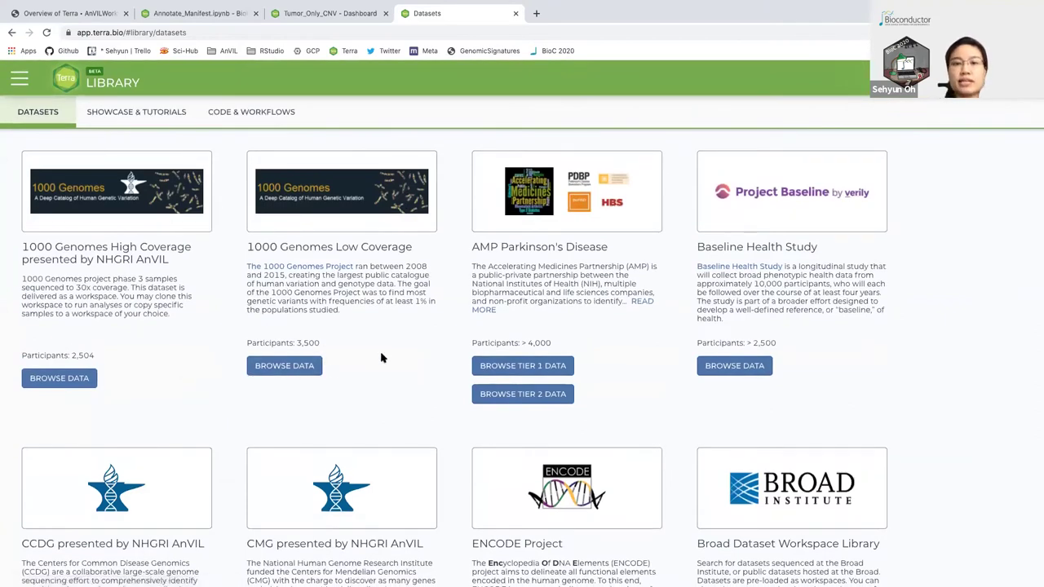
- Open the 1000 Genomes Low Coverage Data Explorer and review its 3500-participant charts
click(289, 367)
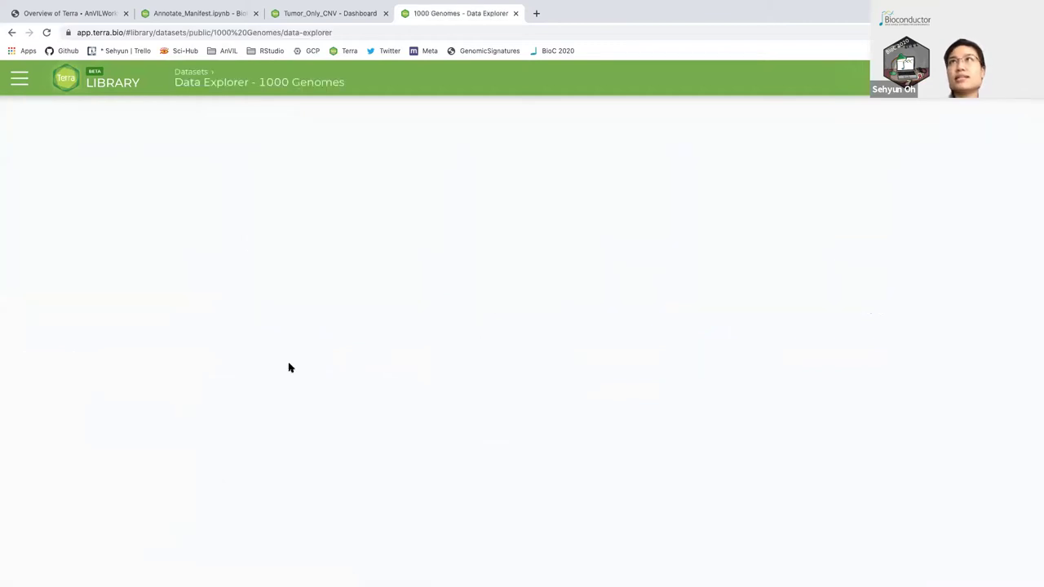
scroll(564, 323, down, 3)
scroll(564, 323, down, 10)
scroll(564, 323, up, 4)
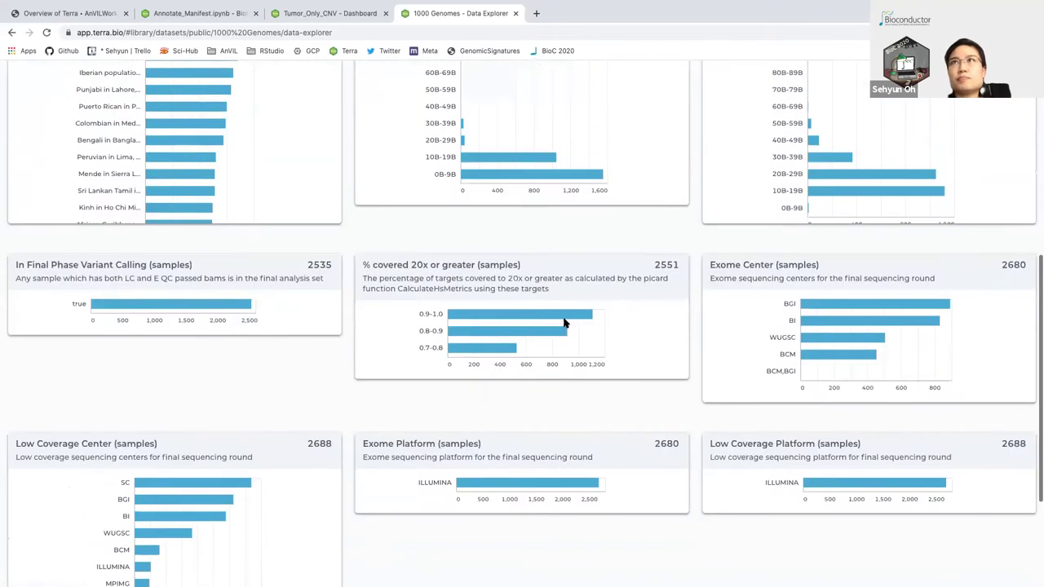
scroll(564, 323, up, 10)
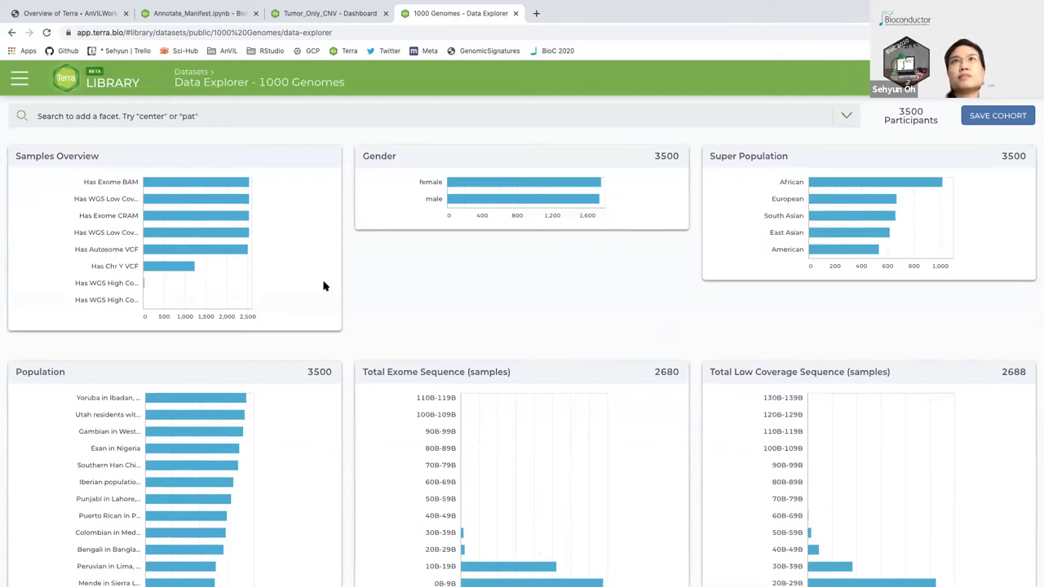
- Filter the cohort to participants with exome BAMs who are female and Finnish in Finland
click(197, 187)
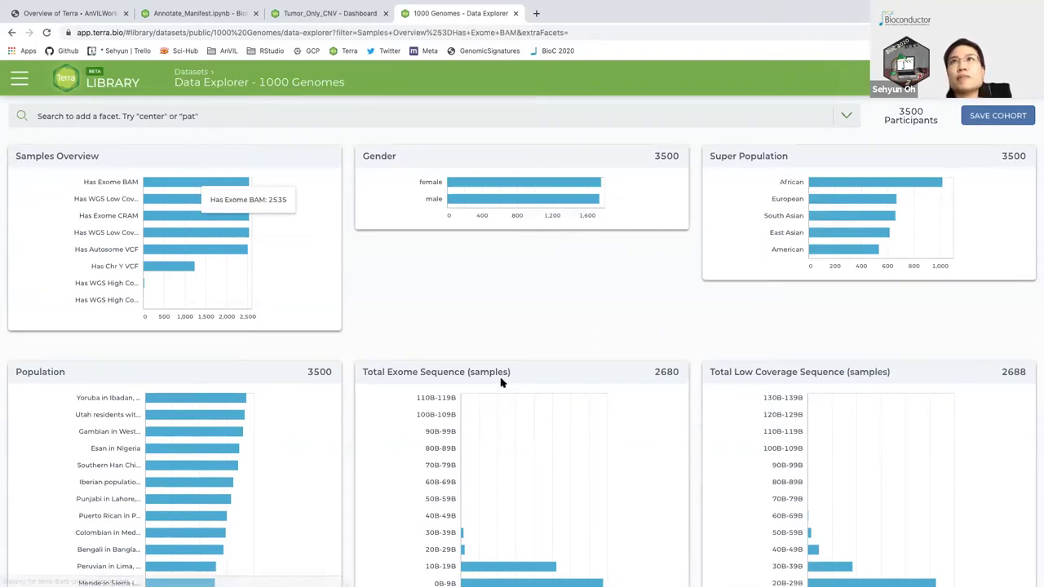
click(541, 183)
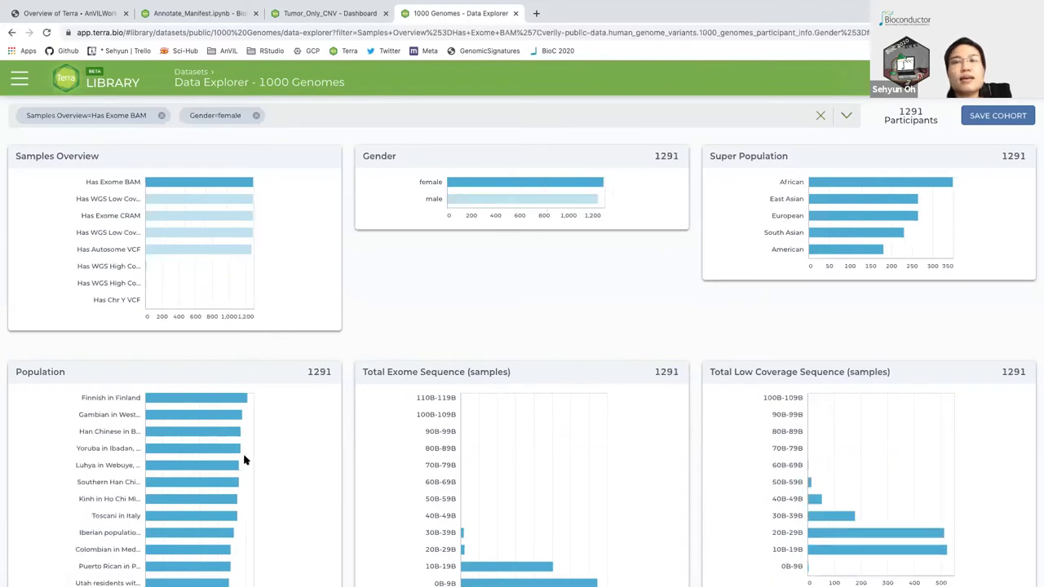
click(197, 401)
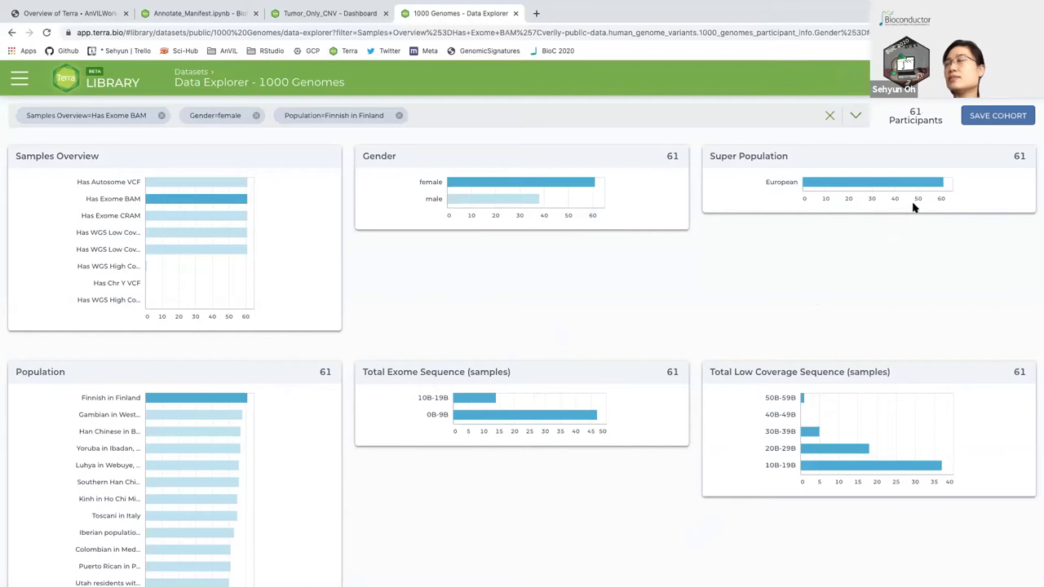
- Save the filtered 61-participant cohort under the name 'test'
click(999, 116)
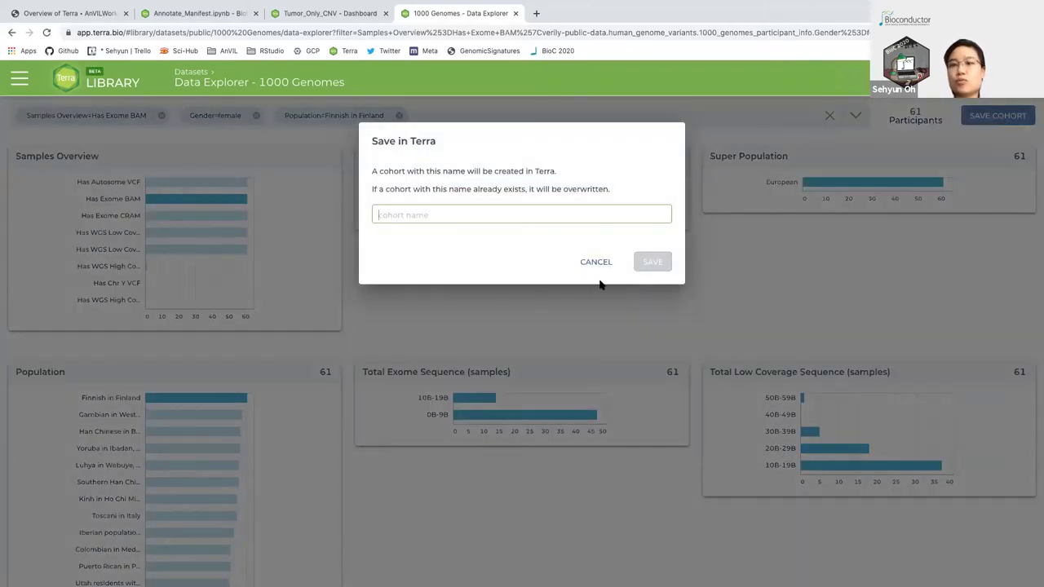
text(test)
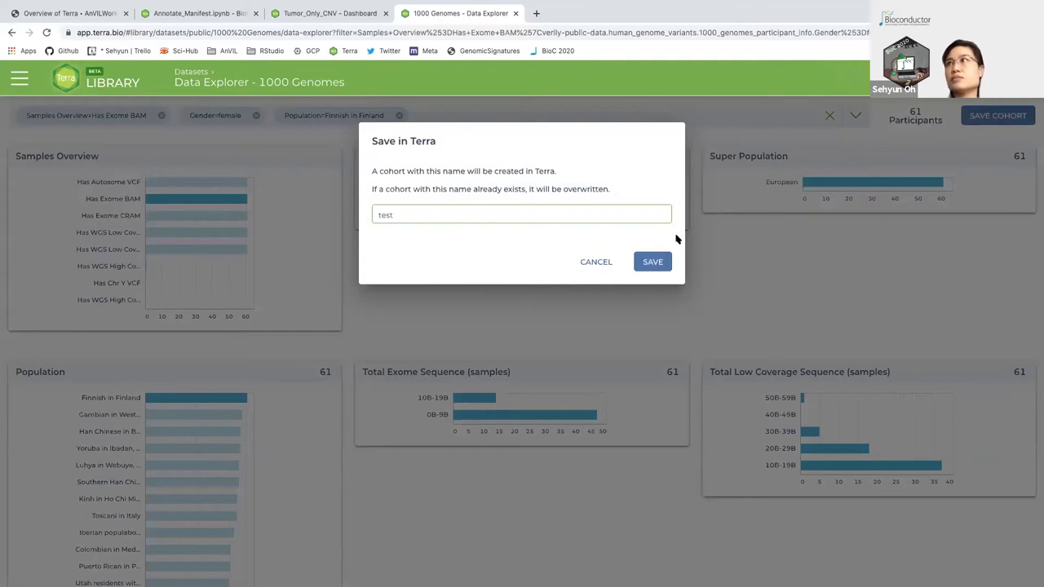
click(654, 263)
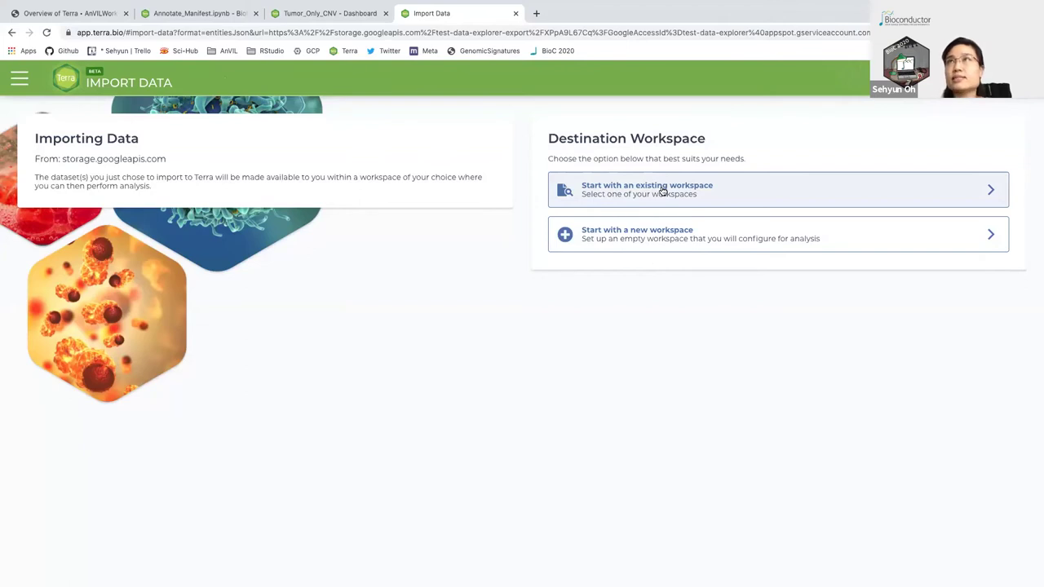
- Look through existing destination workspaces, then back out and cancel creating a new workspace
click(663, 190)
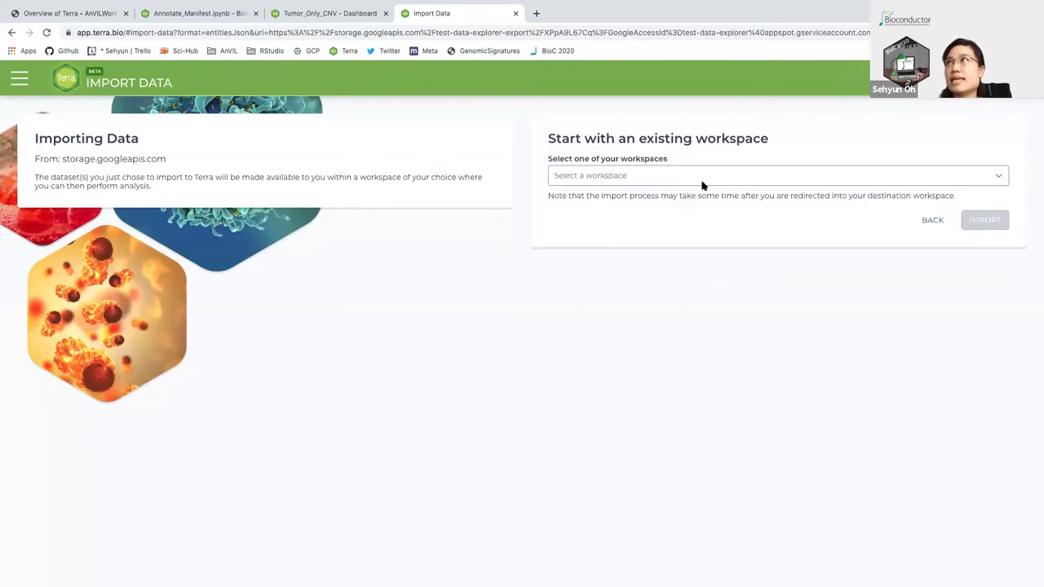
click(984, 178)
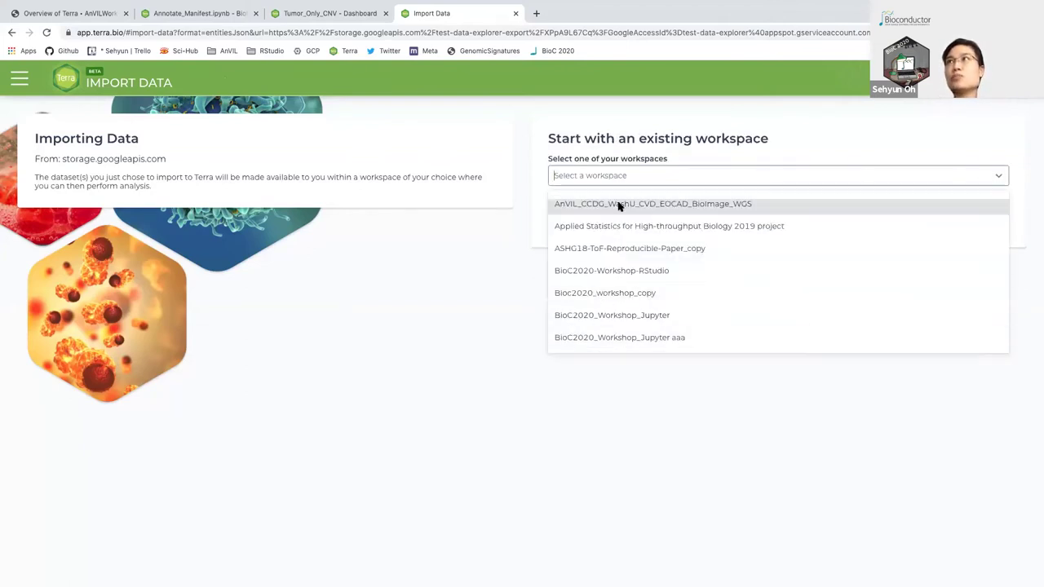
click(849, 122)
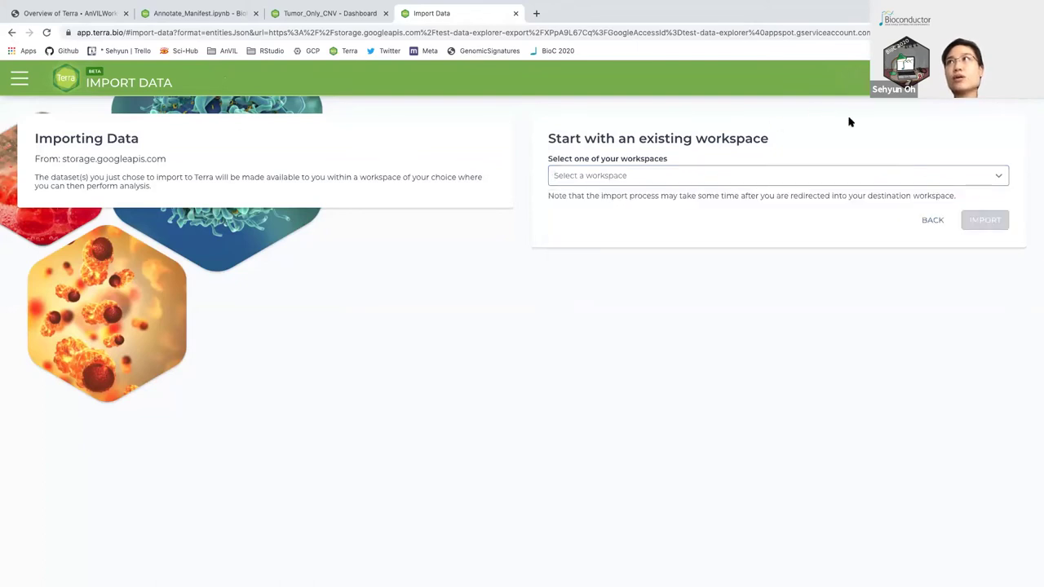
click(930, 221)
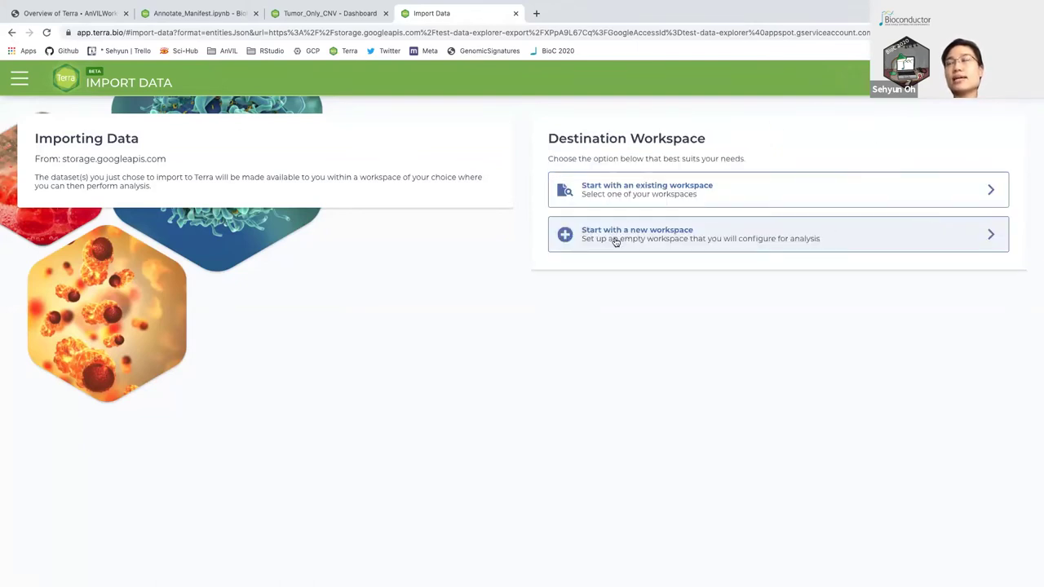
click(615, 238)
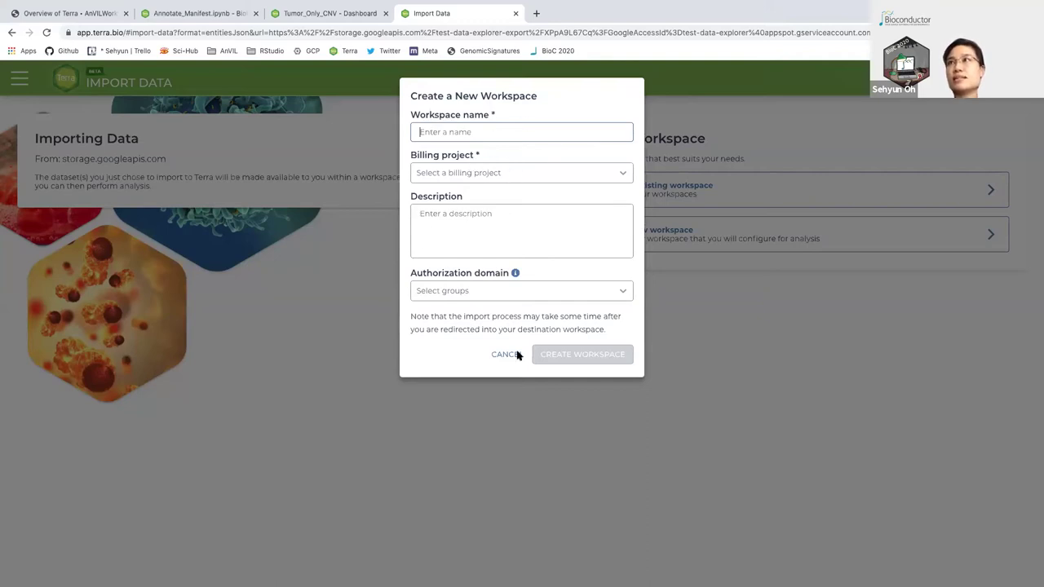
click(794, 381)
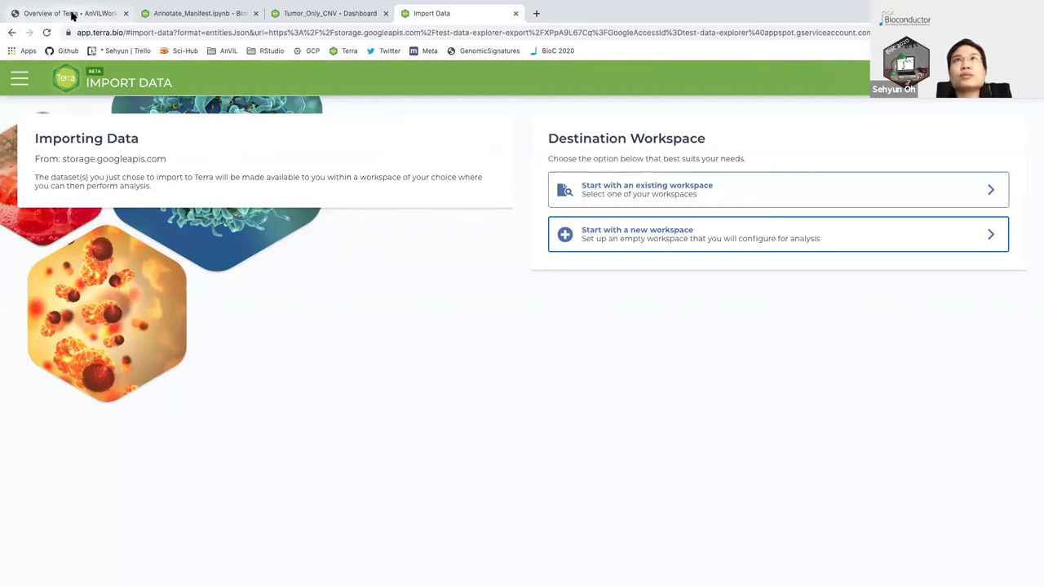
- Switch to the Overview of Terra article and scroll from Data down to the Showcase section
click(77, 14)
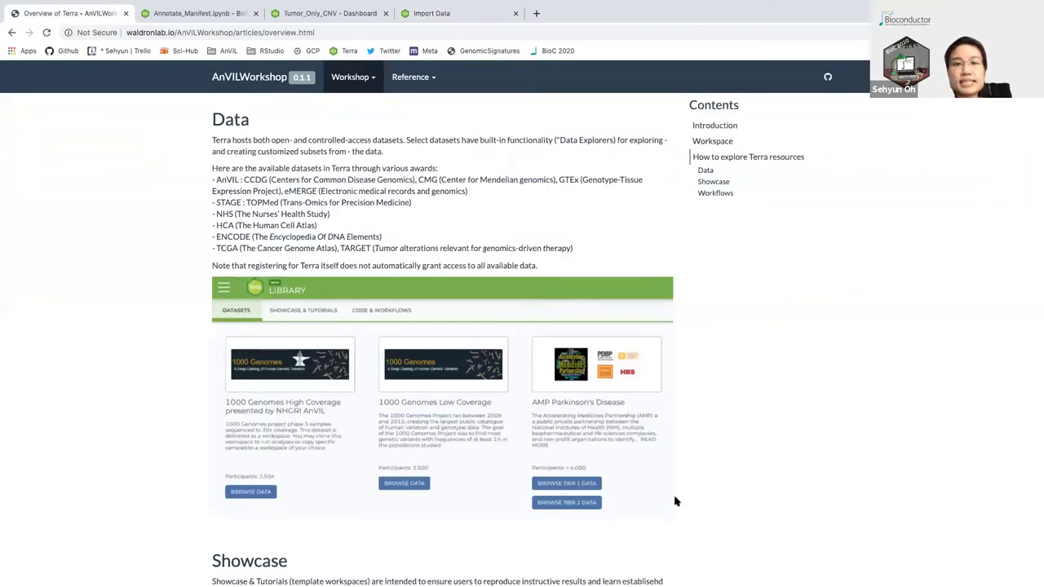
scroll(594, 531, down, 4)
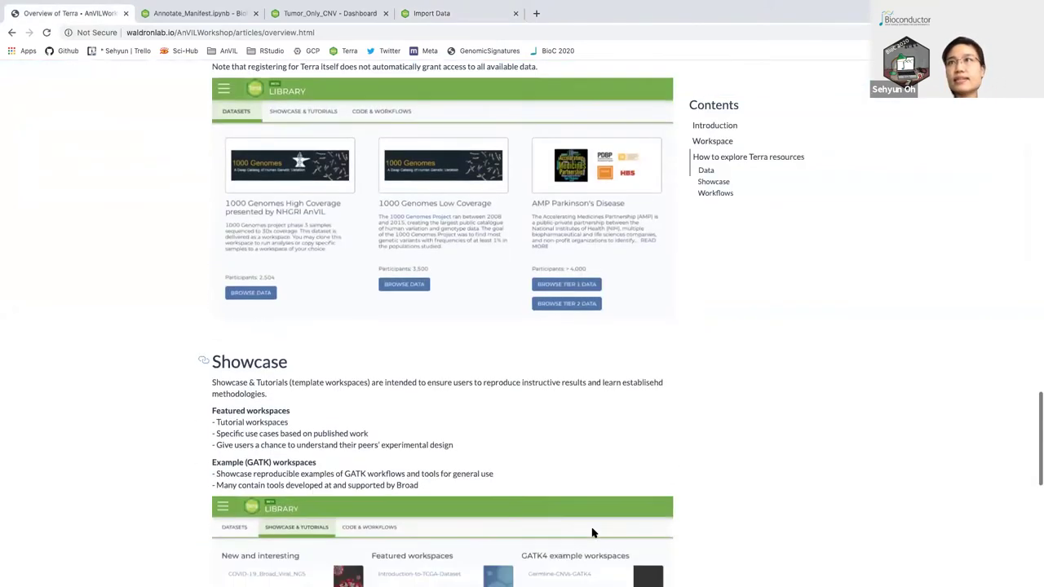
scroll(594, 531, down, 2)
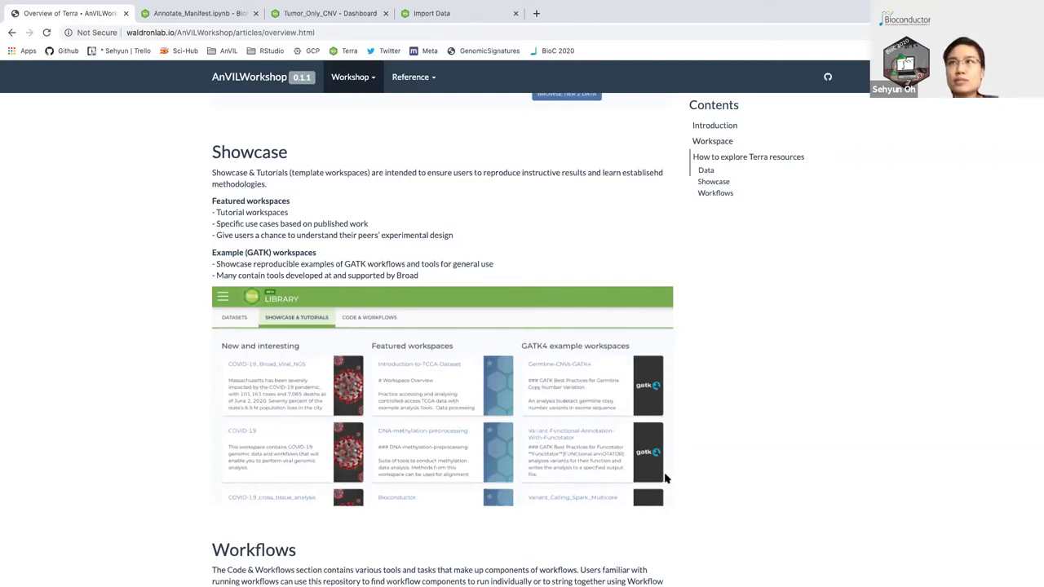
- Open Library > Showcase and browse the featured and GATK4 example workspace cards
click(467, 13)
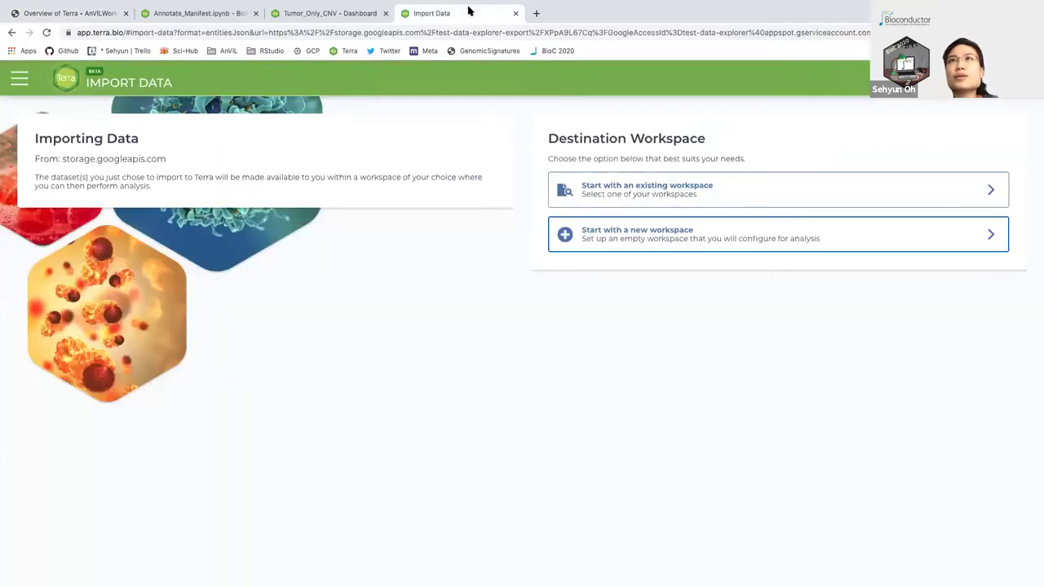
click(18, 79)
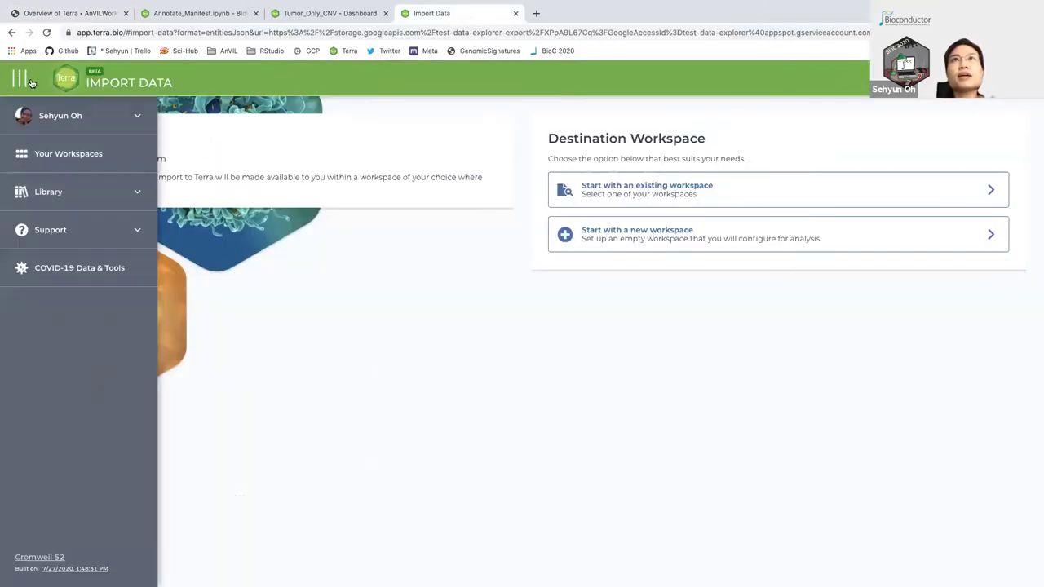
click(135, 192)
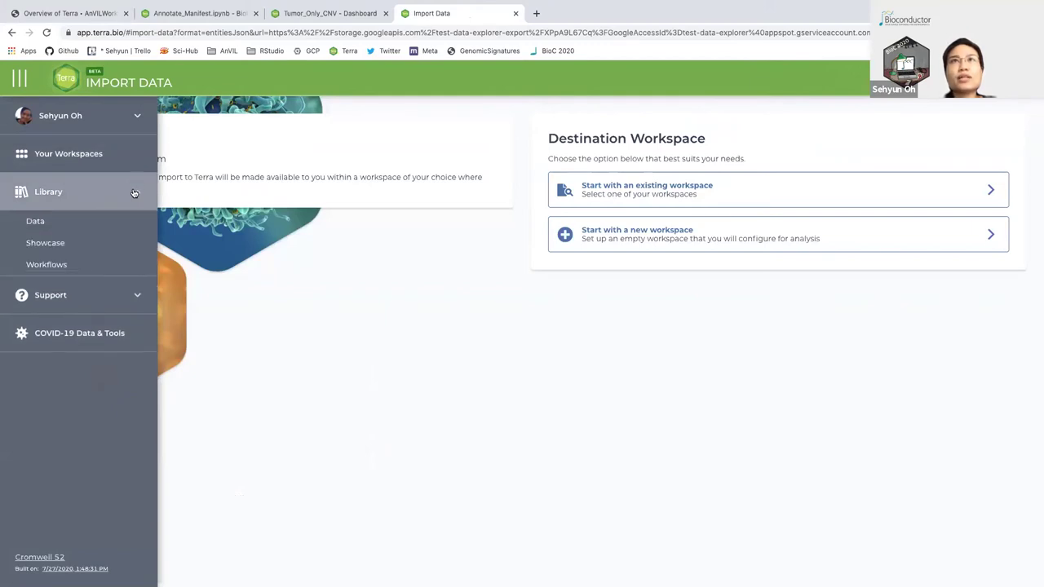
click(59, 238)
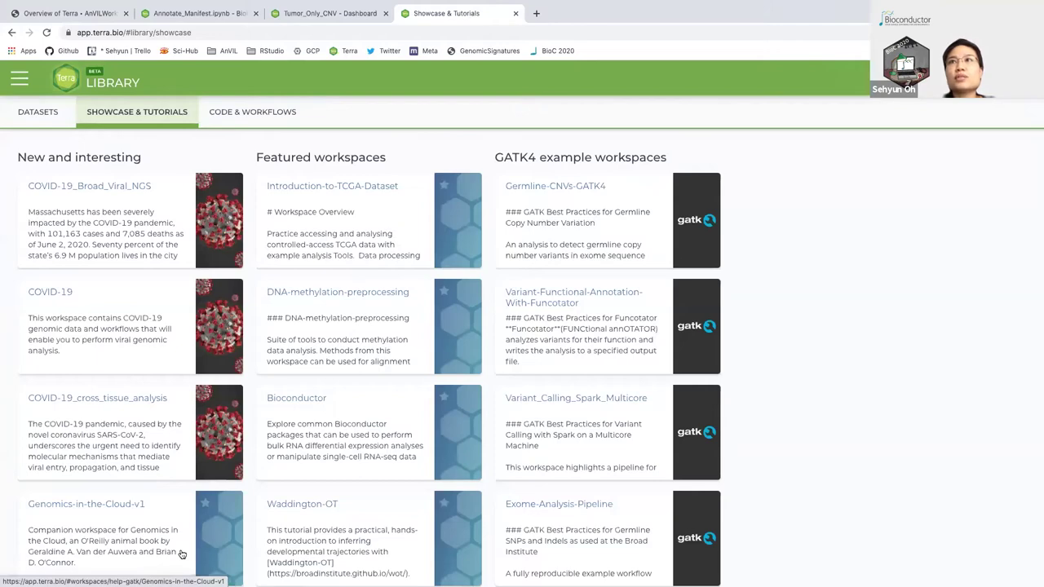
scroll(243, 438, down, 1)
scroll(243, 438, down, 15)
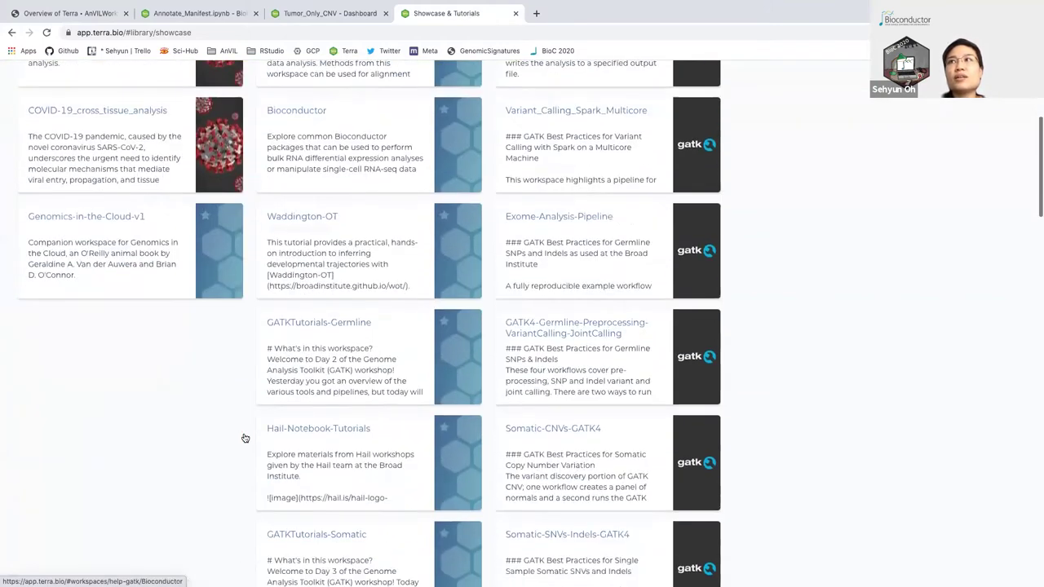
scroll(268, 404, down, 12)
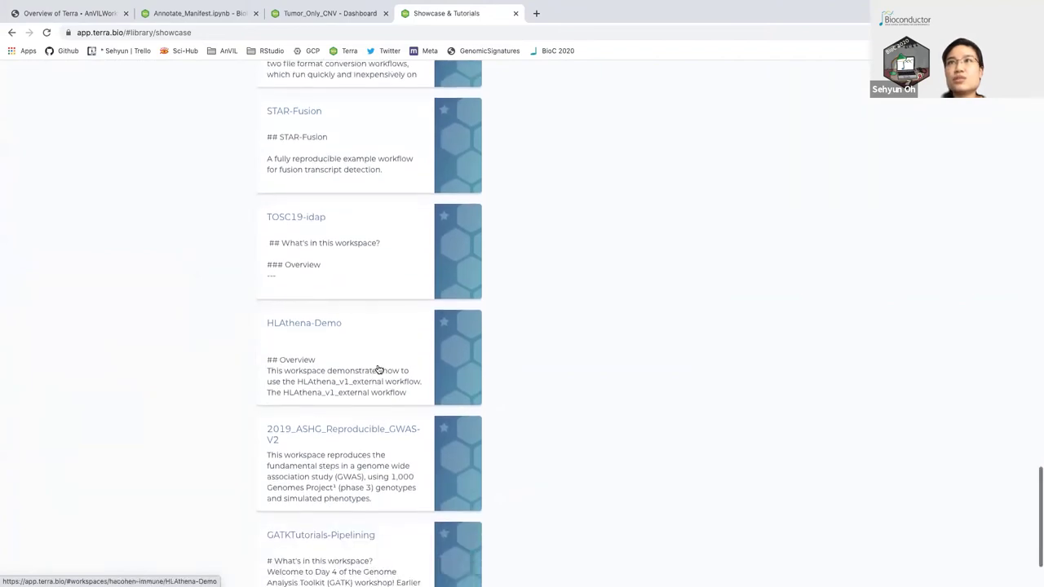
scroll(377, 369, down, 3)
scroll(377, 369, up, 20)
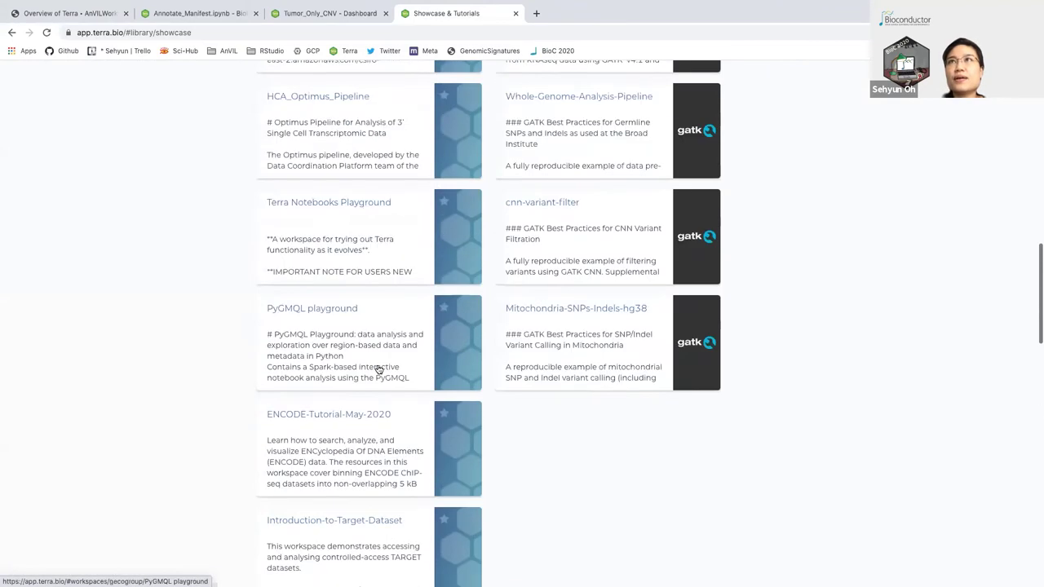
scroll(378, 369, up, 5)
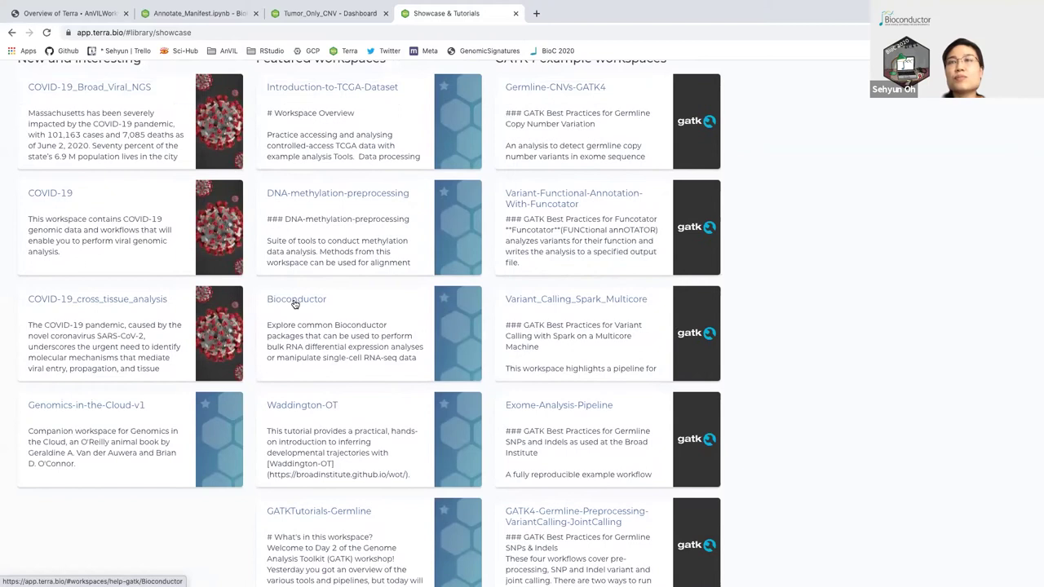
- Open the Bioconductor workspace, view its Data, Workflows and Notebooks, and preview the edgeR notebook
click(296, 301)
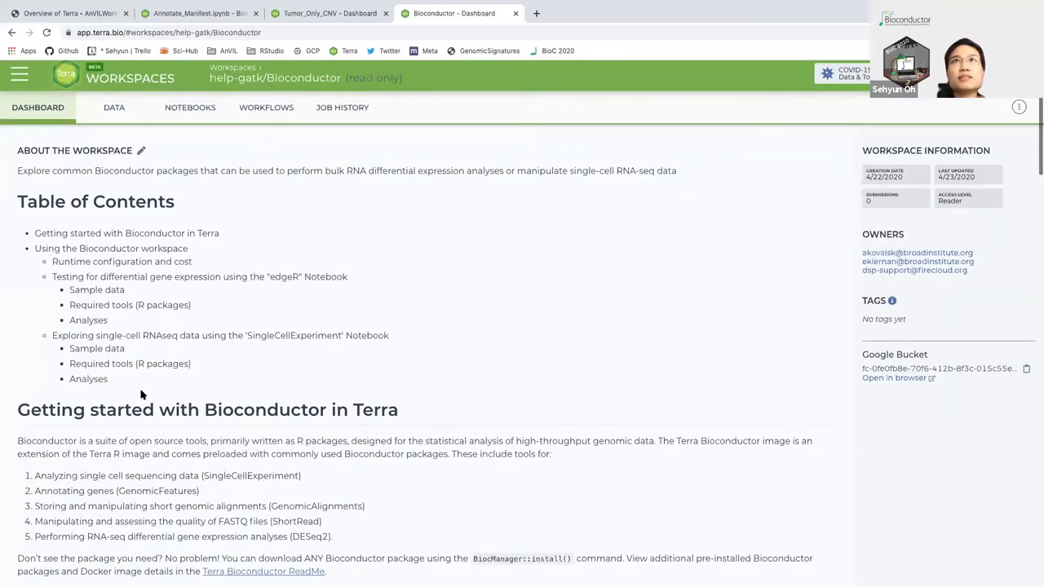
scroll(141, 395, down, 3)
scroll(140, 394, up, 3)
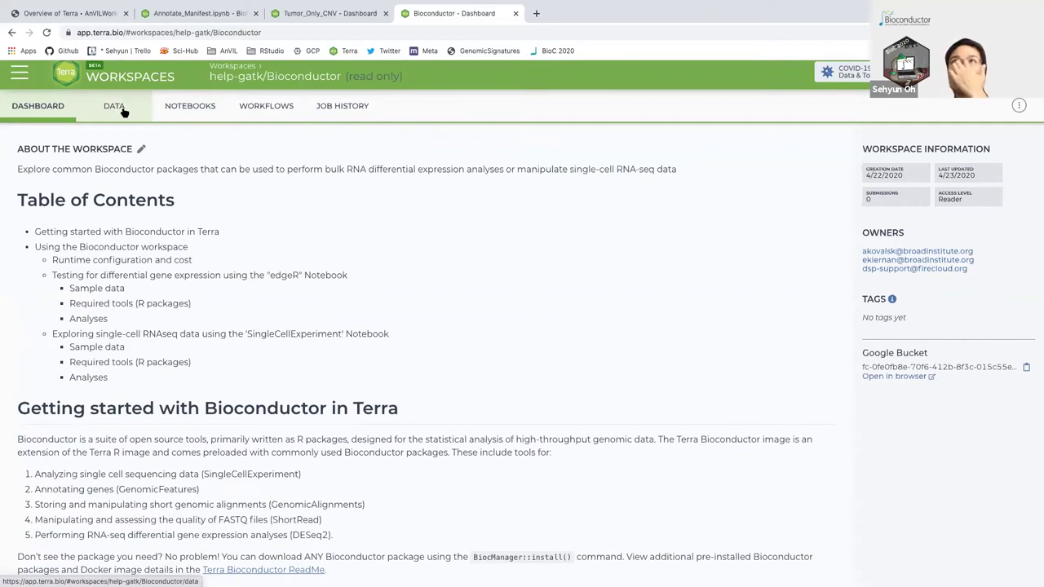
click(122, 112)
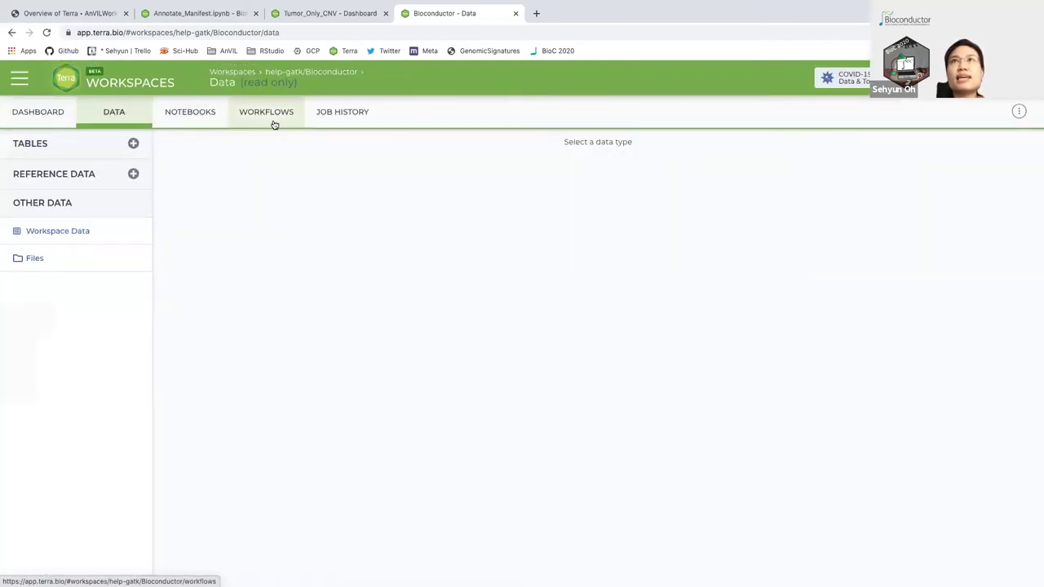
click(274, 124)
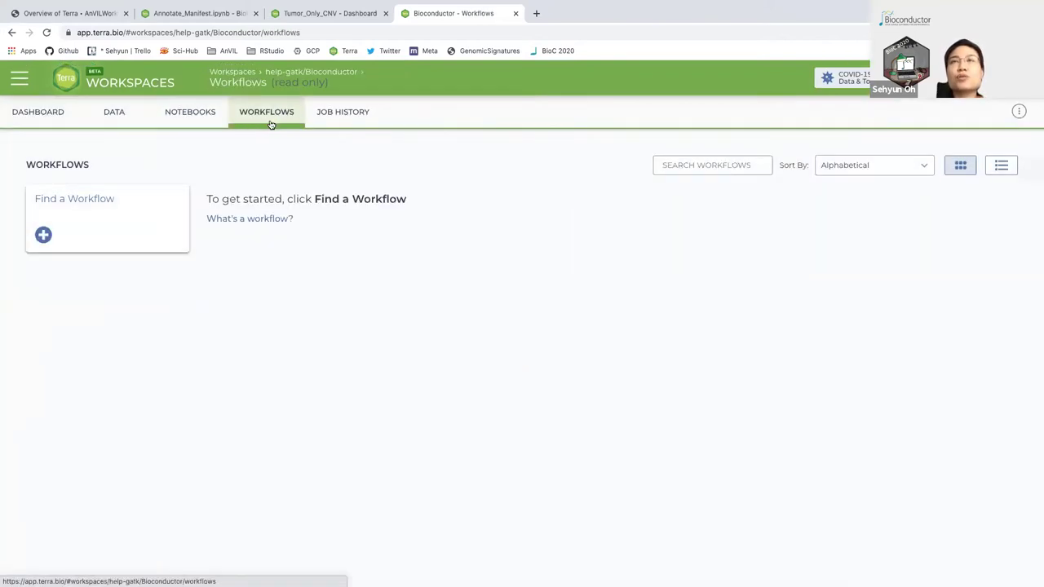
click(190, 122)
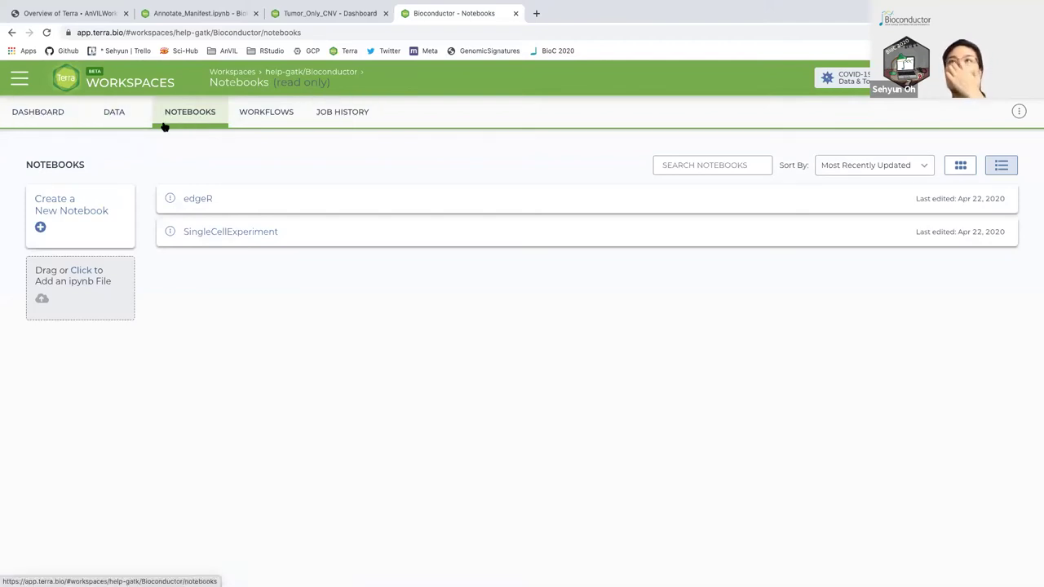
click(199, 199)
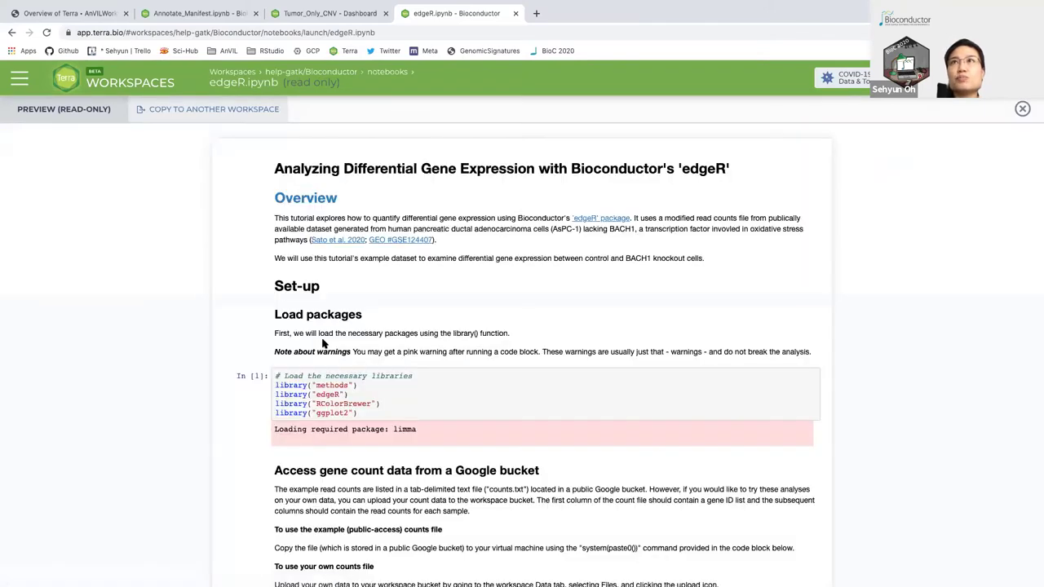
scroll(494, 462, down, 20)
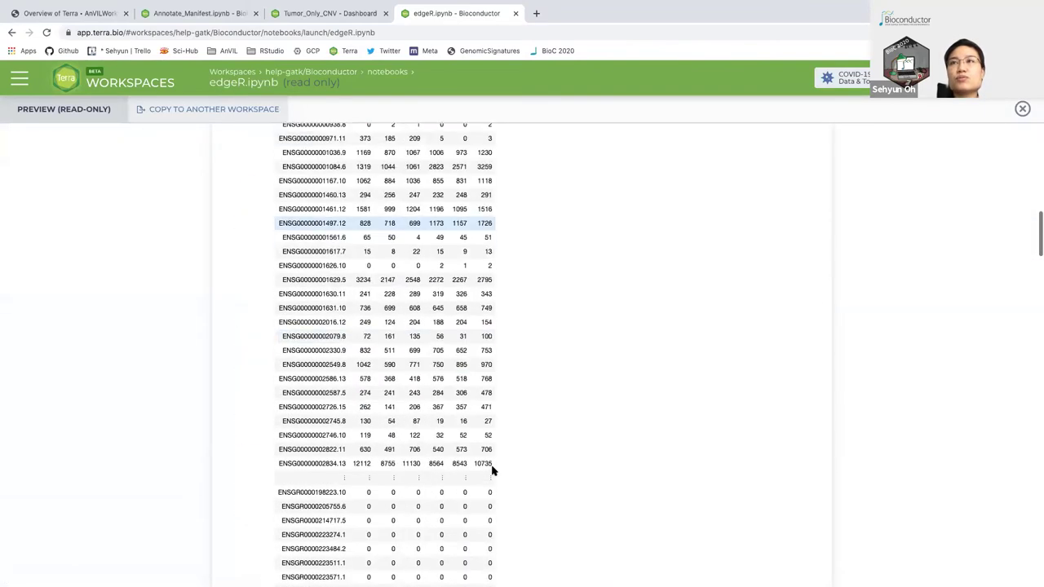
scroll(493, 470, down, 3)
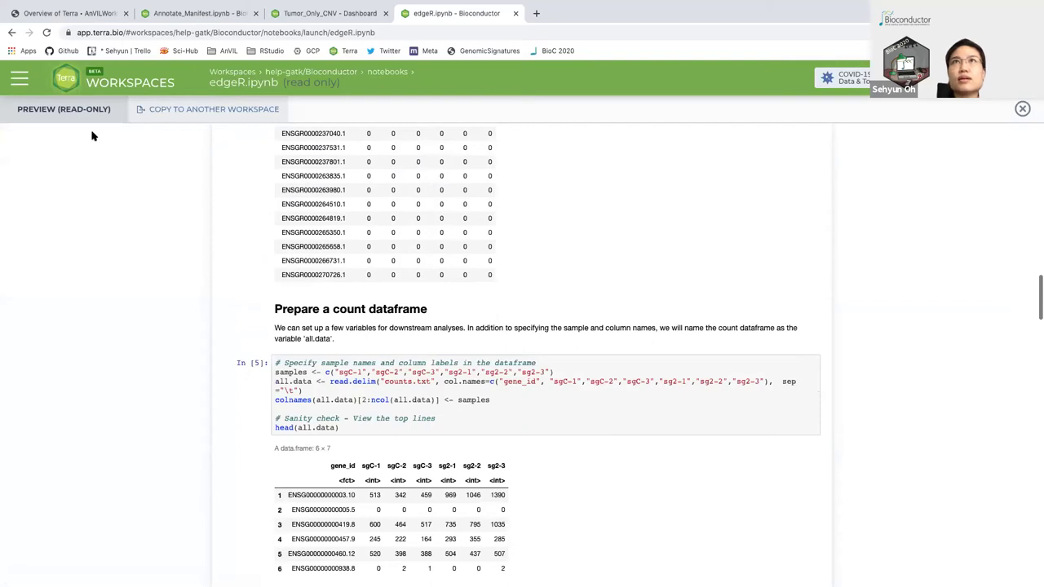
- Open the Library's Code & Workflows listing of GATK4 Best Practices workflows
click(18, 79)
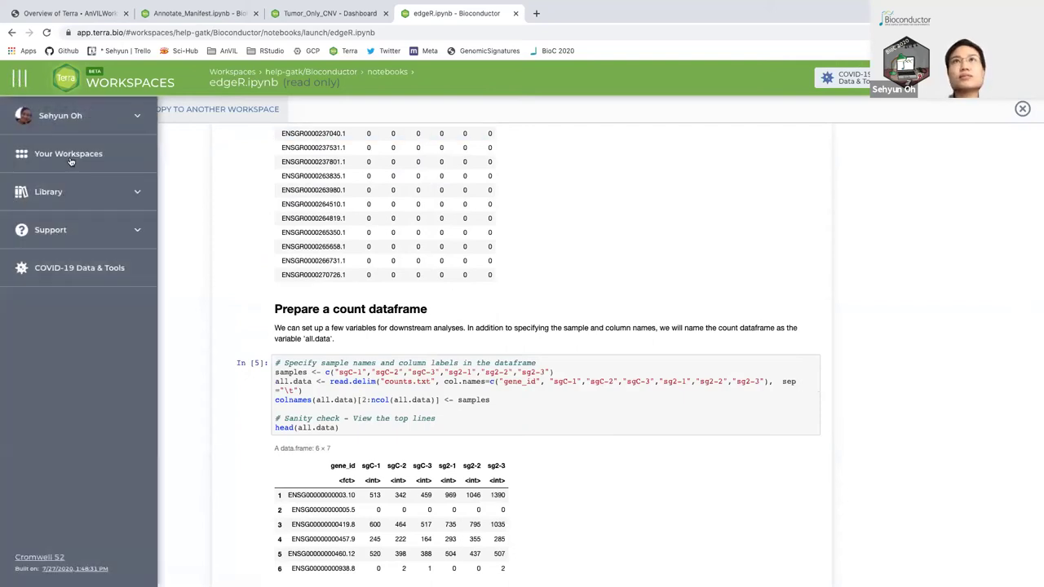
click(91, 192)
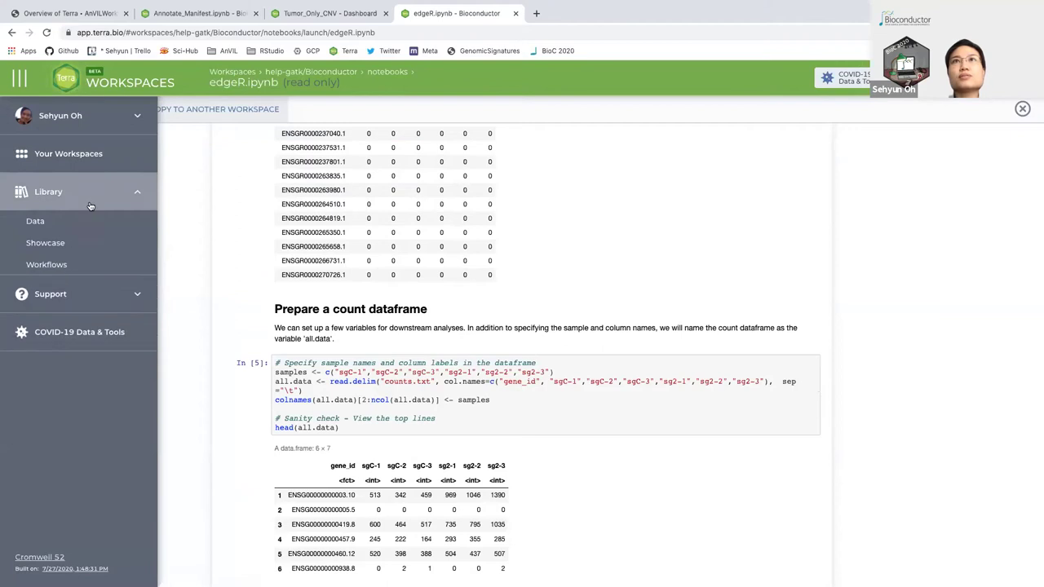
click(62, 261)
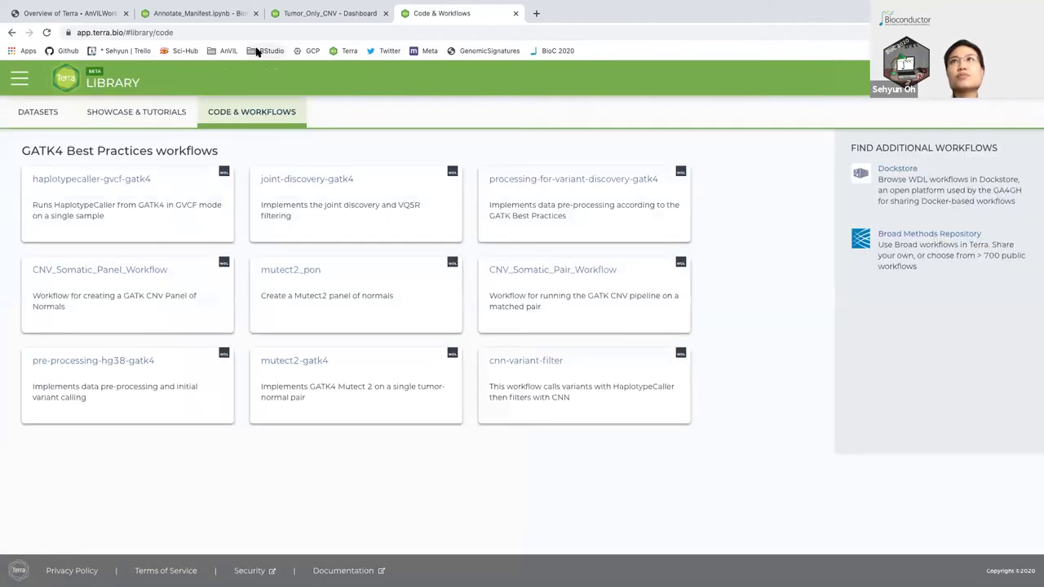
- Return to the Overview of Terra article, scroll to Workflows, then back up to the Introduction
key(ctrl+Tab)
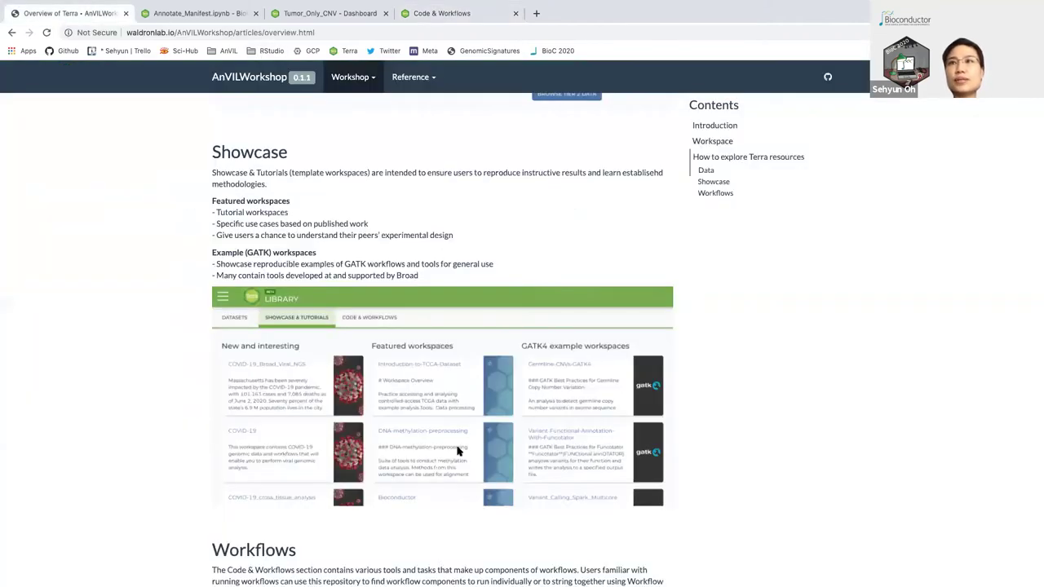
scroll(457, 451, down, 5)
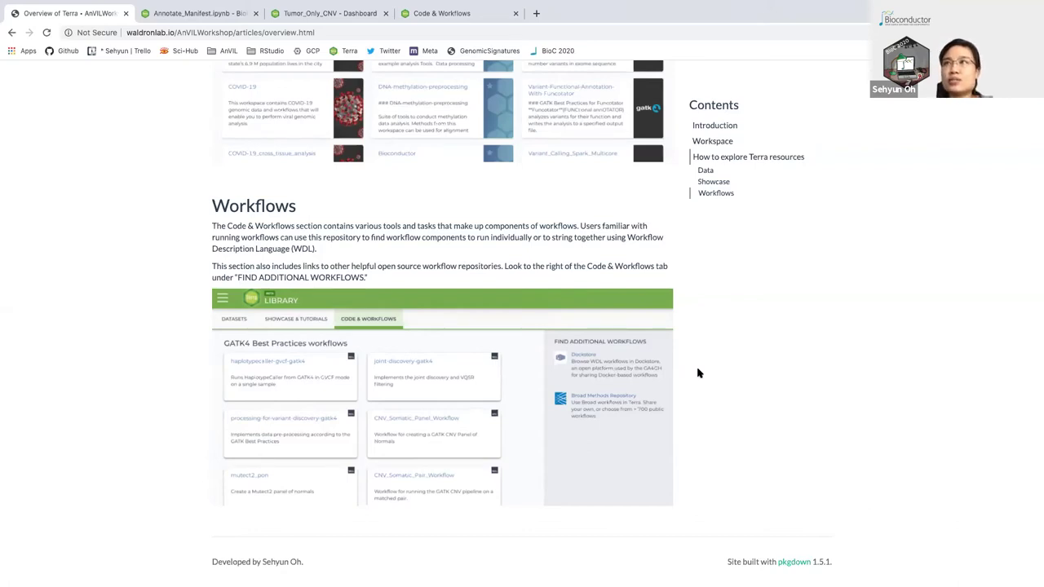
scroll(698, 373, up, 10)
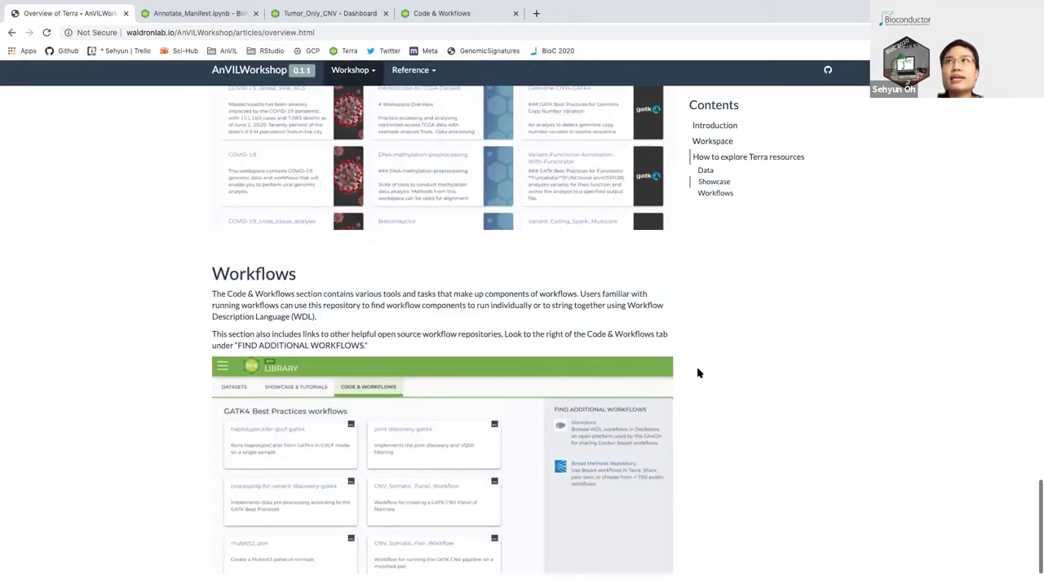
scroll(697, 373, up, 5)
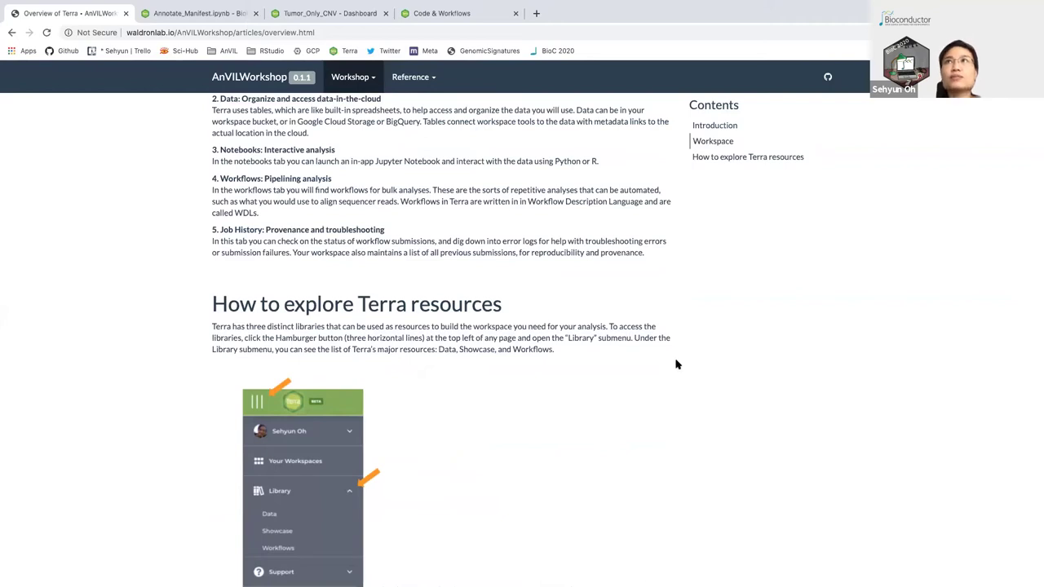
scroll(410, 121, up, 5)
- Open the Workshop menu's Use Cases page, 'Terra for paper'
scroll(409, 120, up, 5)
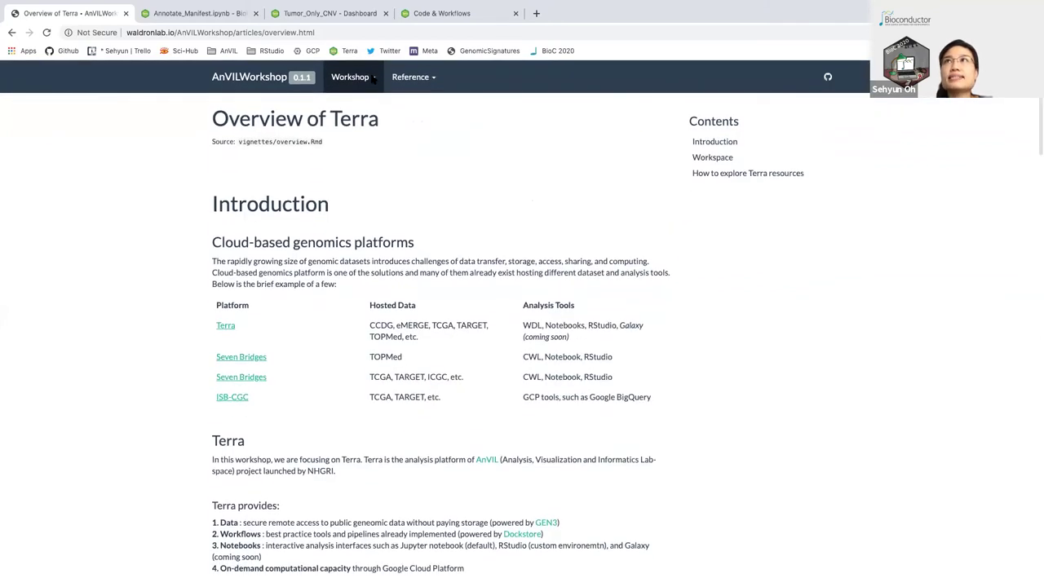
click(352, 77)
click(354, 119)
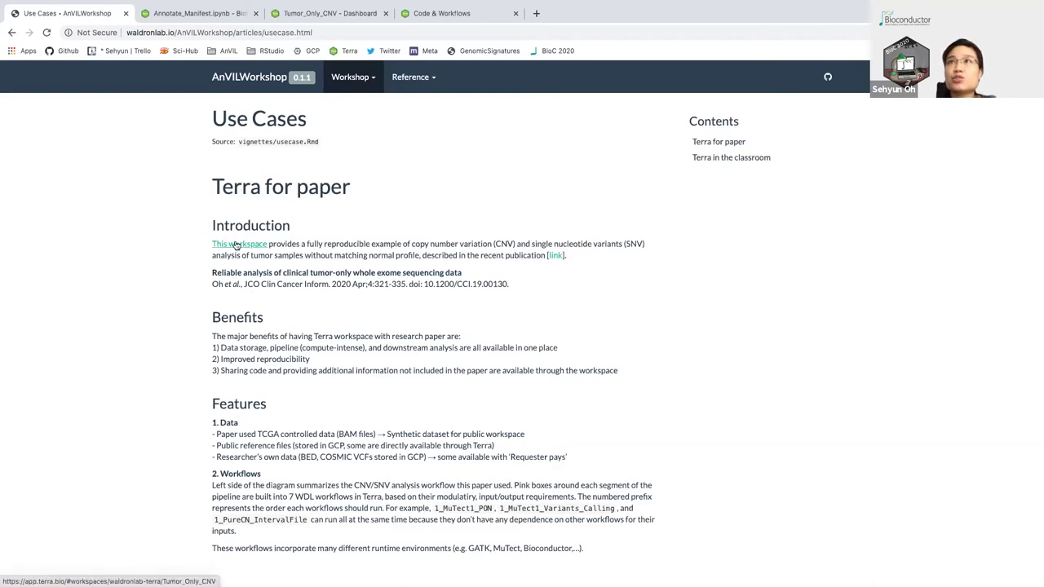
- Check the 'This workspace' link, glance at the Tumor_Only_CNV dashboard, and return to Use Cases
right_click(236, 245)
click(515, 214)
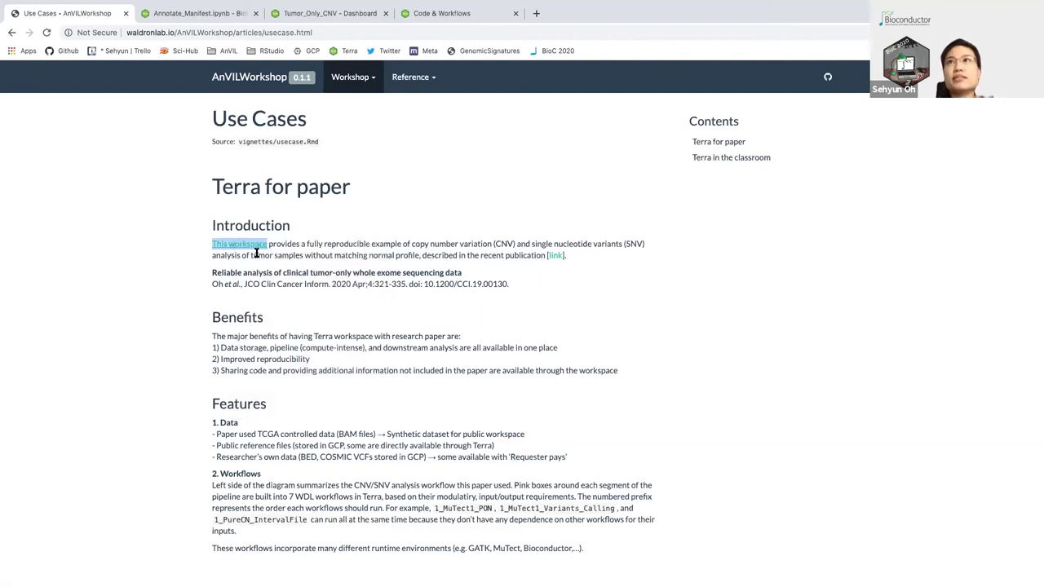
click(622, 298)
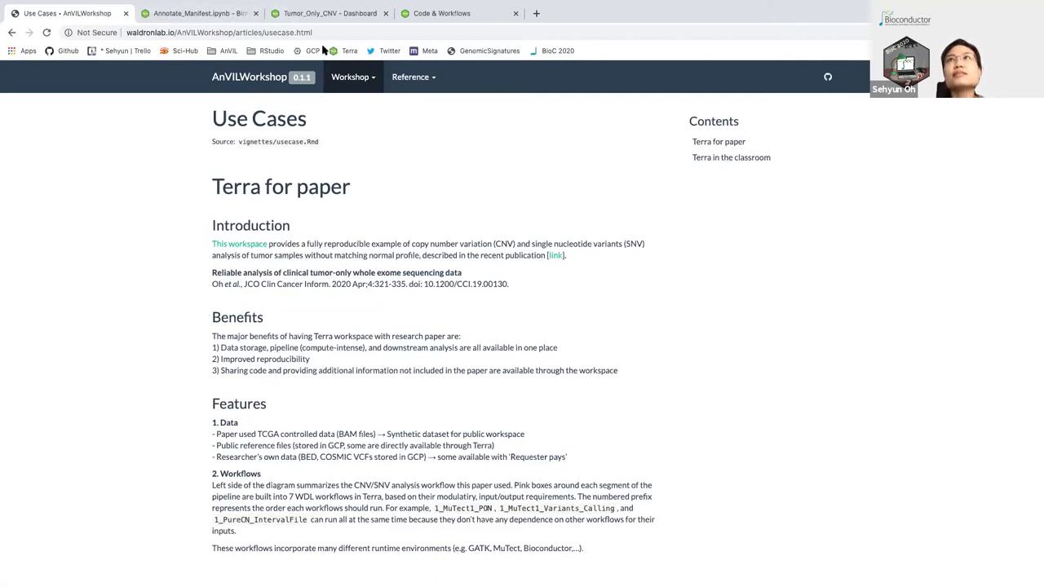
click(343, 13)
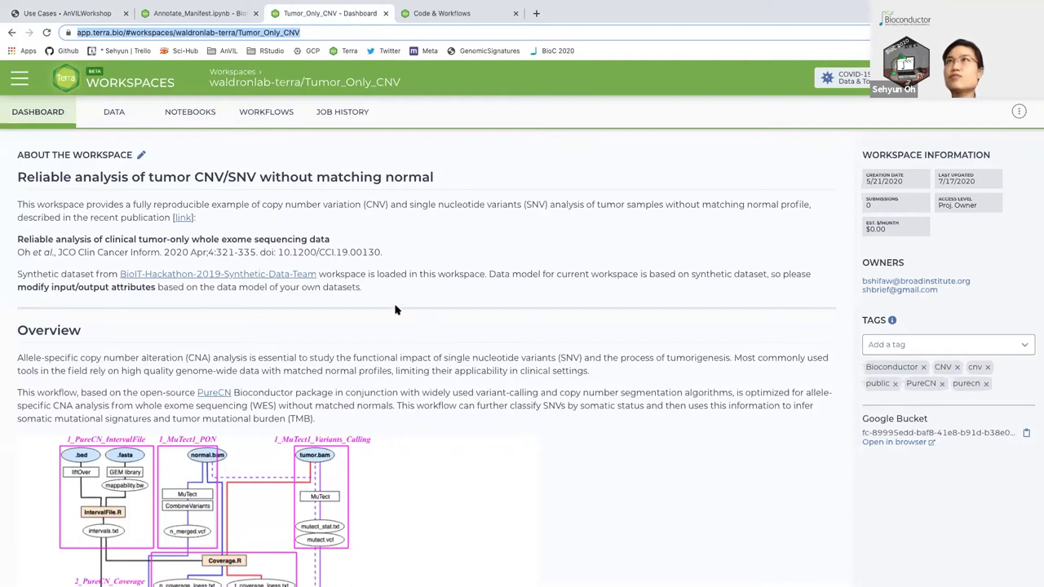
click(84, 13)
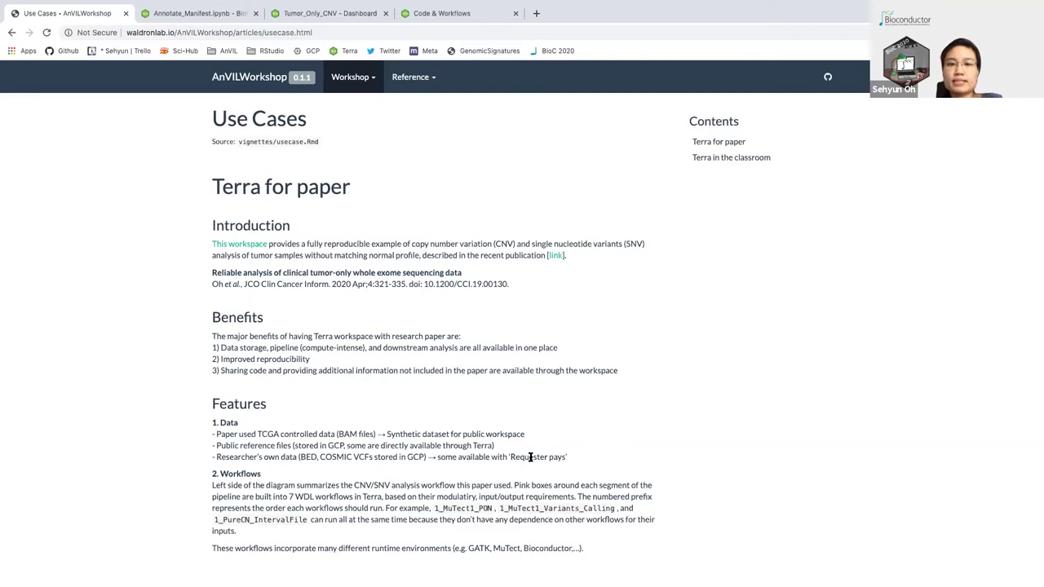
scroll(530, 456, down, 5)
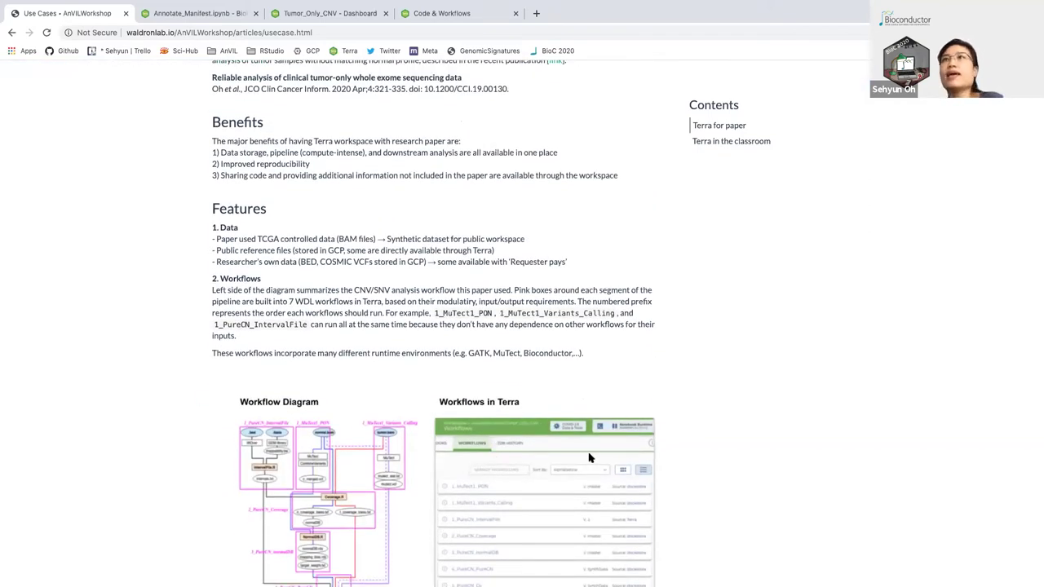
scroll(591, 457, down, 3)
scroll(590, 458, up, 4)
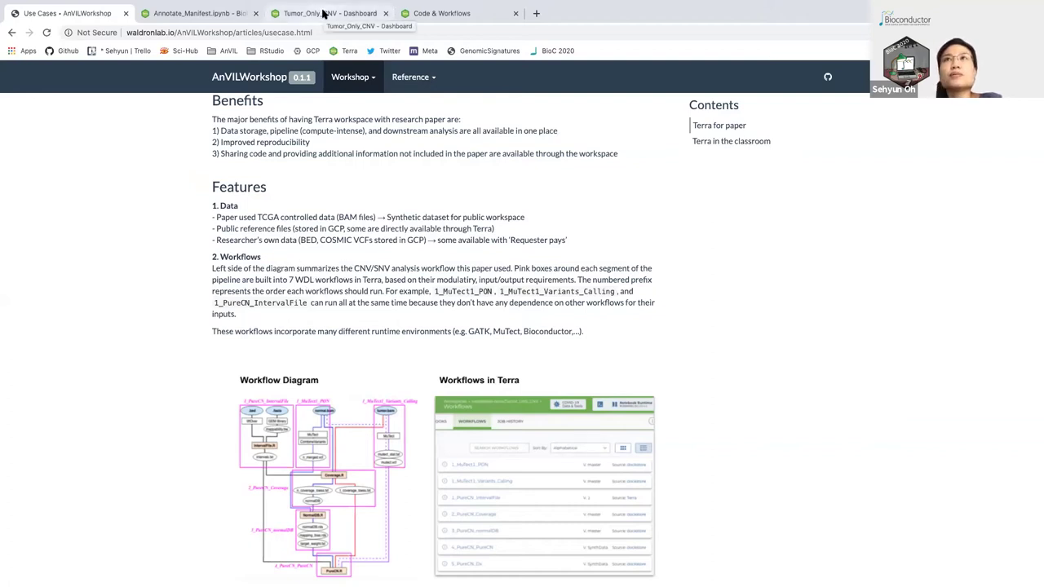
- Switch to the Tumor_Only_CNV dashboard and scroll through it down to License and back up
click(324, 13)
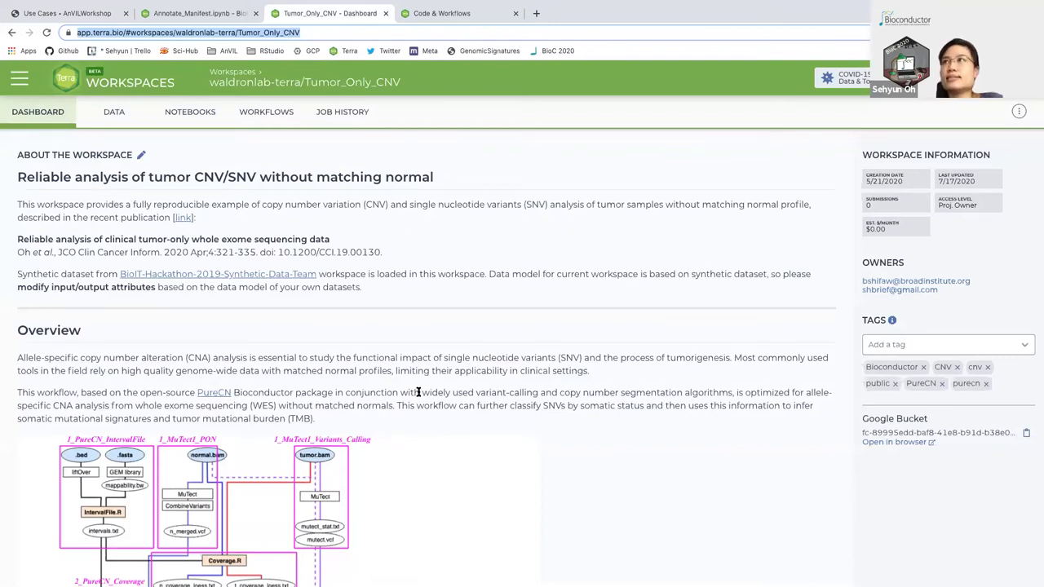
scroll(459, 343, down, 5)
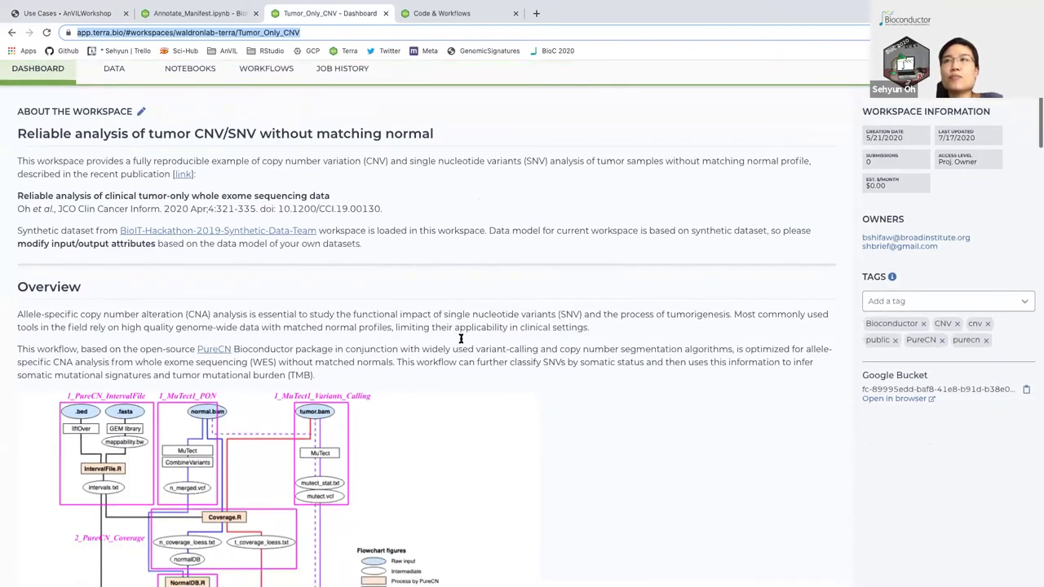
scroll(459, 355, down, 4)
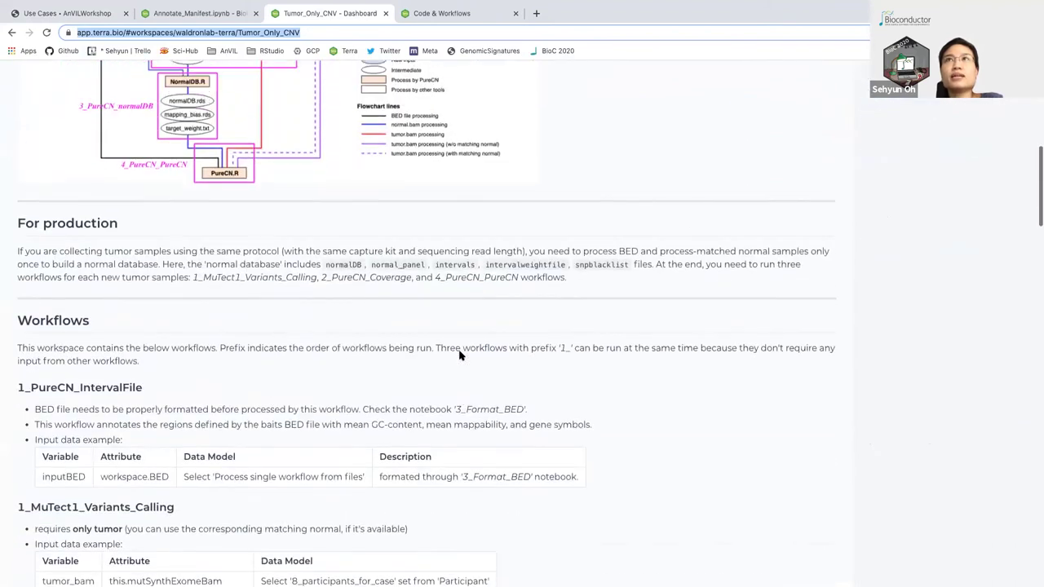
scroll(460, 354, up, 8)
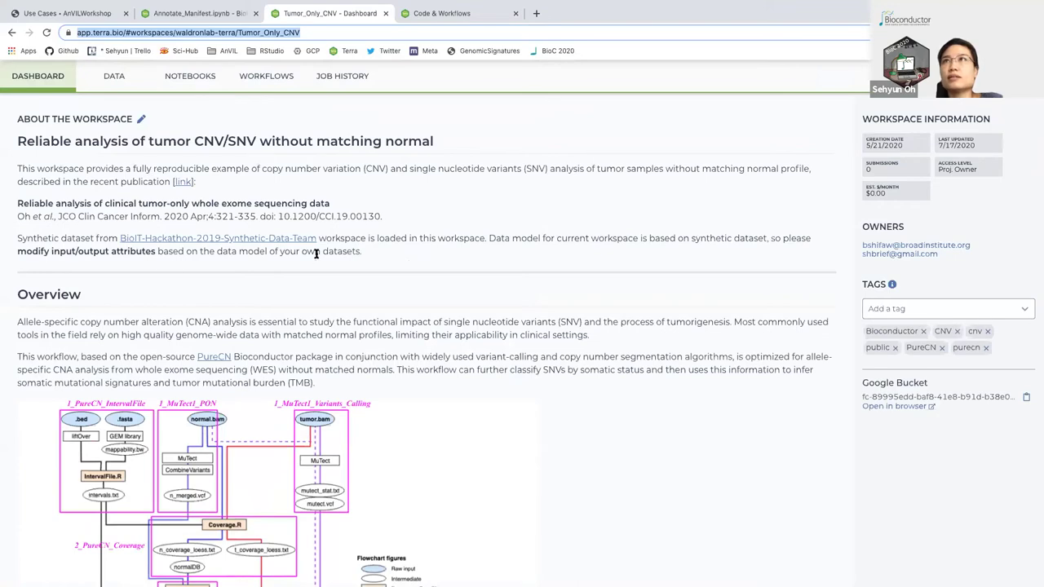
scroll(194, 328, down, 7)
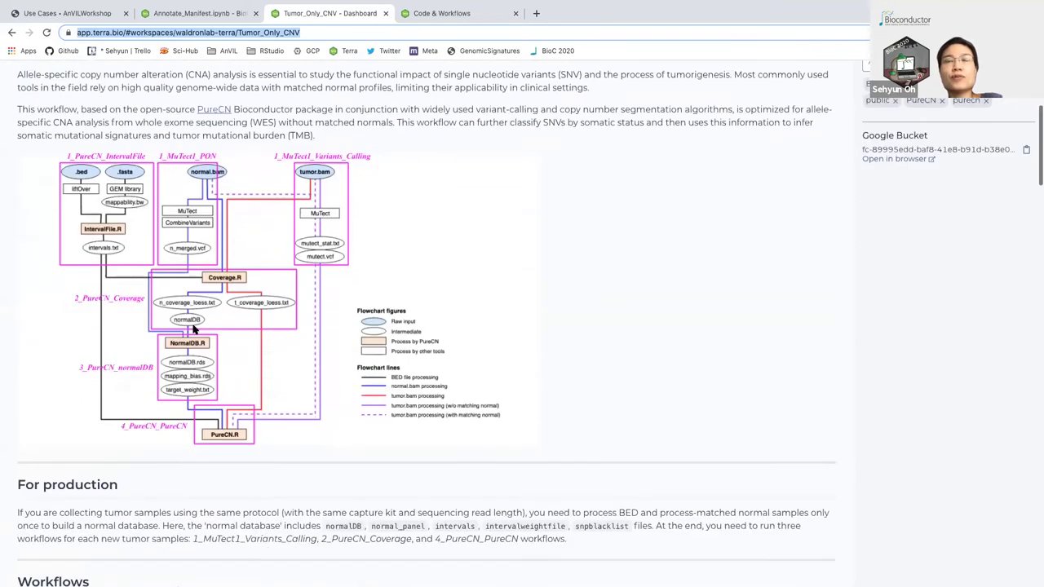
scroll(169, 543, down, 2)
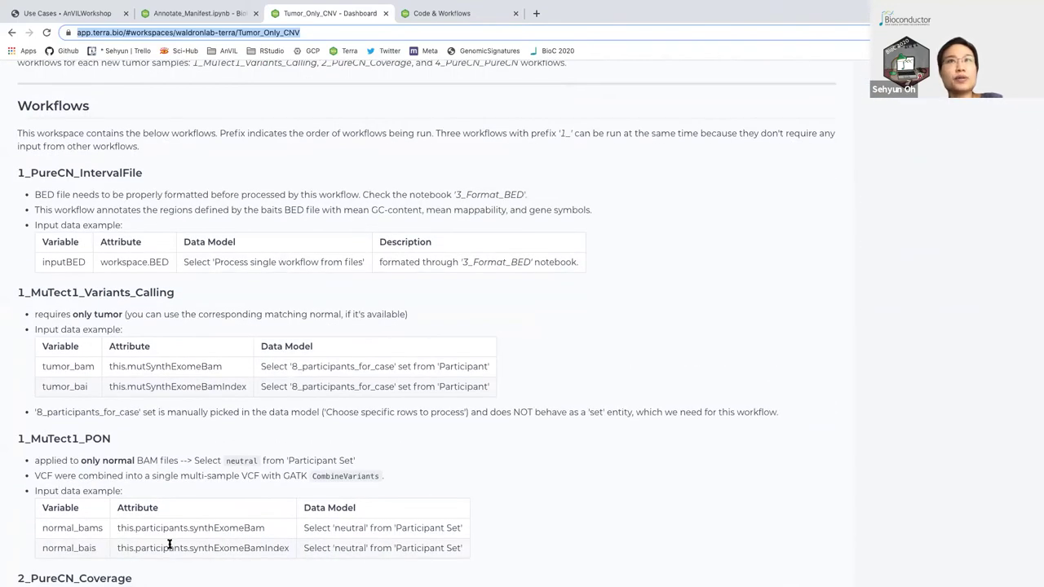
scroll(168, 545, down, 5)
scroll(168, 545, down, 10)
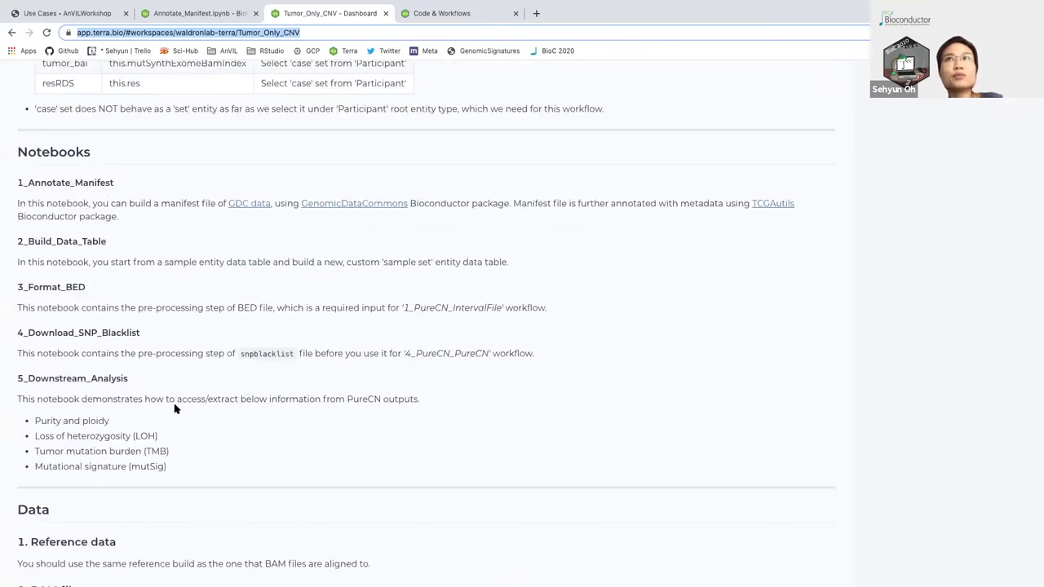
scroll(175, 407, down, 8)
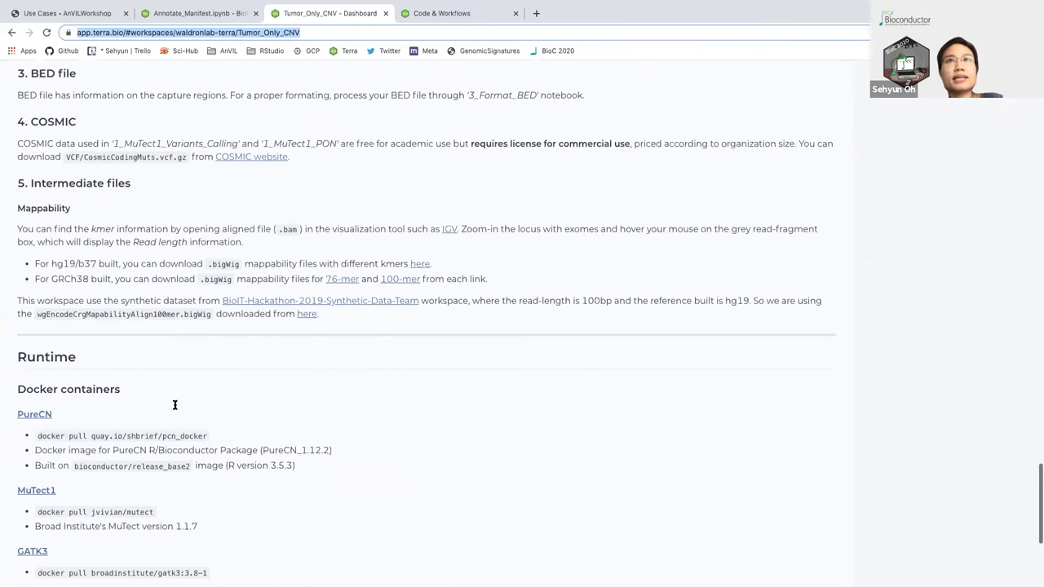
scroll(174, 406, down, 4)
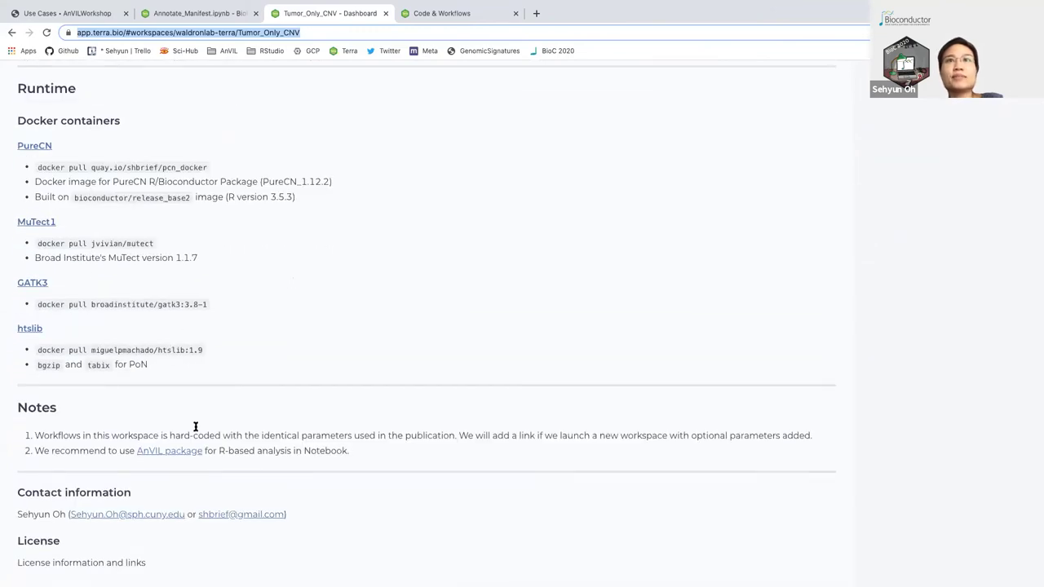
scroll(195, 424, up, 15)
scroll(196, 426, up, 5)
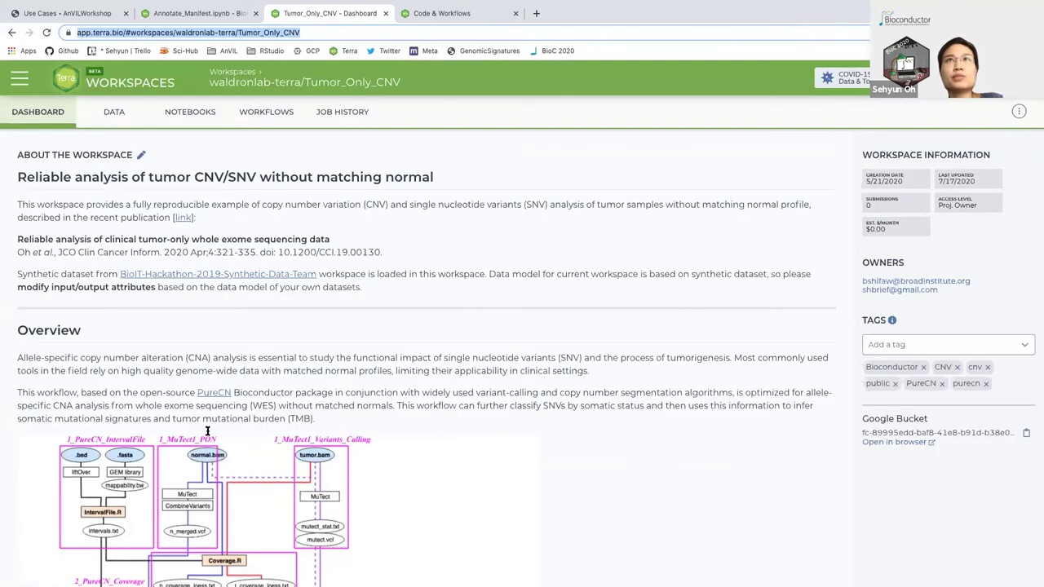
- Show the 100-row participant table in the DATA tab and open its column chooser
click(119, 113)
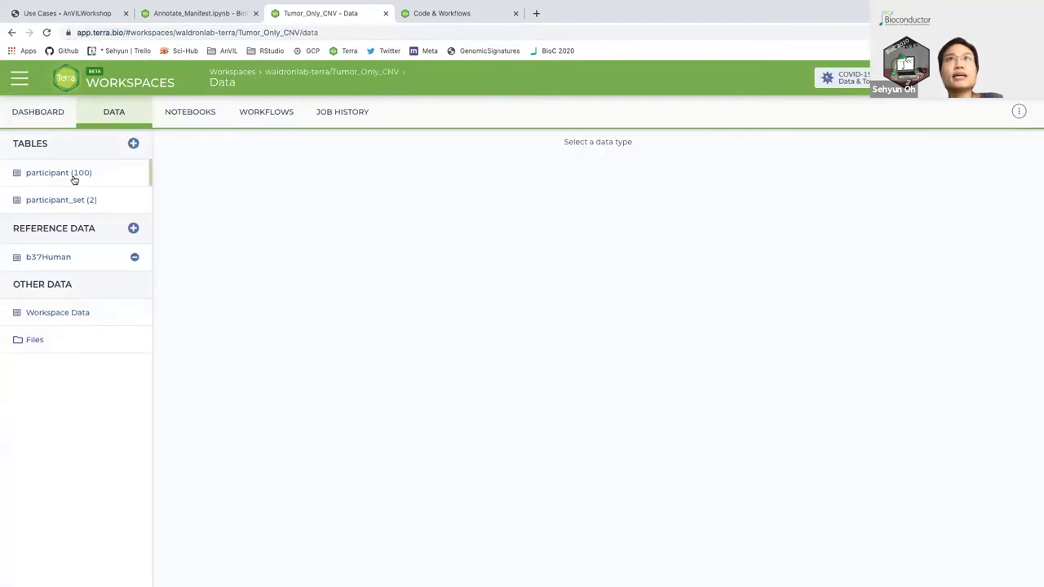
click(72, 179)
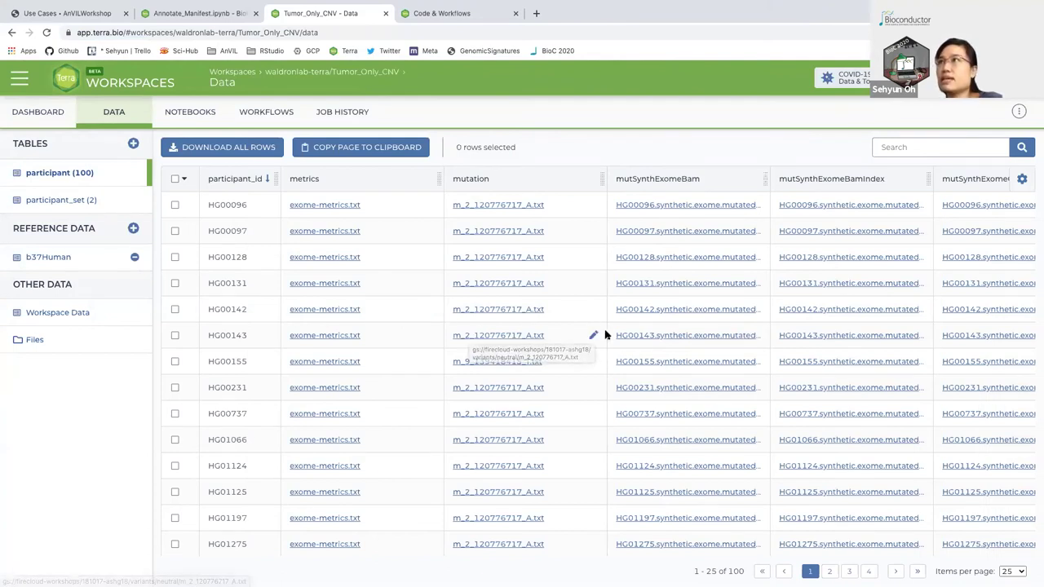
click(1023, 180)
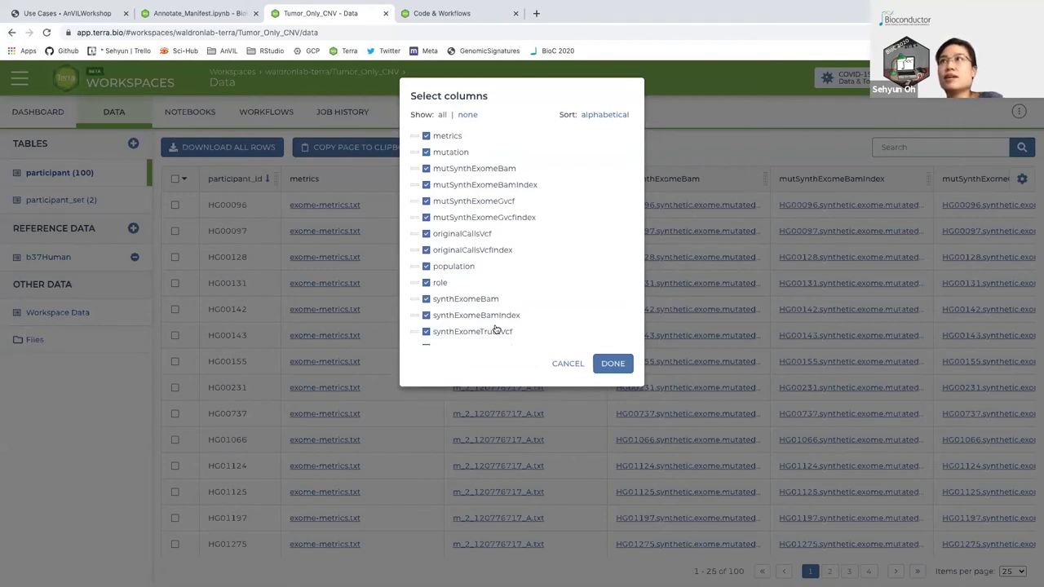
scroll(487, 329, down, 1)
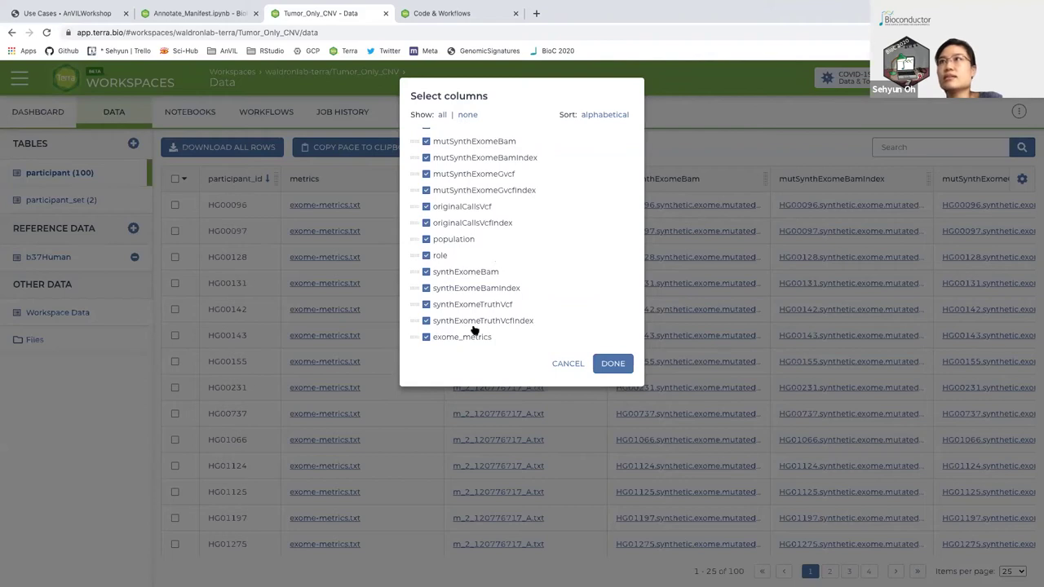
- Close the column chooser, start and cancel adding reference data, then open the b37Human reference table
click(569, 364)
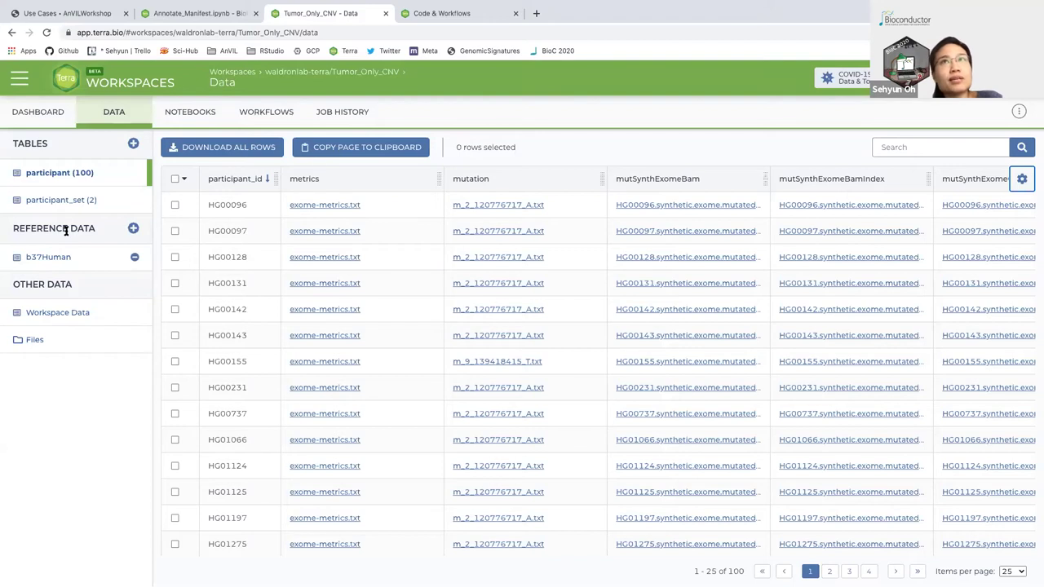
click(133, 228)
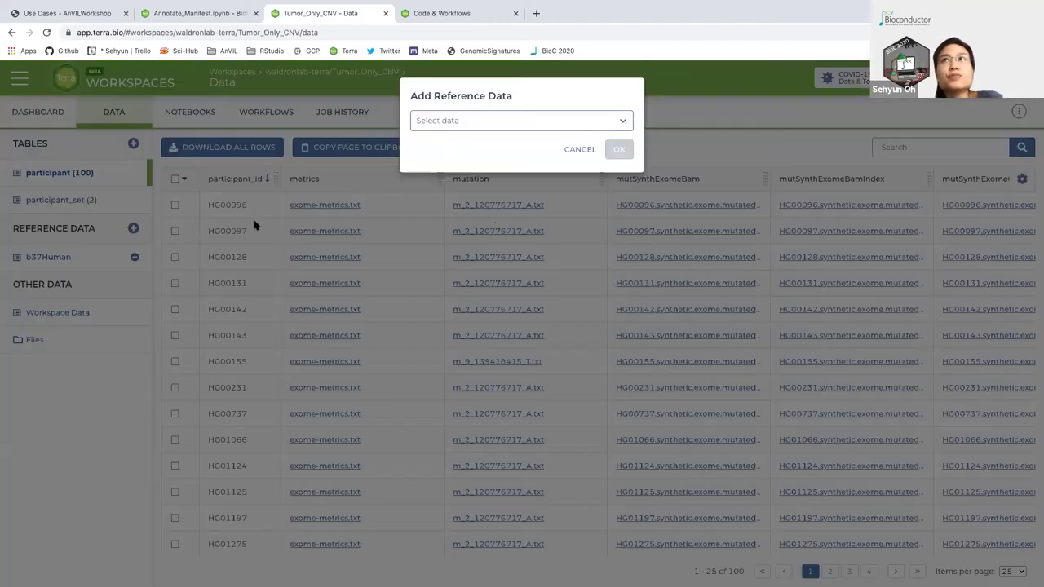
click(588, 123)
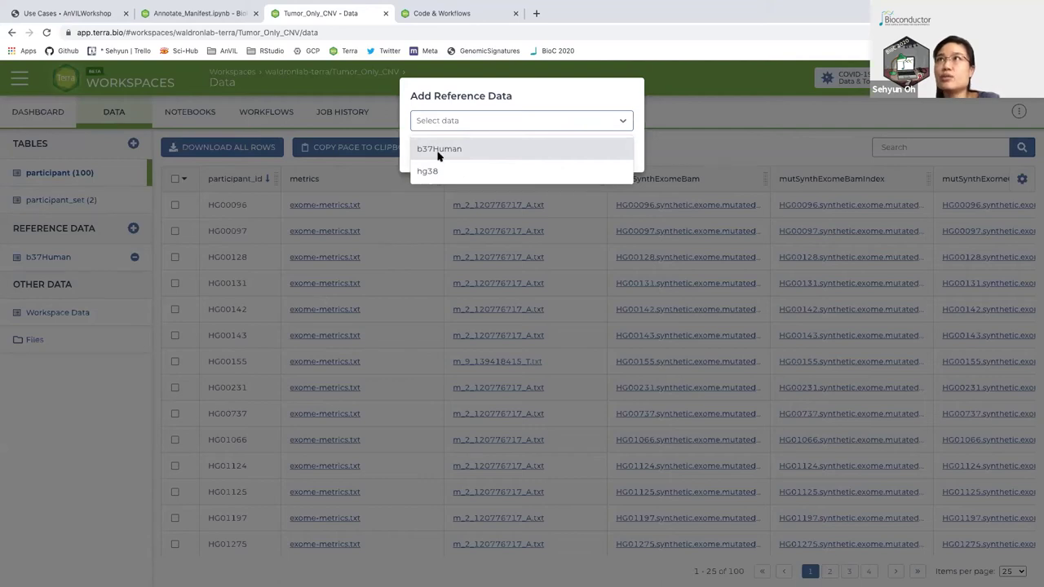
click(640, 98)
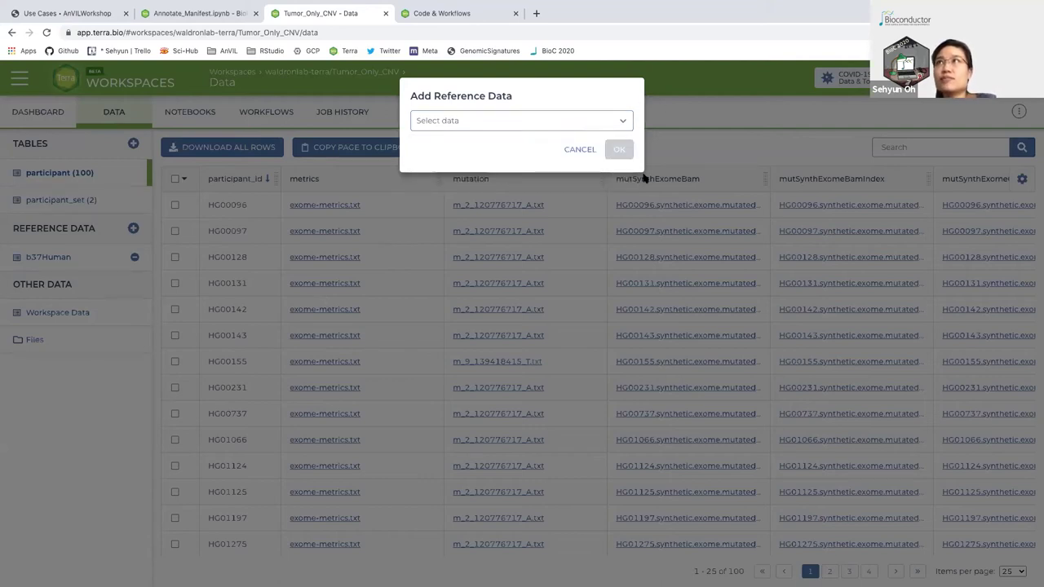
click(581, 152)
click(41, 257)
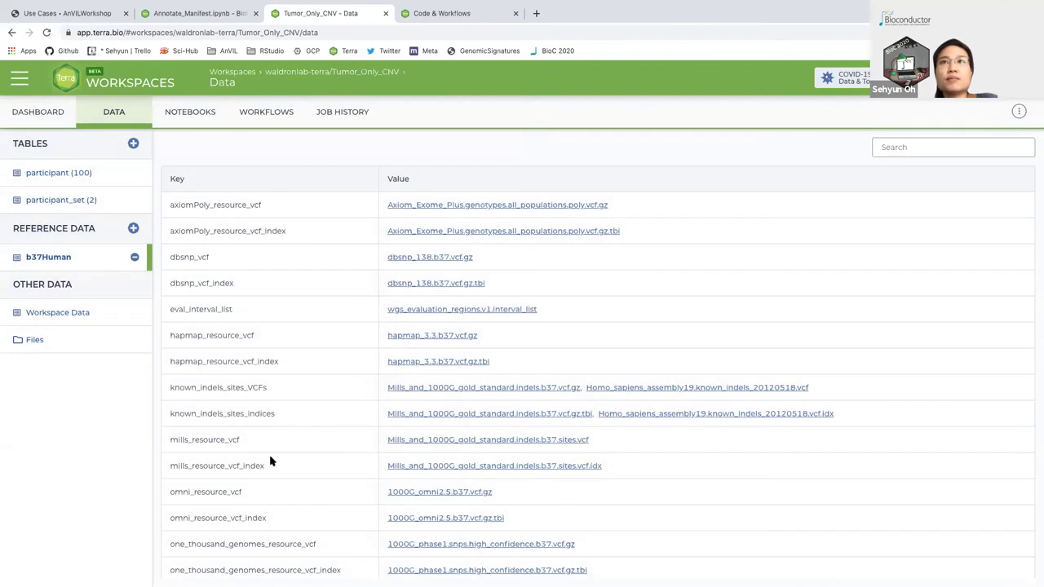
scroll(271, 465, down, 5)
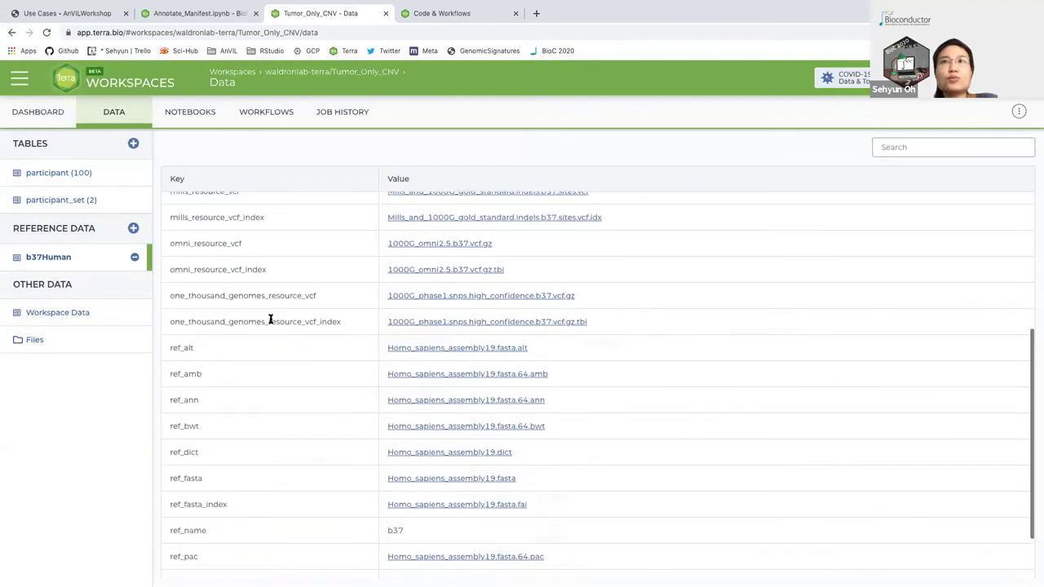
scroll(262, 474, down, 1)
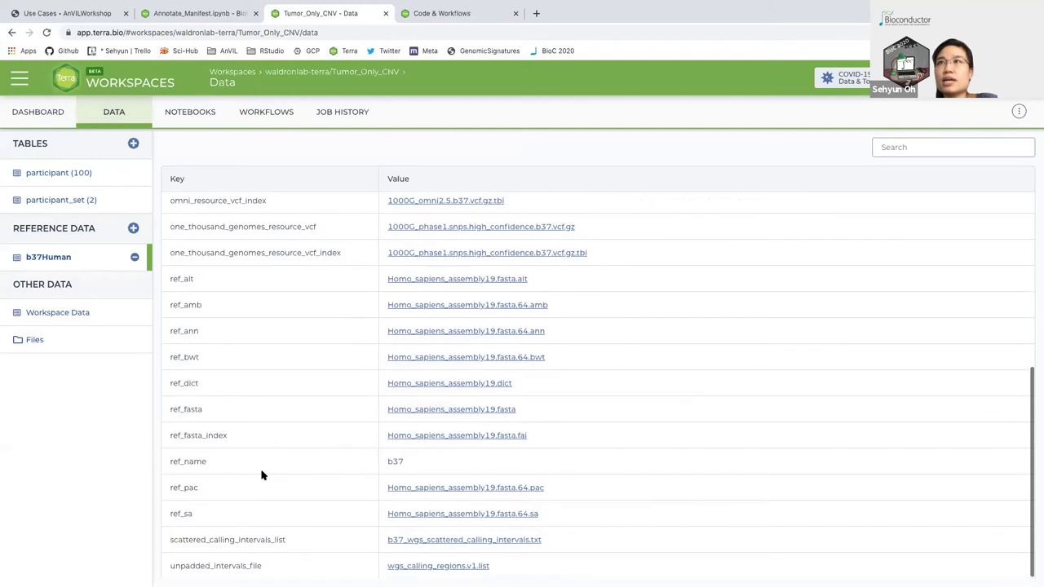
click(471, 282)
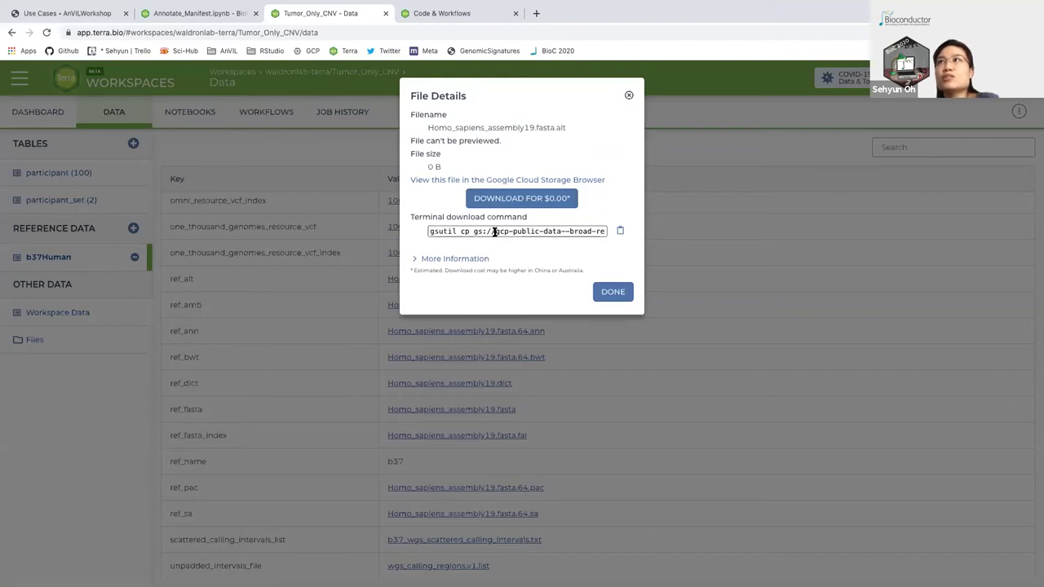
scroll(494, 232, right, 2)
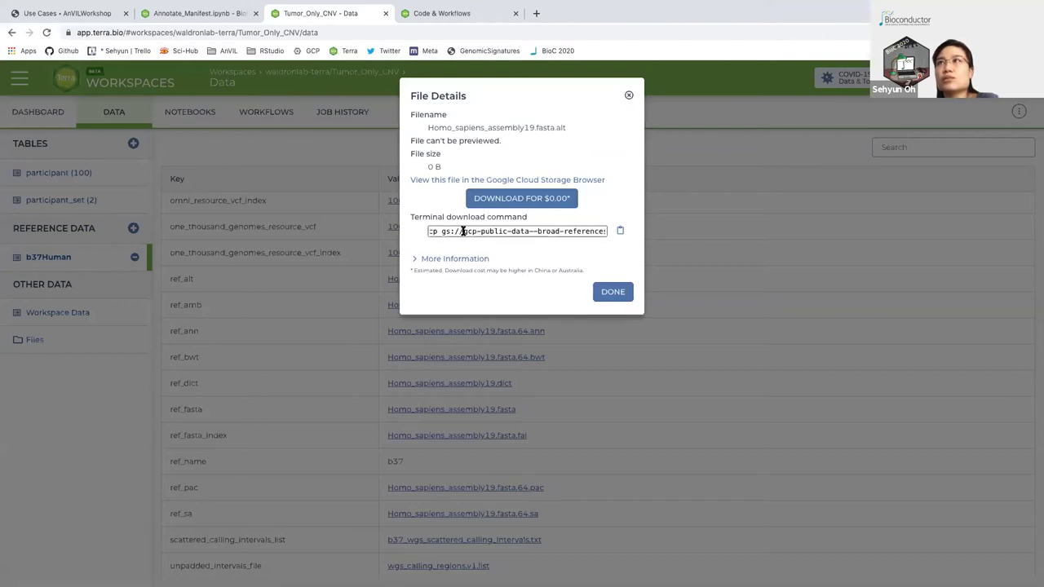
scroll(526, 234, right, 3)
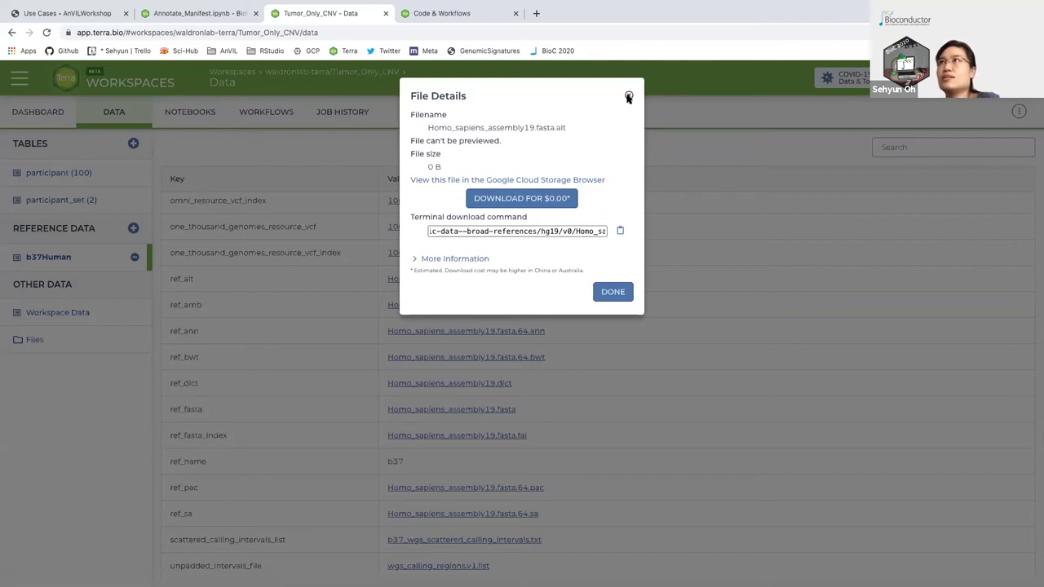
click(628, 97)
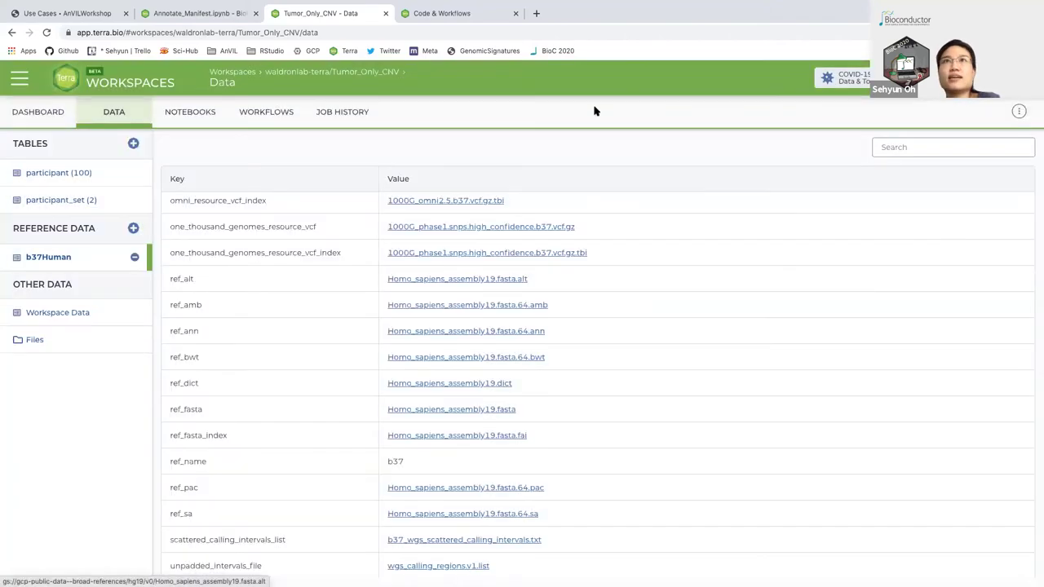
- Open the Workspace Data table and inspect, then close, the hg19_simpleRepeats.bed file details
click(72, 314)
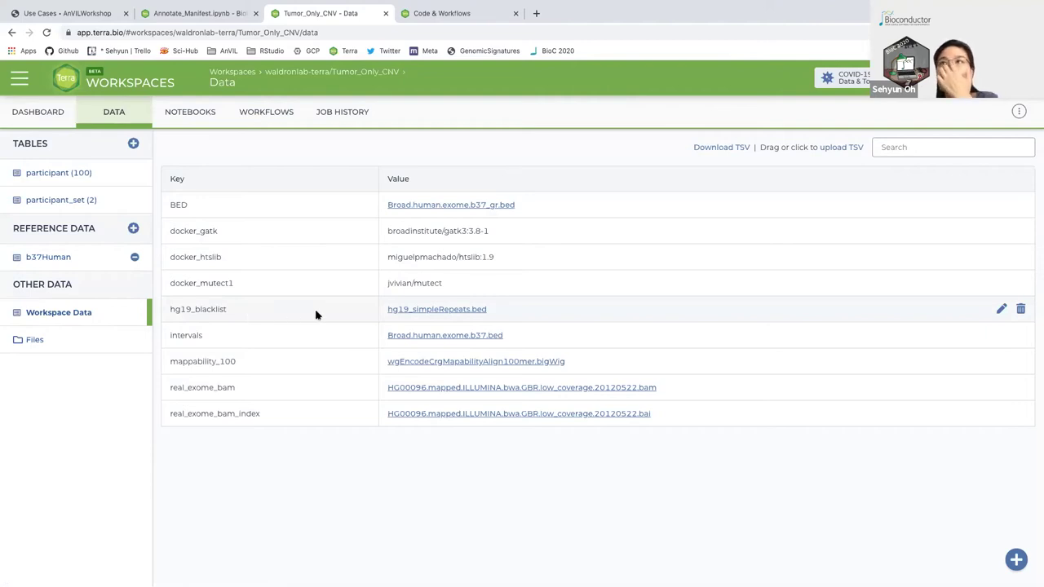
click(426, 311)
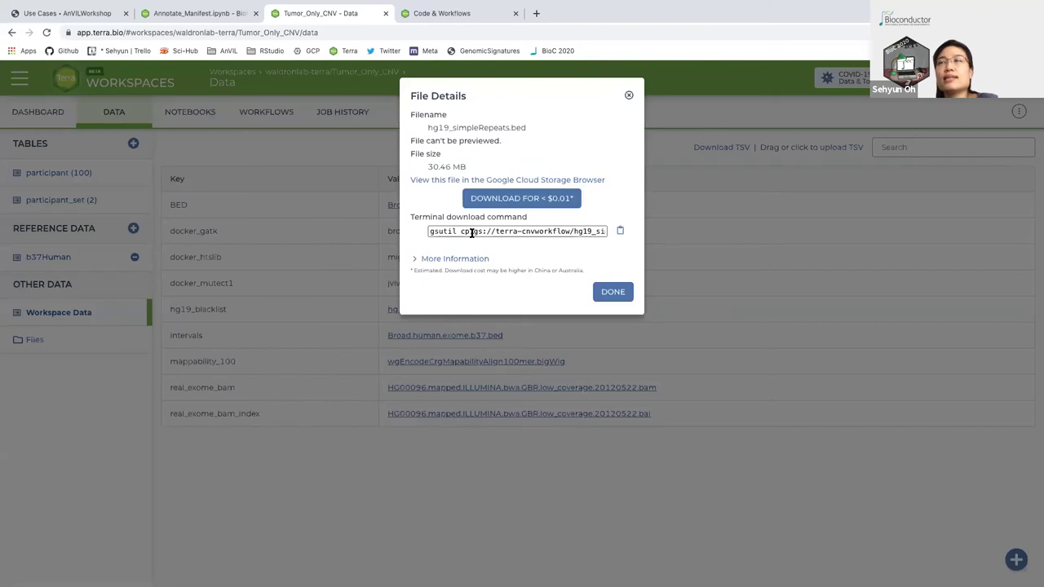
scroll(493, 231, right, 2)
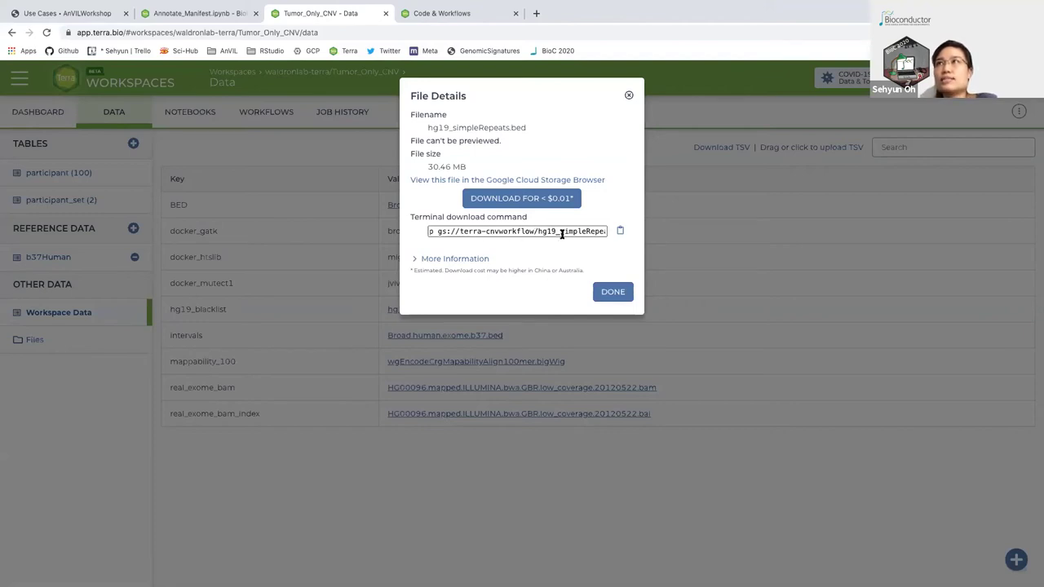
click(629, 97)
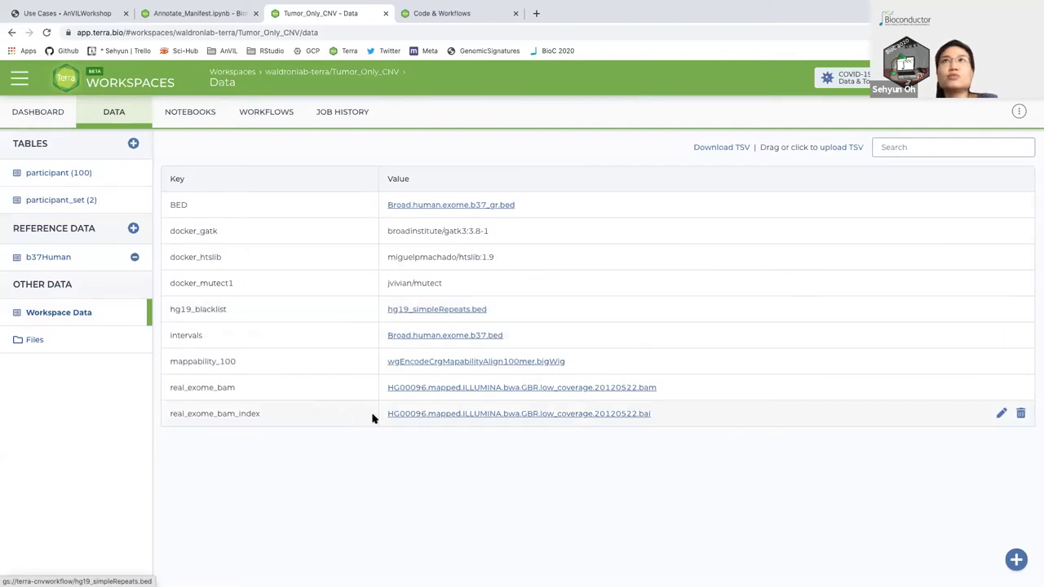
click(71, 14)
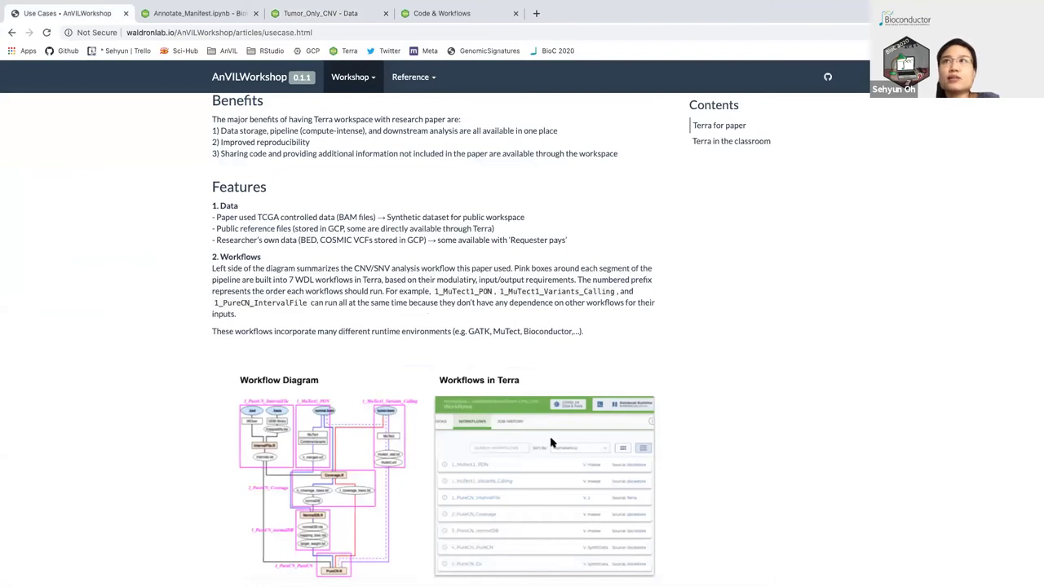
scroll(606, 452, down, 2)
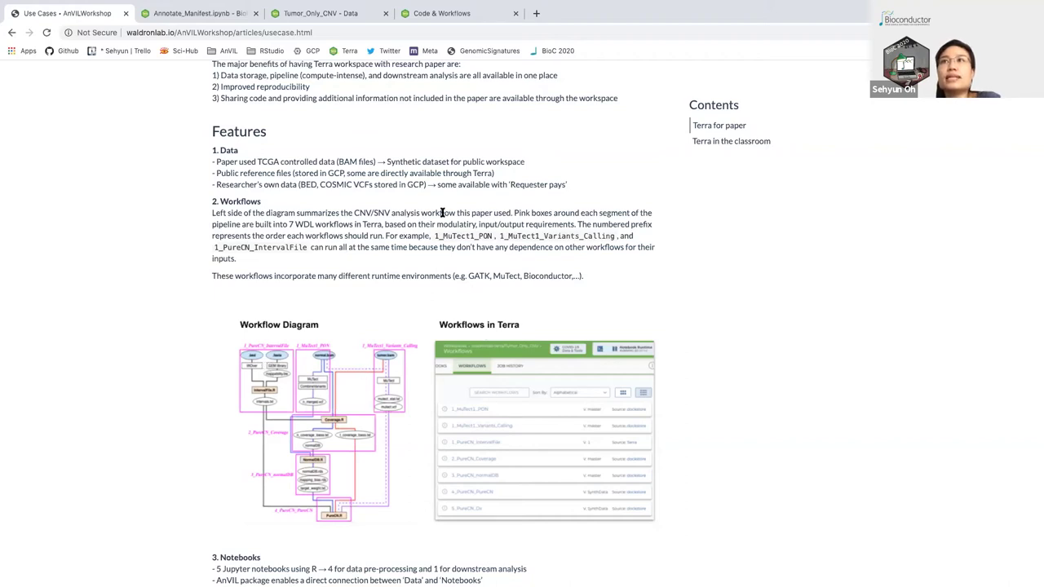
click(319, 14)
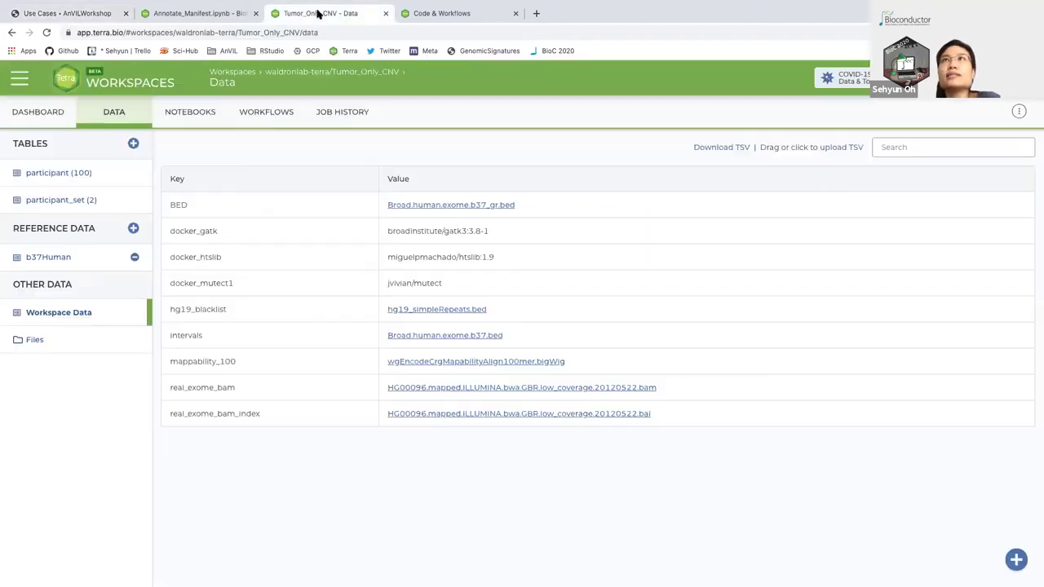
- From the Tumor_Only_CNV dashboard, go to WORKFLOWS and open 1_MuTect1_PON
click(367, 73)
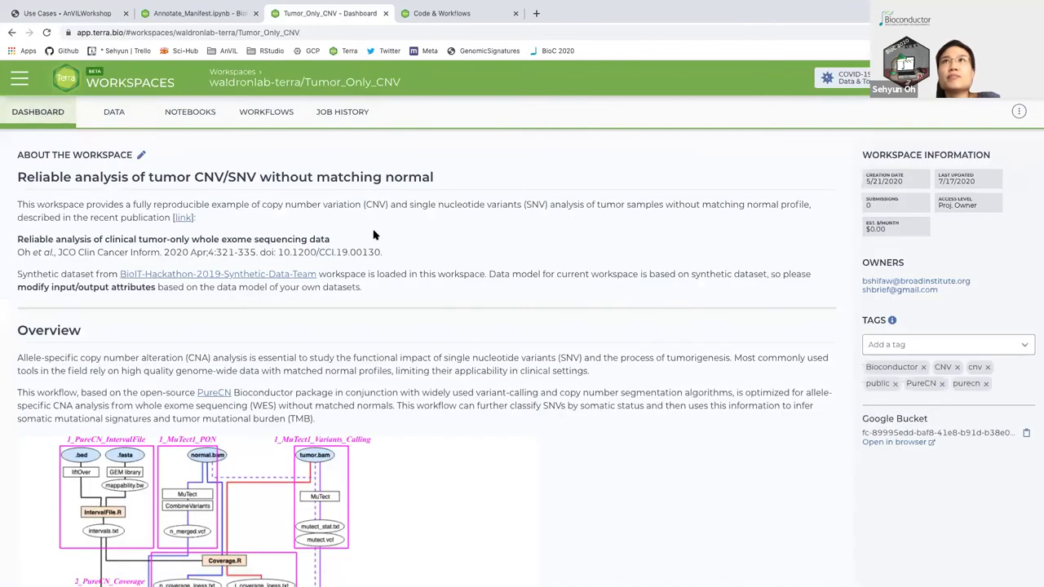
click(258, 112)
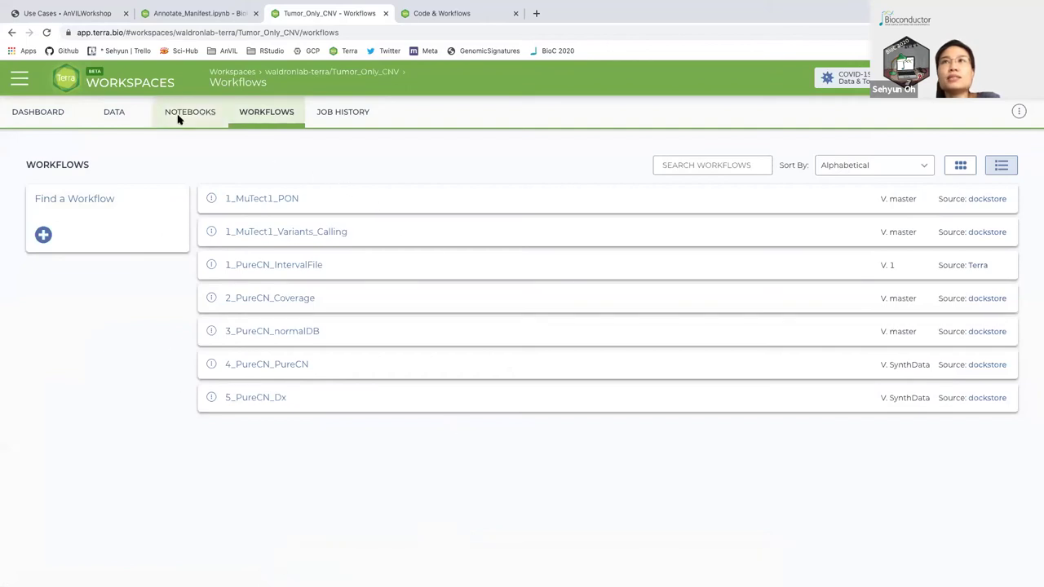
click(274, 199)
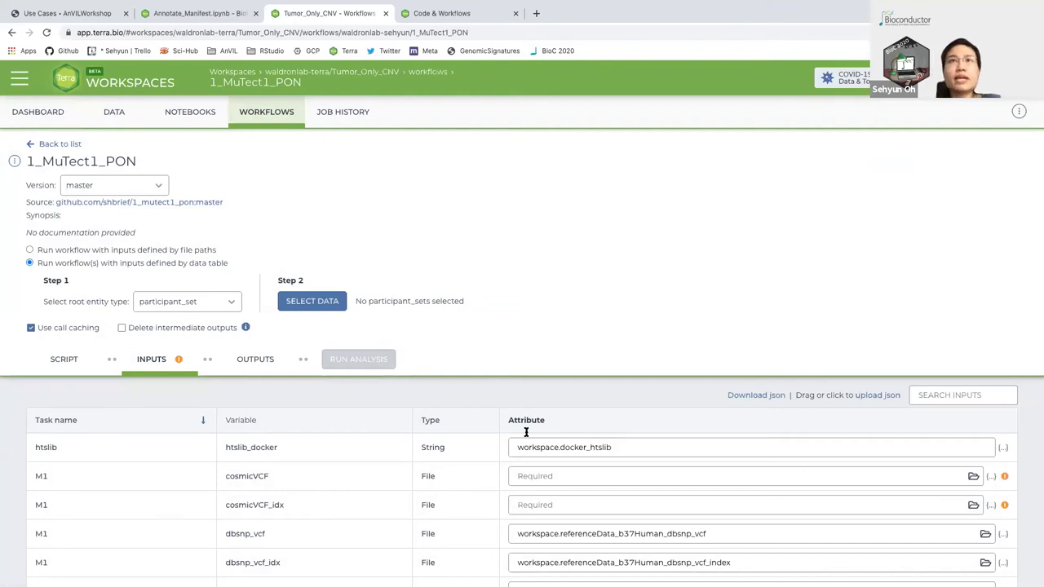
click(65, 360)
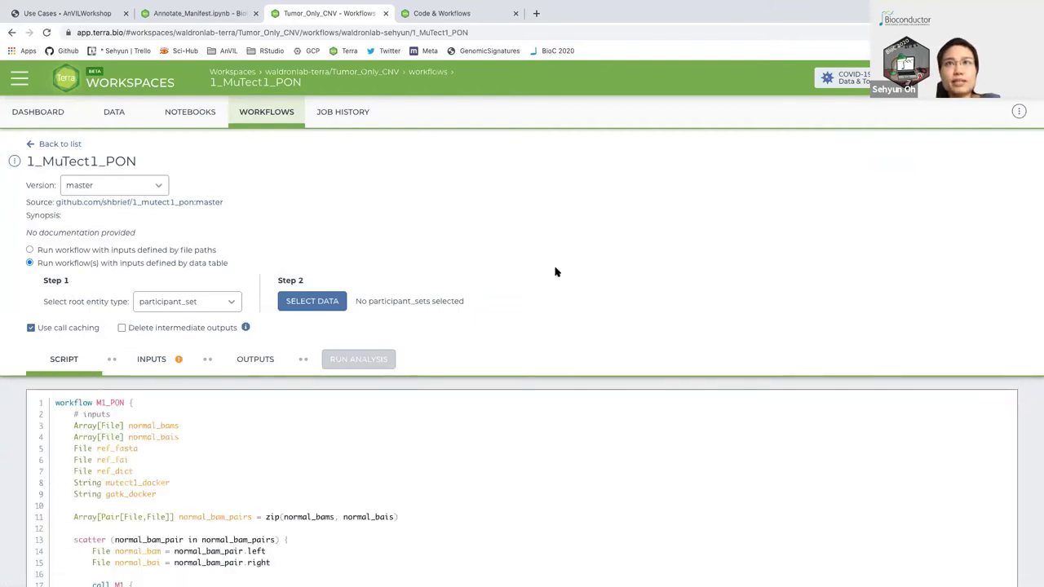
scroll(489, 351, down, 1)
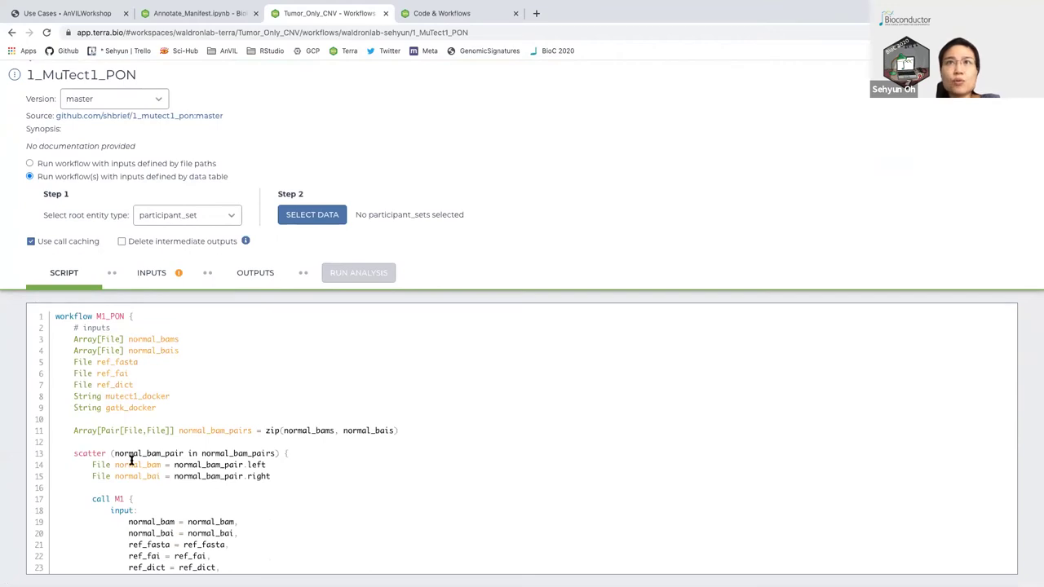
scroll(147, 477, down, 1)
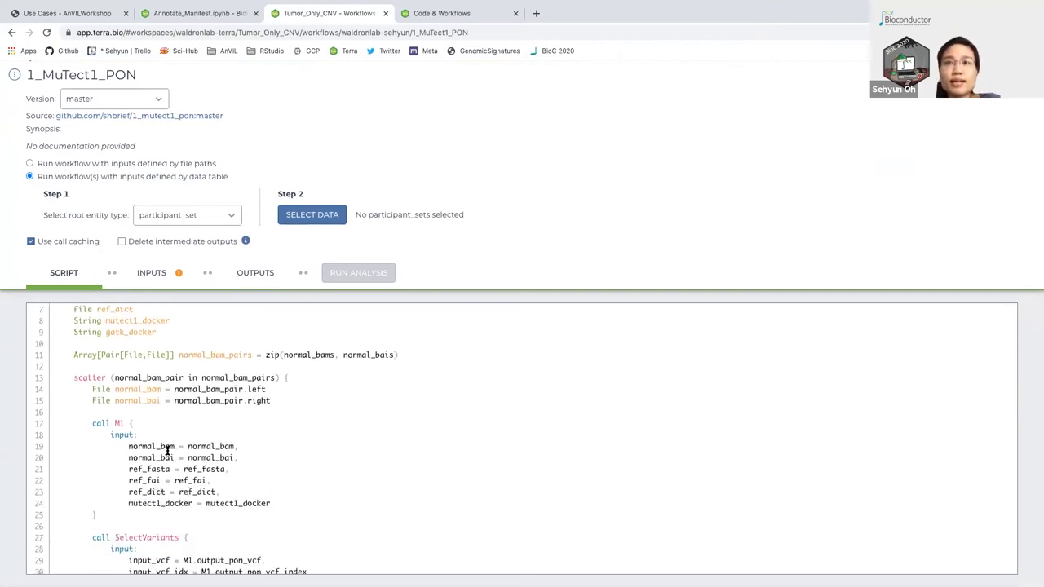
scroll(149, 438, down, 2)
scroll(136, 462, down, 7)
scroll(136, 461, down, 2)
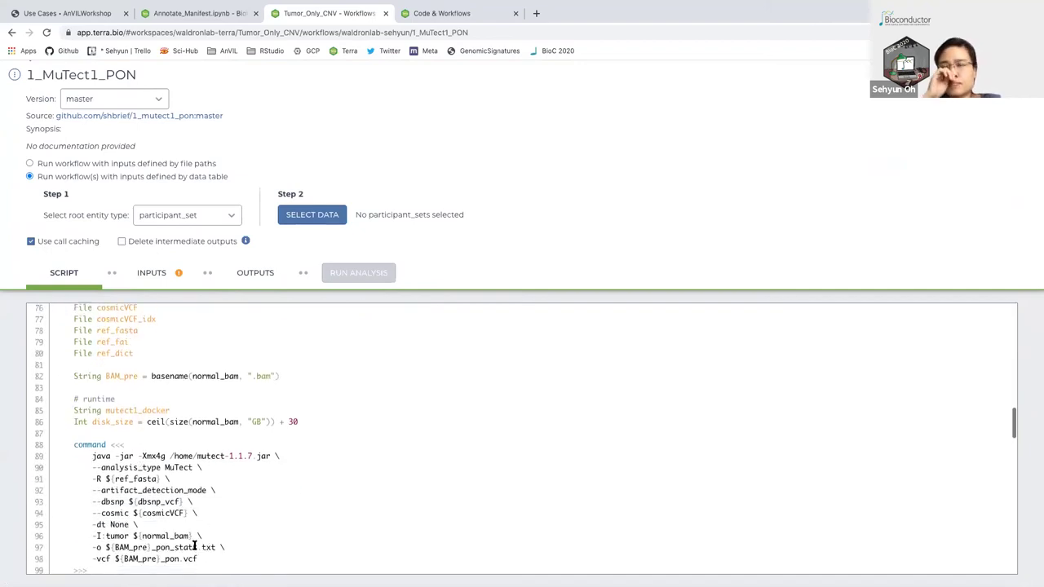
scroll(262, 522, down, 6)
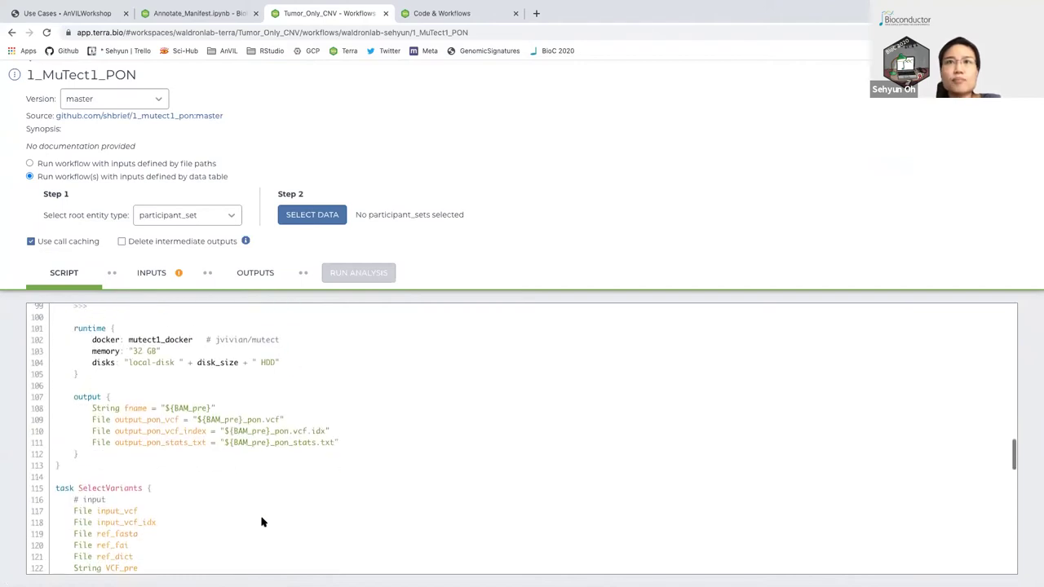
- Switch the 1_MuTect1_PON page to its INPUTS table with the Required cosmicVCF fields
scroll(262, 522, down, 4)
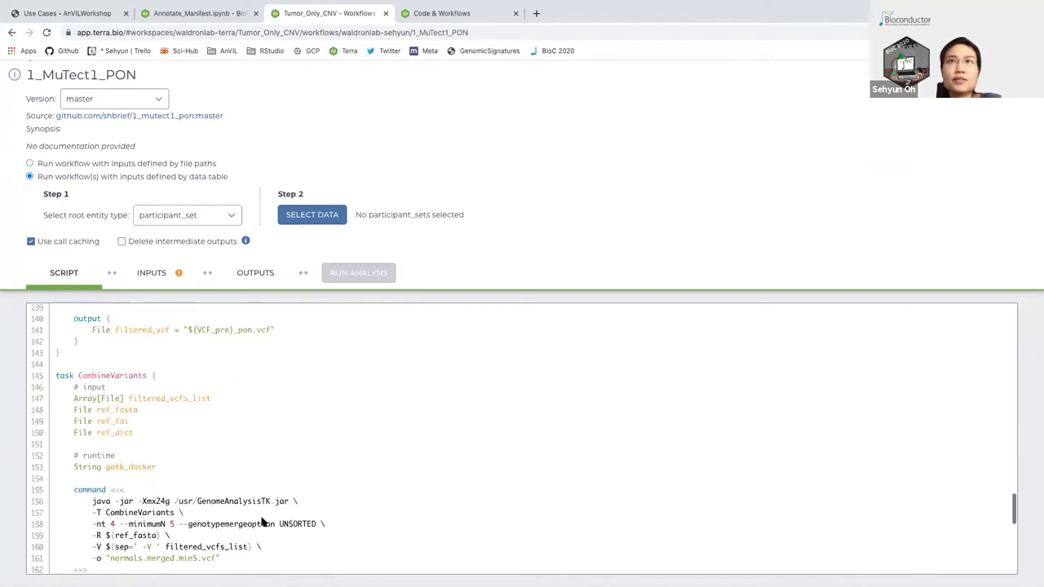
click(150, 273)
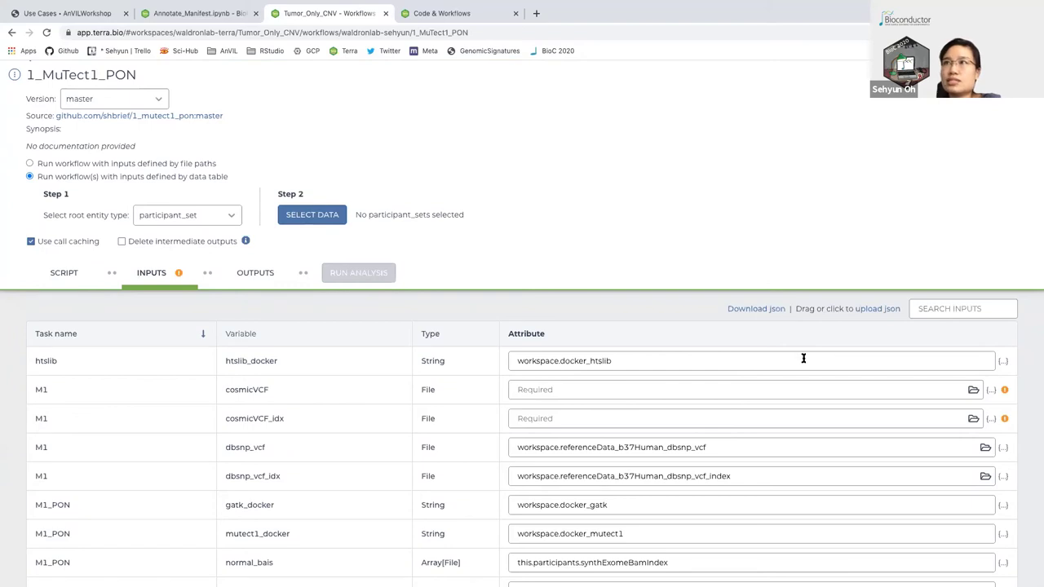
scroll(489, 571, down, 3)
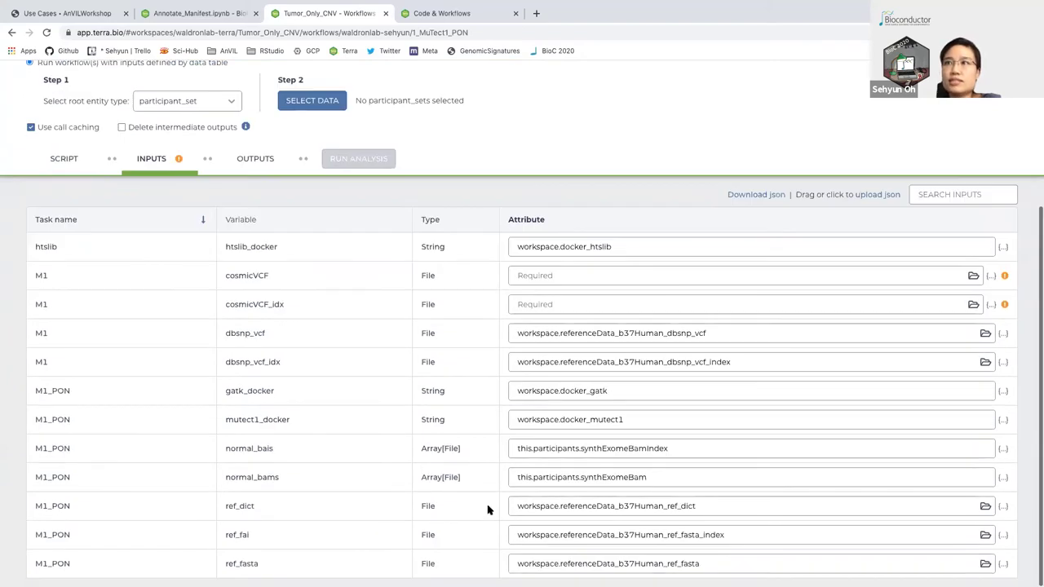
scroll(490, 571, up, 3)
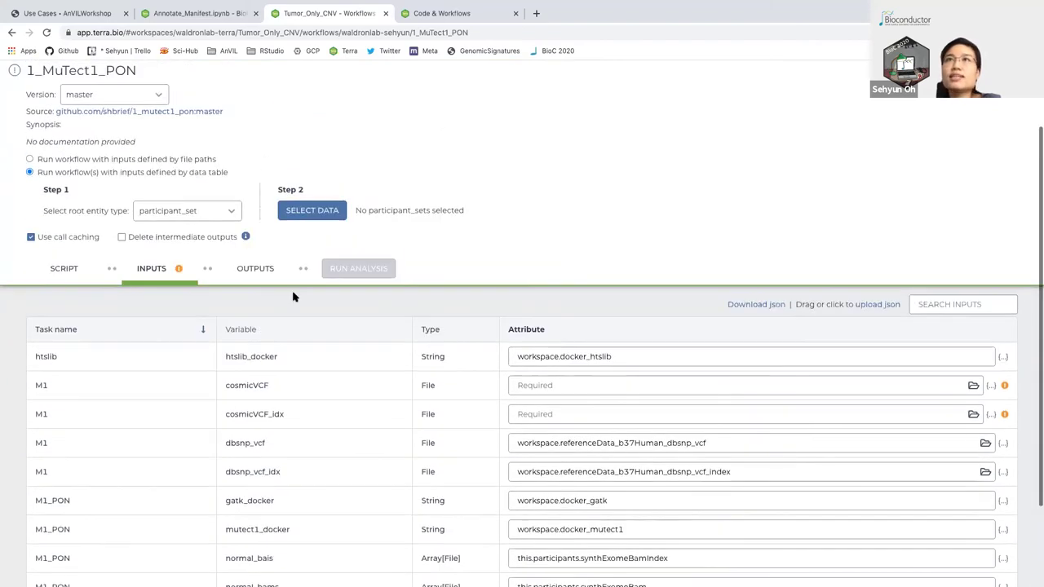
- Review the OUTPUTS table, highlighting the this.filtered_vcf and combined_vcf attribute values
click(246, 269)
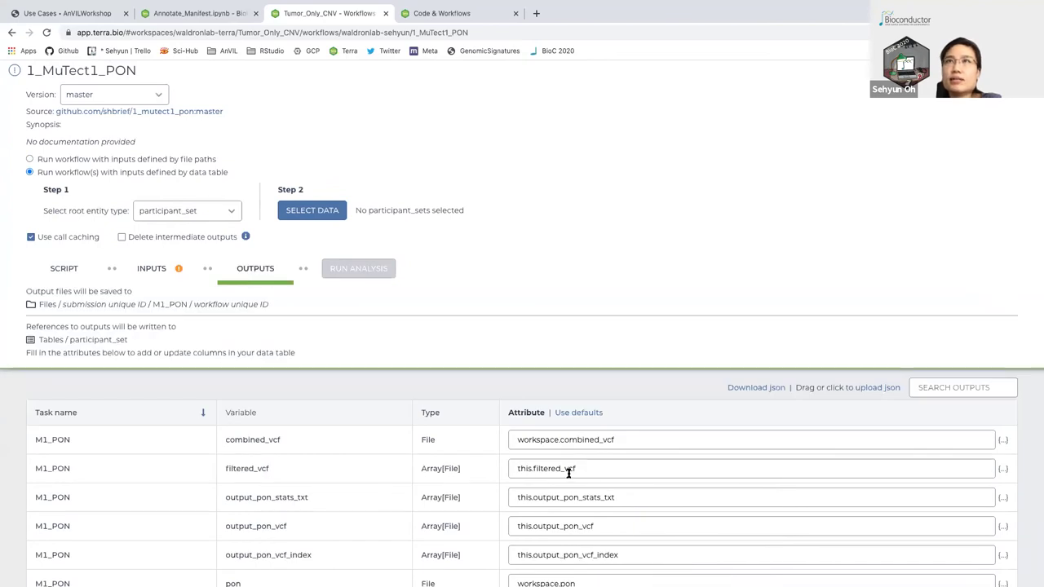
scroll(452, 255, up, 2)
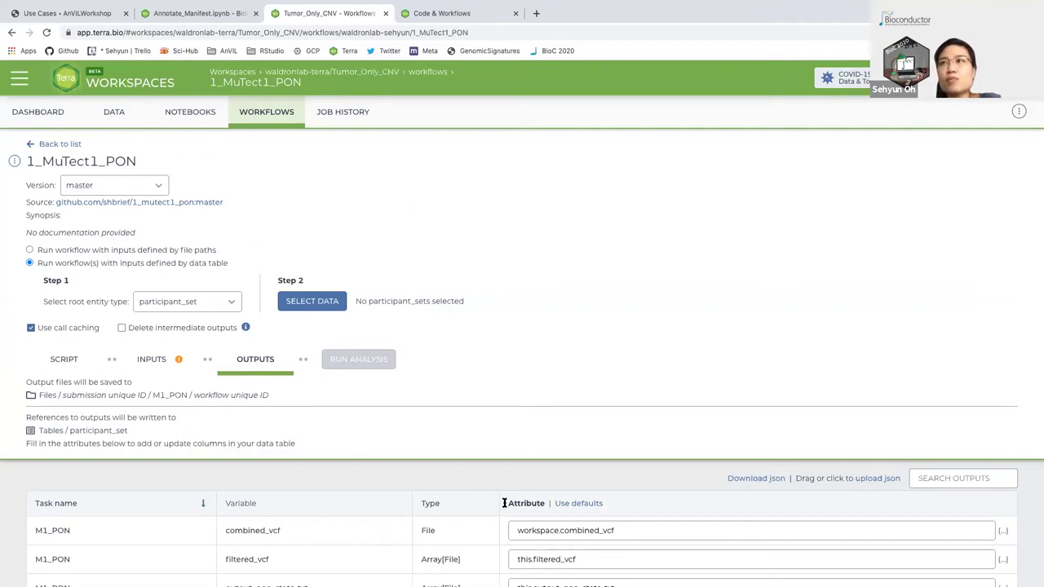
scroll(506, 500, down, 3)
double_click(535, 430)
drag(560, 400, 499, 401)
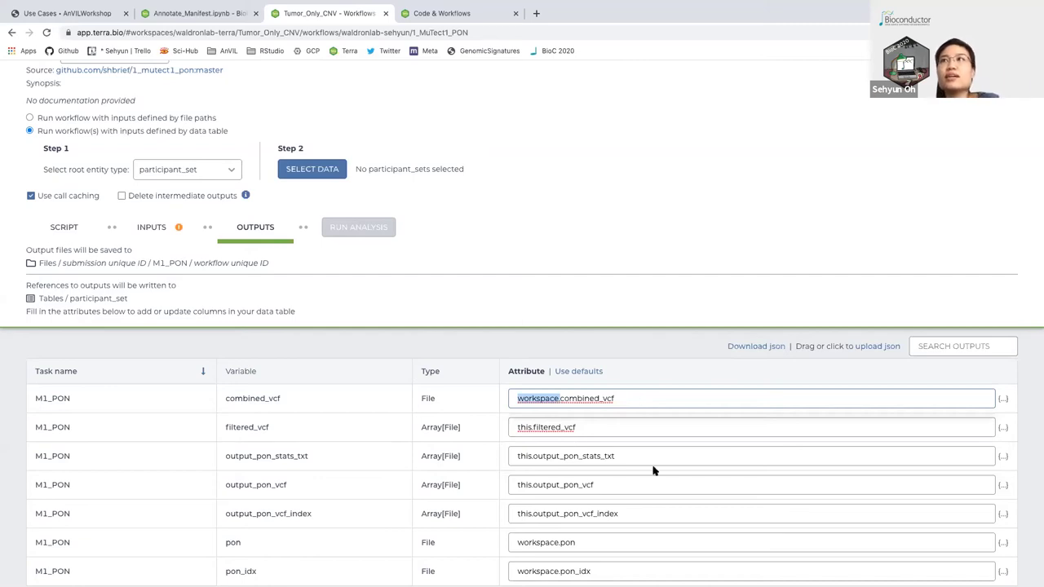
- Check the empty JOB HISTORY, then return to the list of seven workflows
scroll(652, 470, up, 3)
click(362, 352)
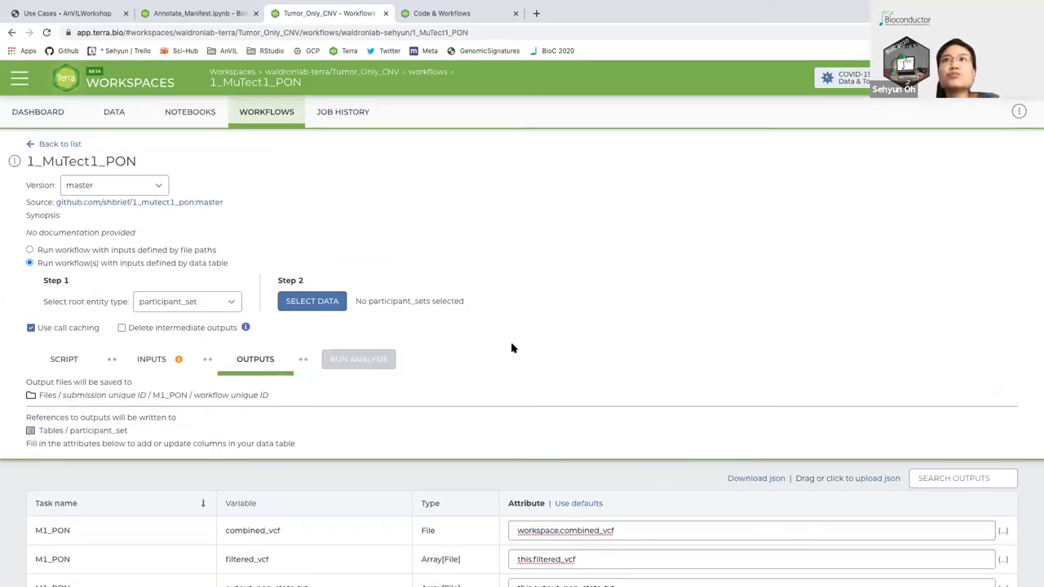
click(358, 111)
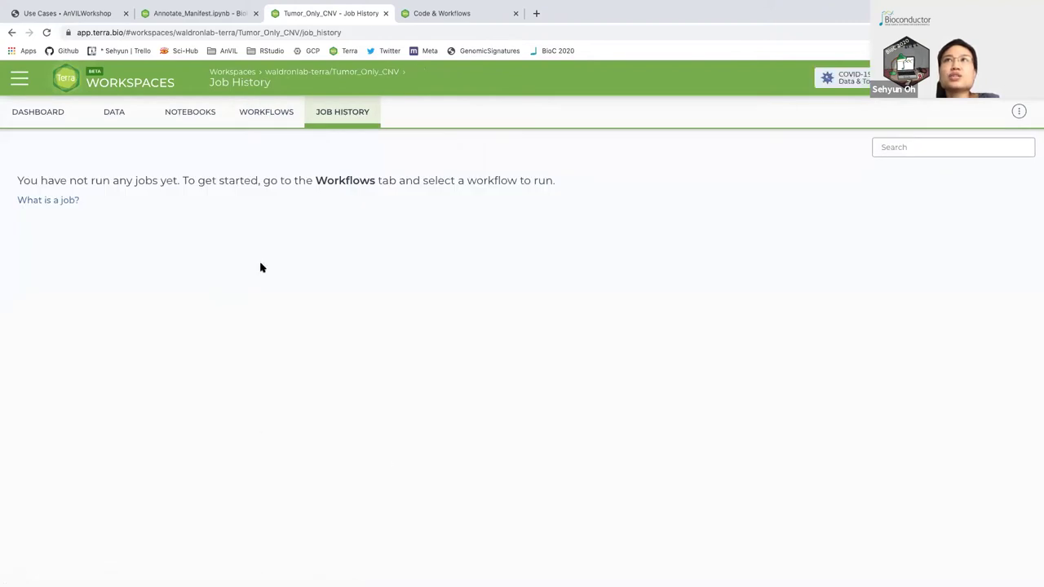
click(270, 112)
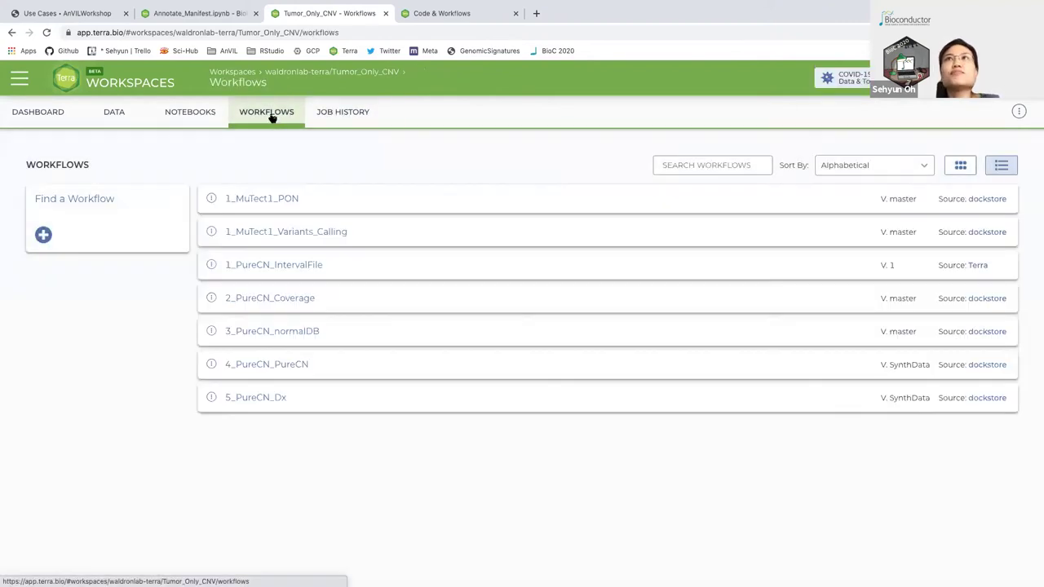
- Return to the Use Cases article and scroll to its 'Terra in the classroom' section
click(77, 13)
scroll(469, 465, down, 4)
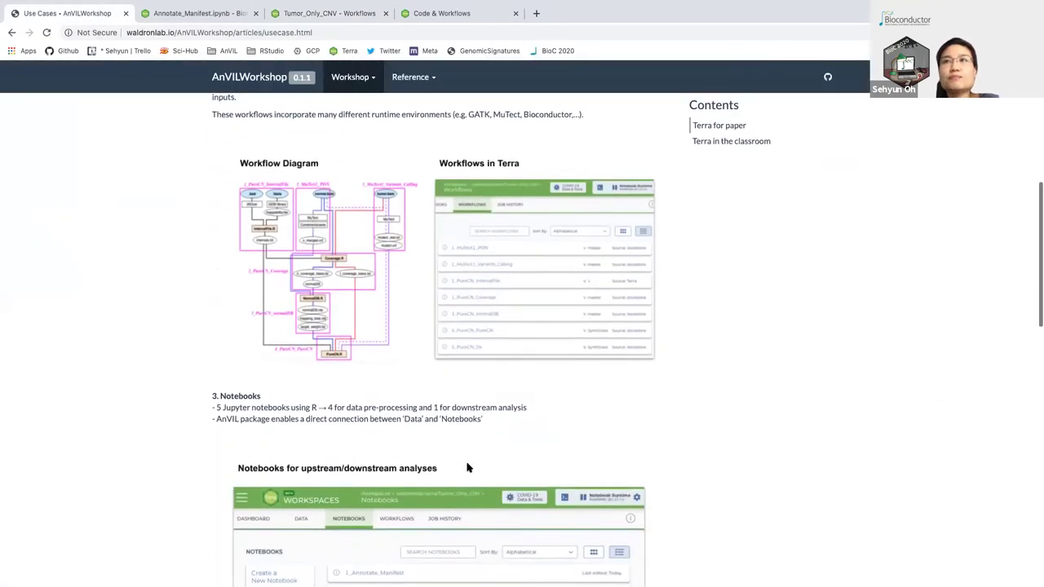
scroll(467, 467, down, 3)
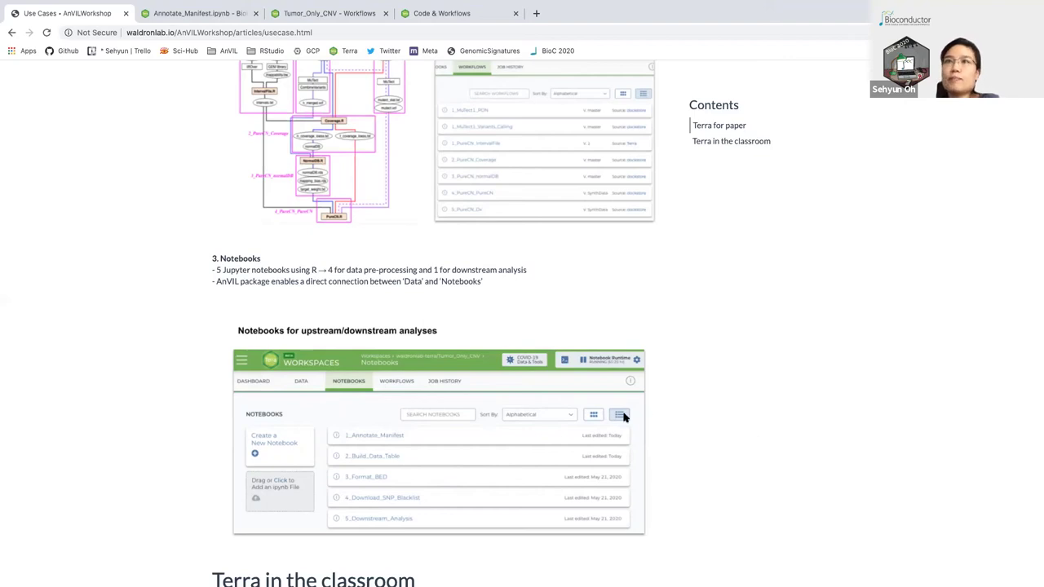
scroll(625, 416, down, 5)
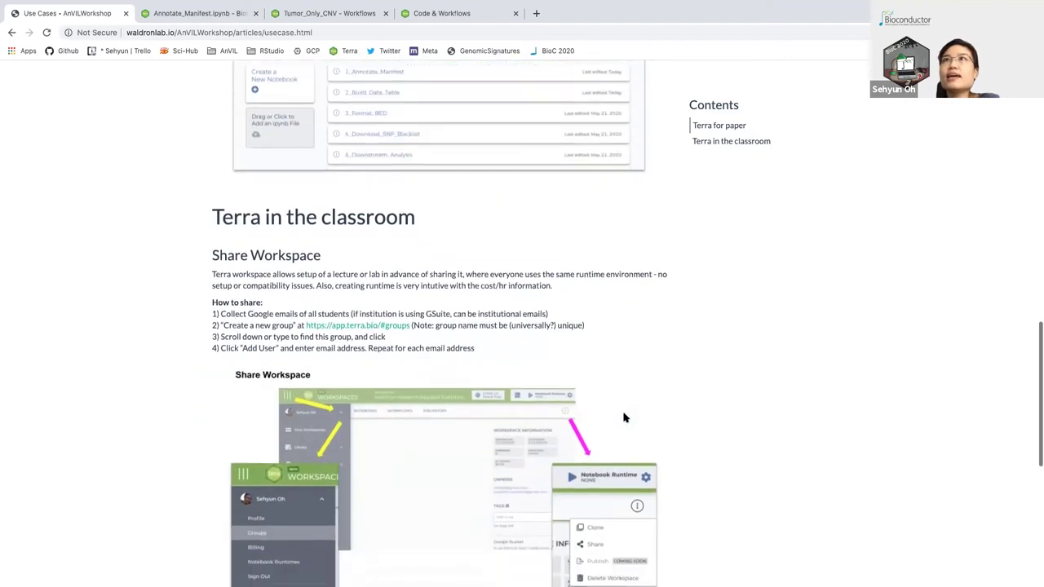
scroll(624, 417, down, 2)
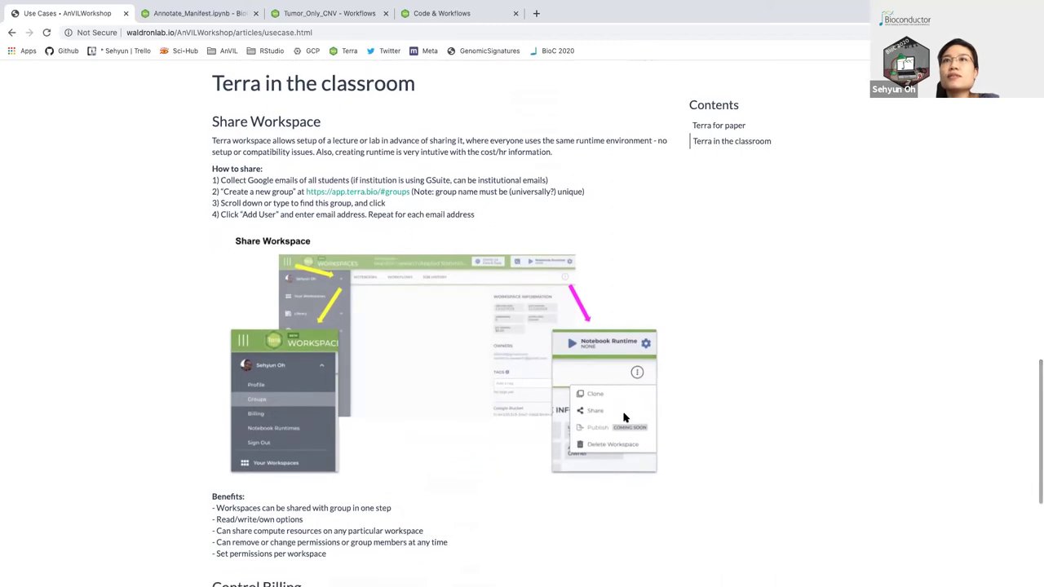
scroll(624, 417, up, 1)
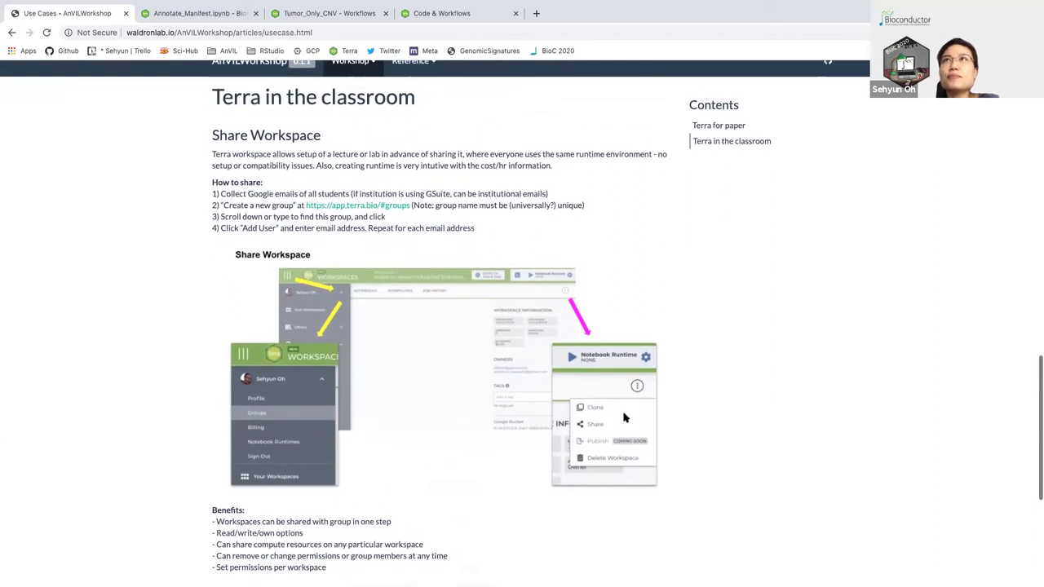
scroll(624, 416, down, 1)
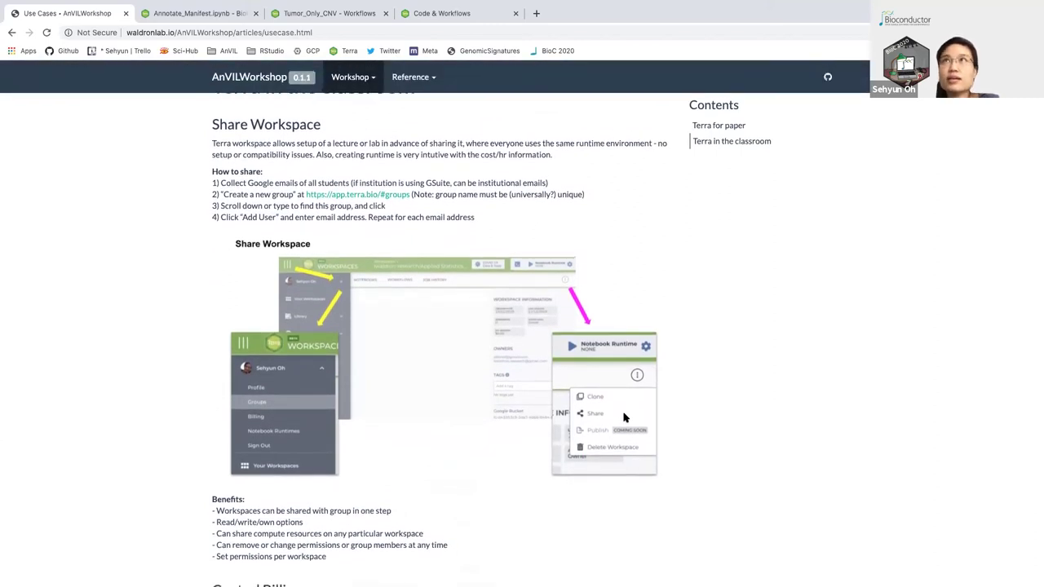
scroll(664, 434, up, 1)
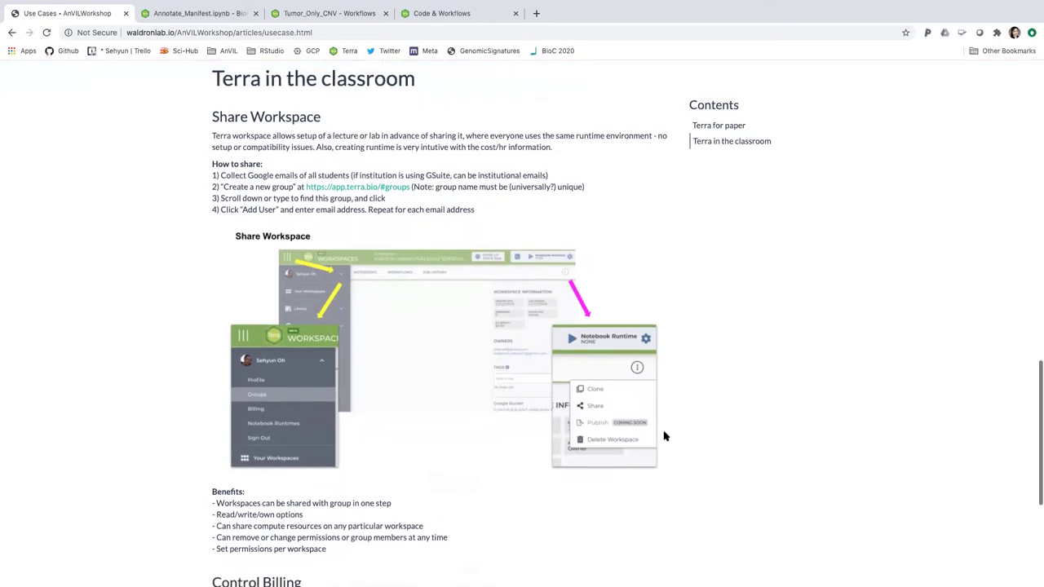
scroll(664, 436, down, 1)
mouse_move(522, 583)
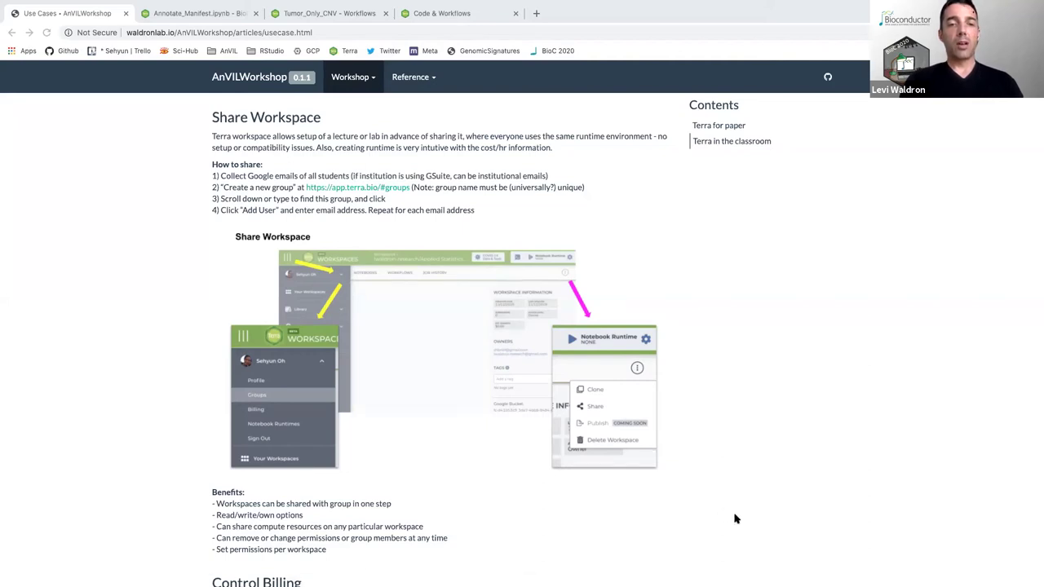
- Scroll the Use Cases page from the billing notes back up to 'Terra for paper'
scroll(734, 519, down, 1)
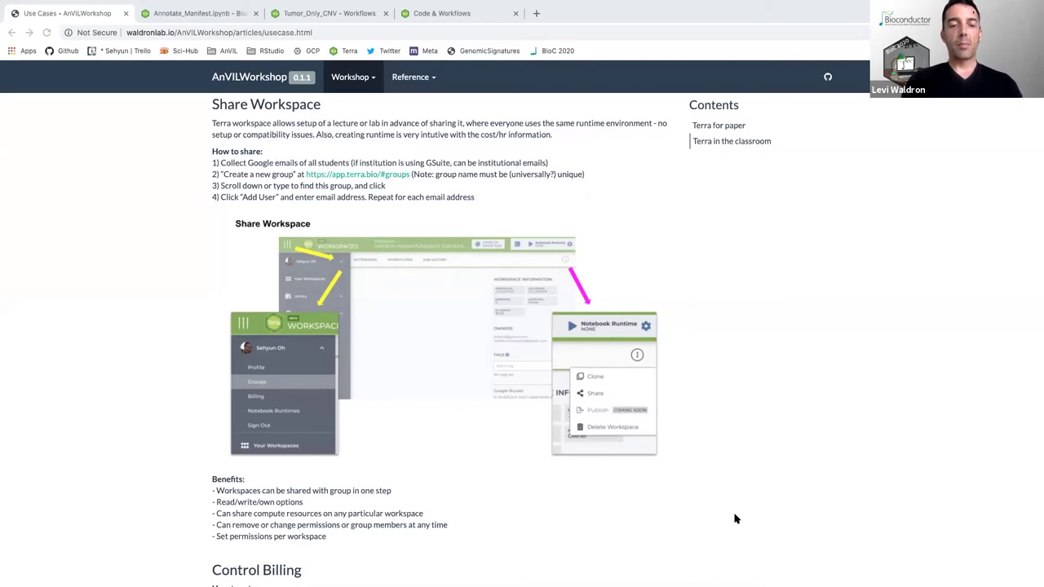
scroll(734, 519, down, 5)
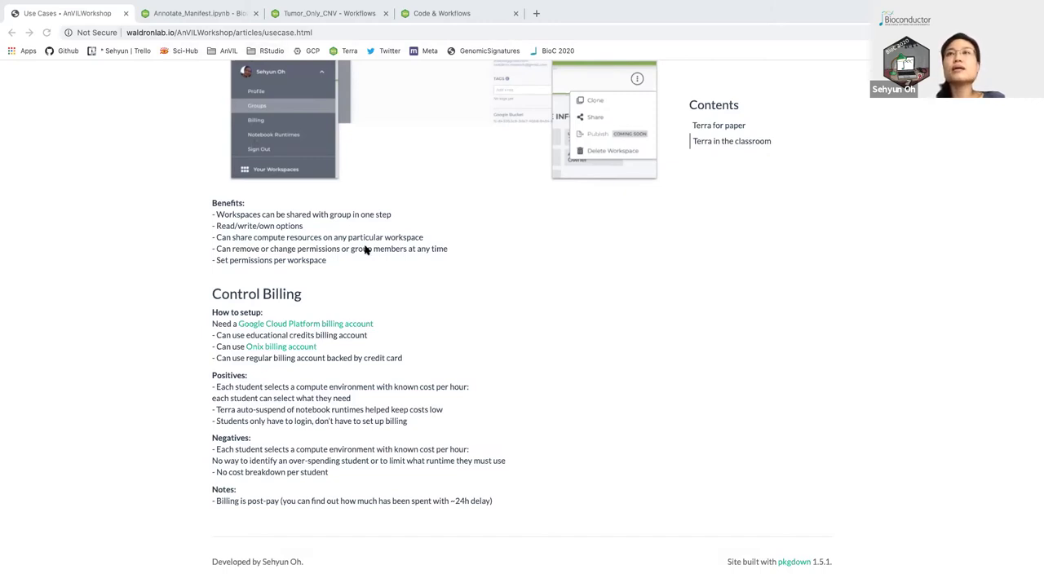
scroll(519, 361, up, 20)
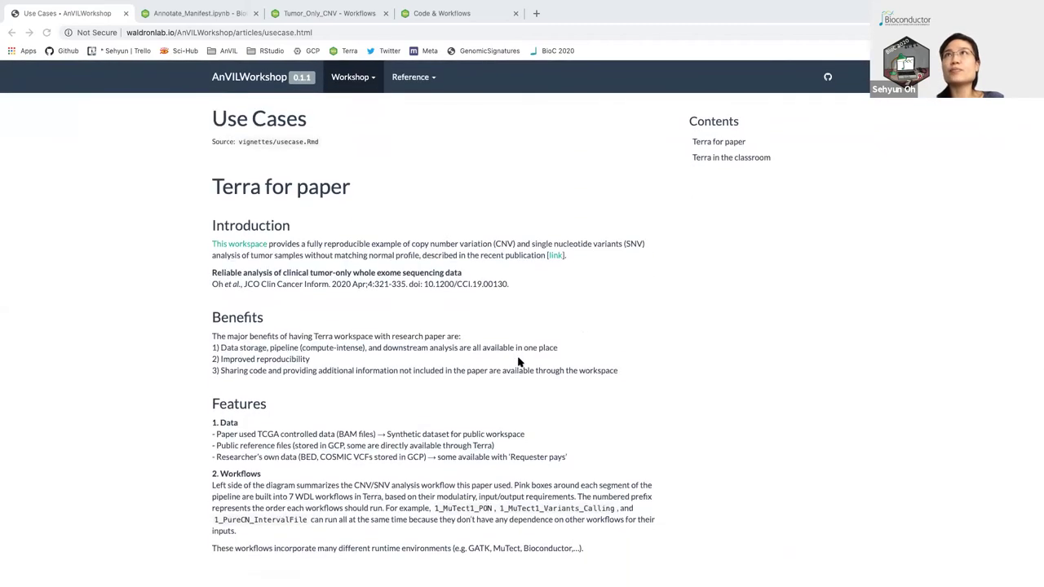
- View the AnVIL vignette from the Reference menu, then go back and open the Terra User Guide
click(414, 80)
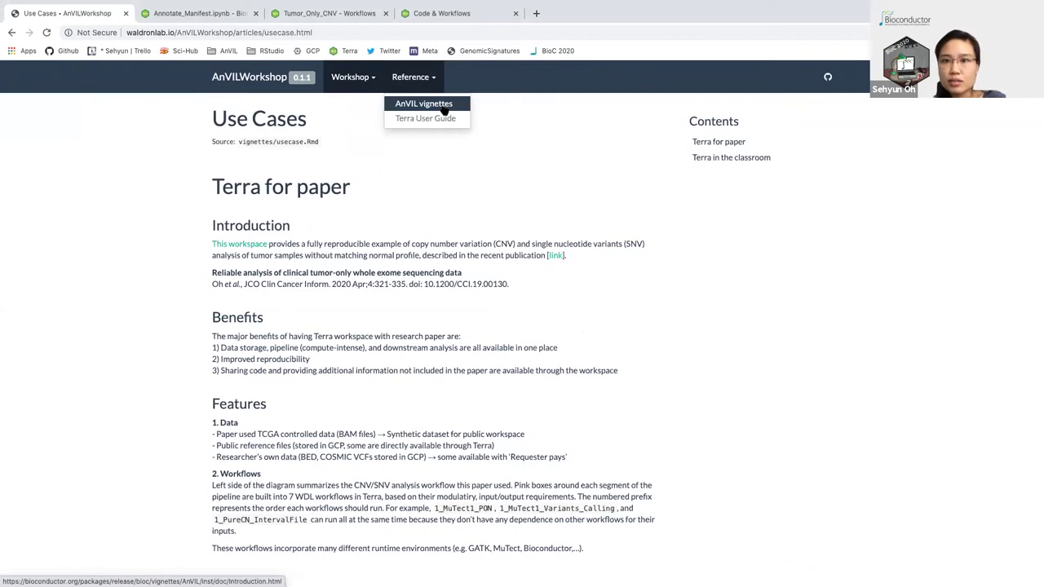
click(444, 109)
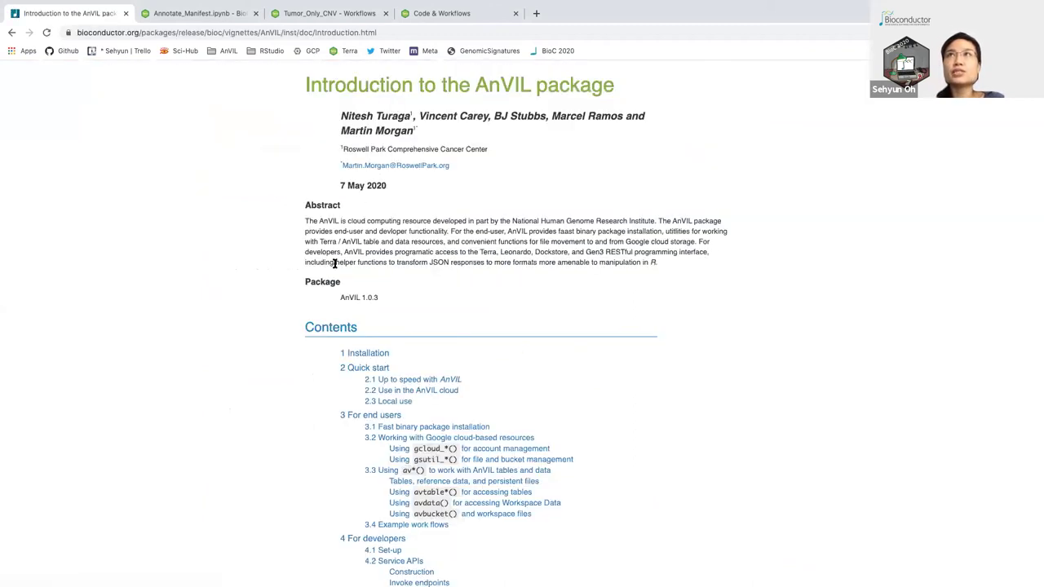
click(13, 33)
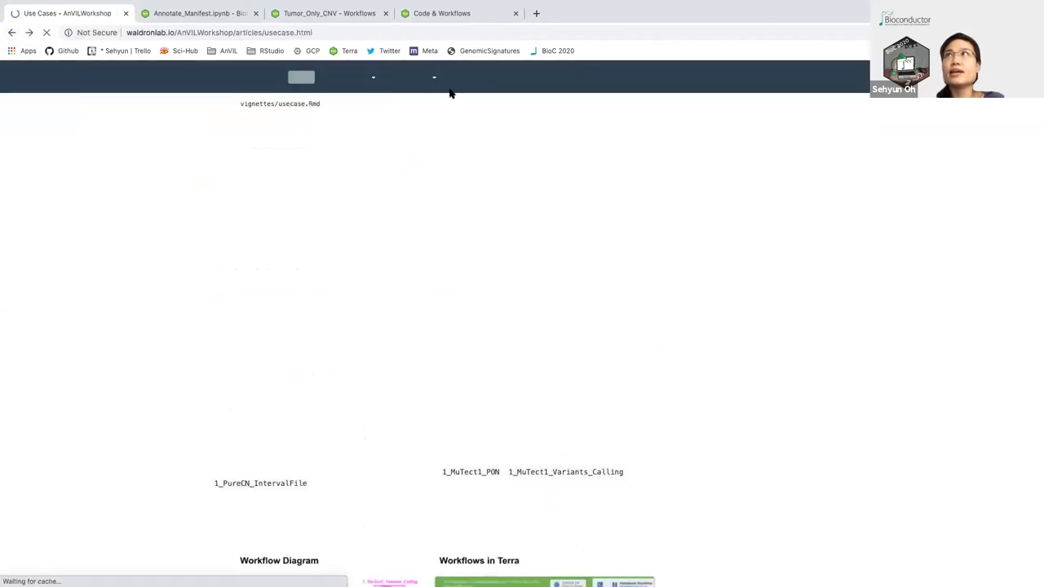
click(436, 77)
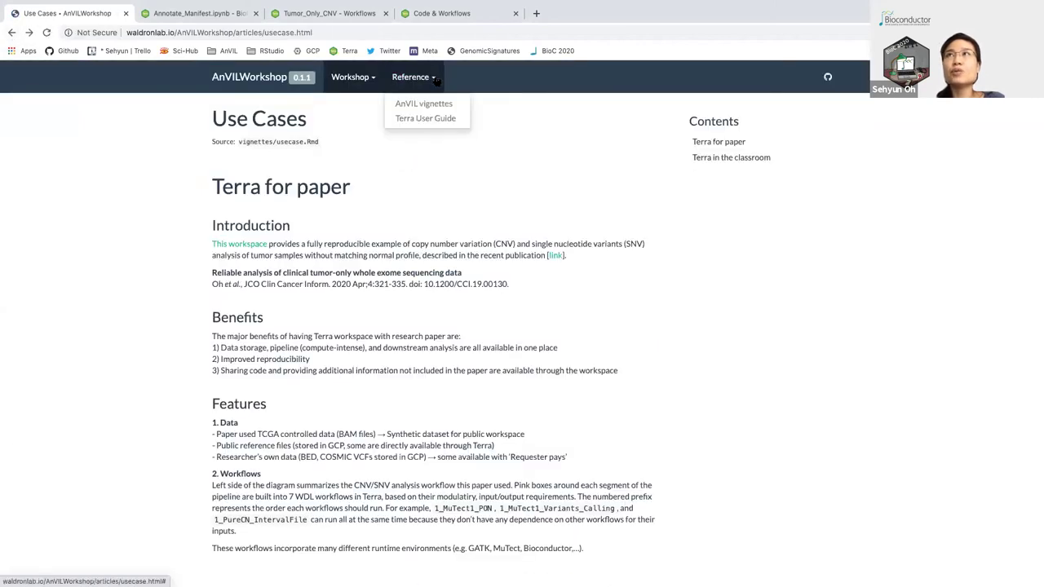
click(441, 121)
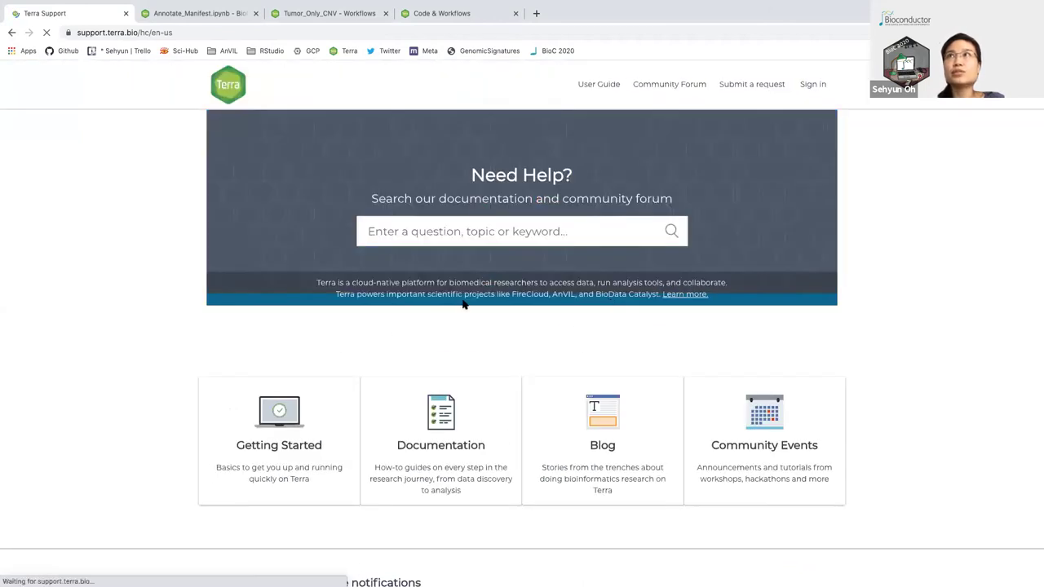
- Go back and open the Live Demo page from the Workshop menu, scrolling through its steps
key(super+bracketleft)
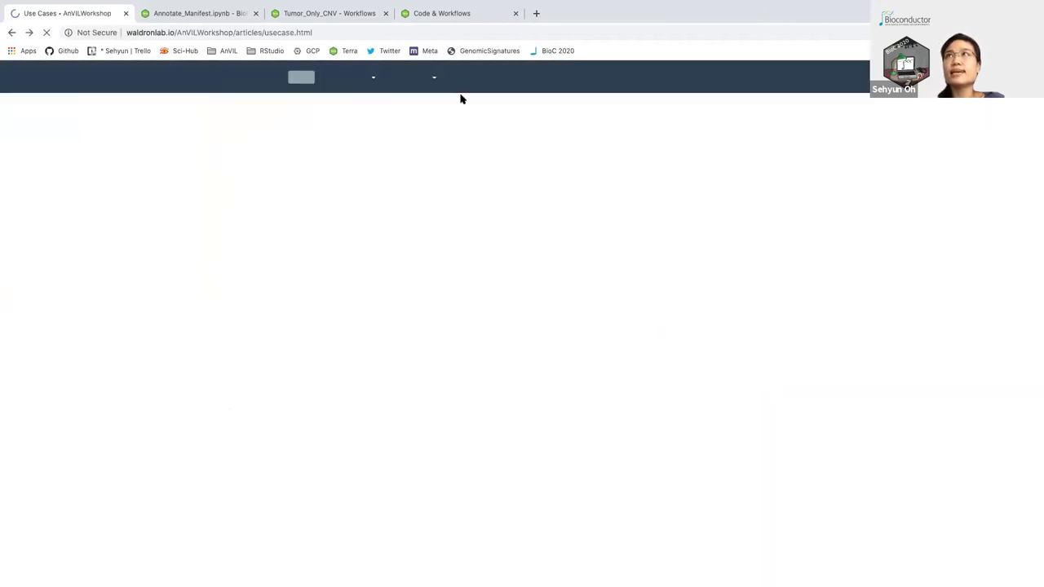
click(373, 84)
click(369, 136)
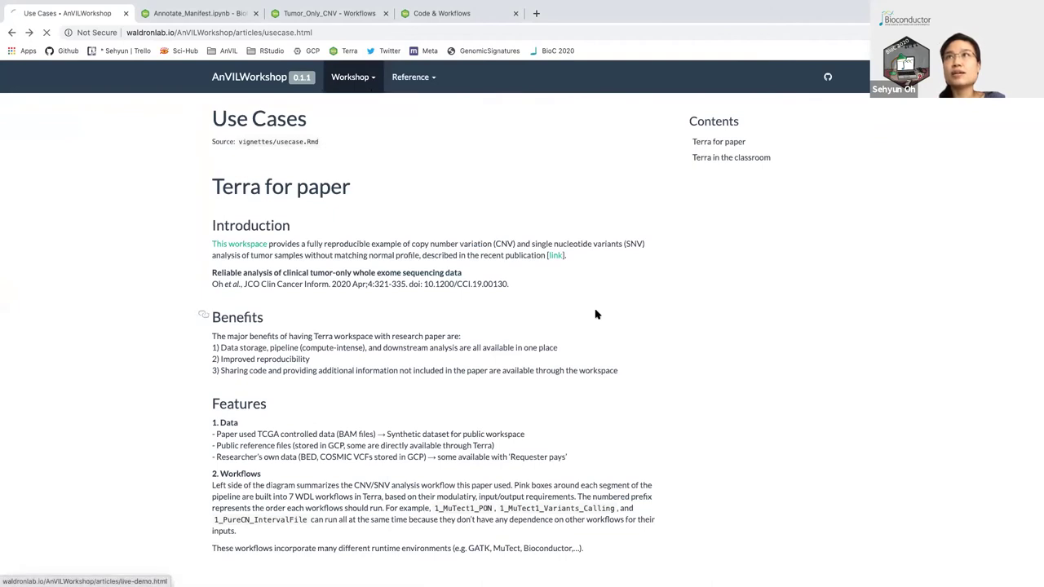
scroll(595, 314, down, 3)
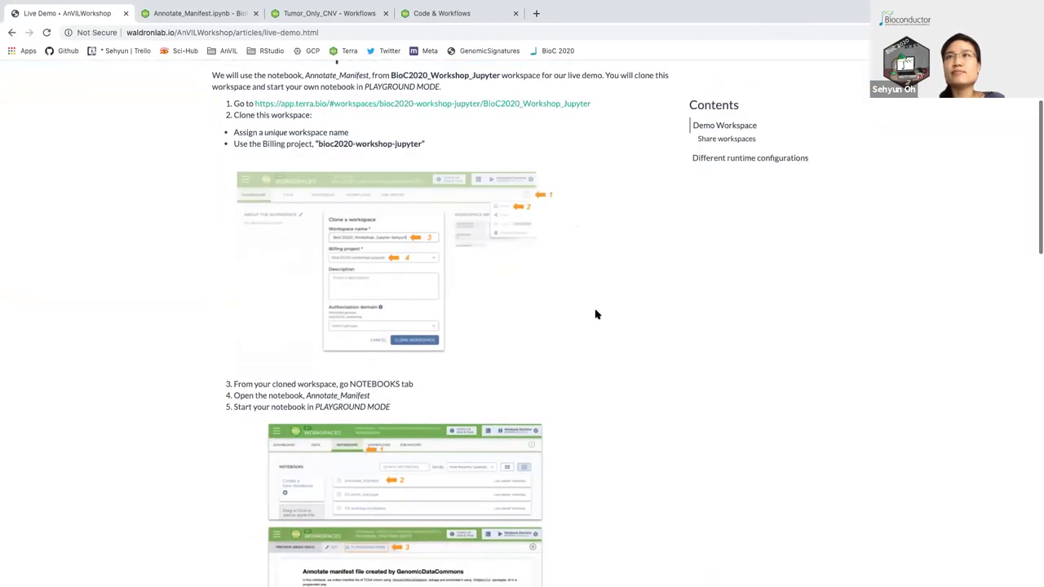
scroll(595, 315, down, 4)
scroll(595, 310, up, 3)
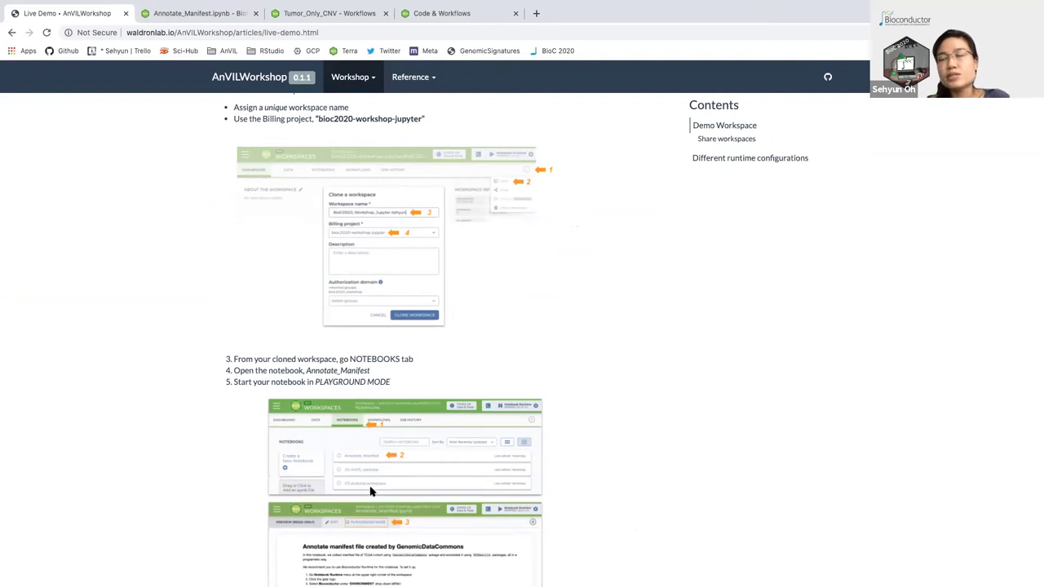
- Zoom the Live Demo page in and back to normal while reviewing the clone-workspace steps
key(super+plus)
key(super+plus)
key(super+plus)
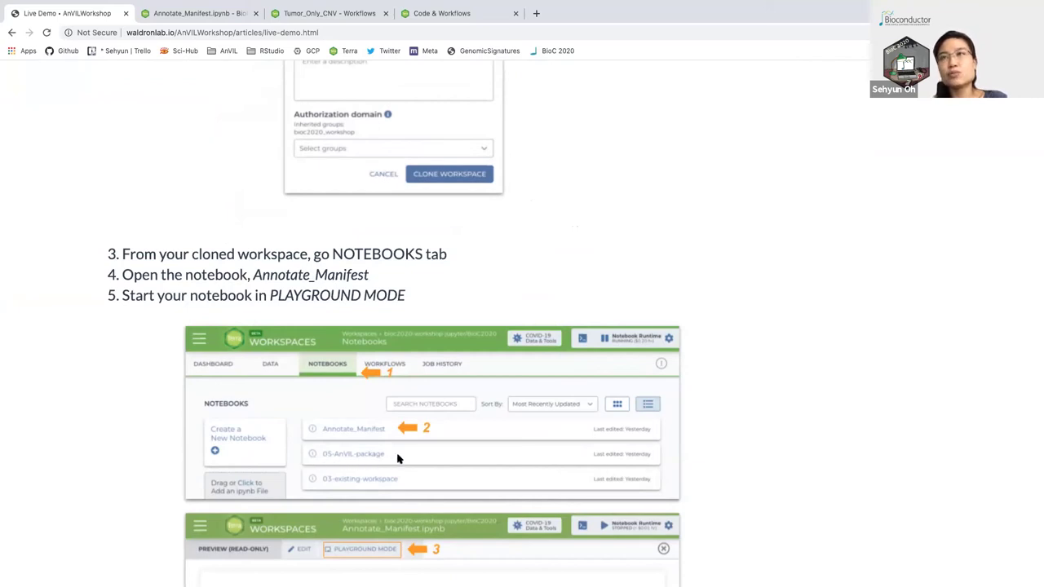
key(super+minus)
key(super+minus)
key(super+minus)
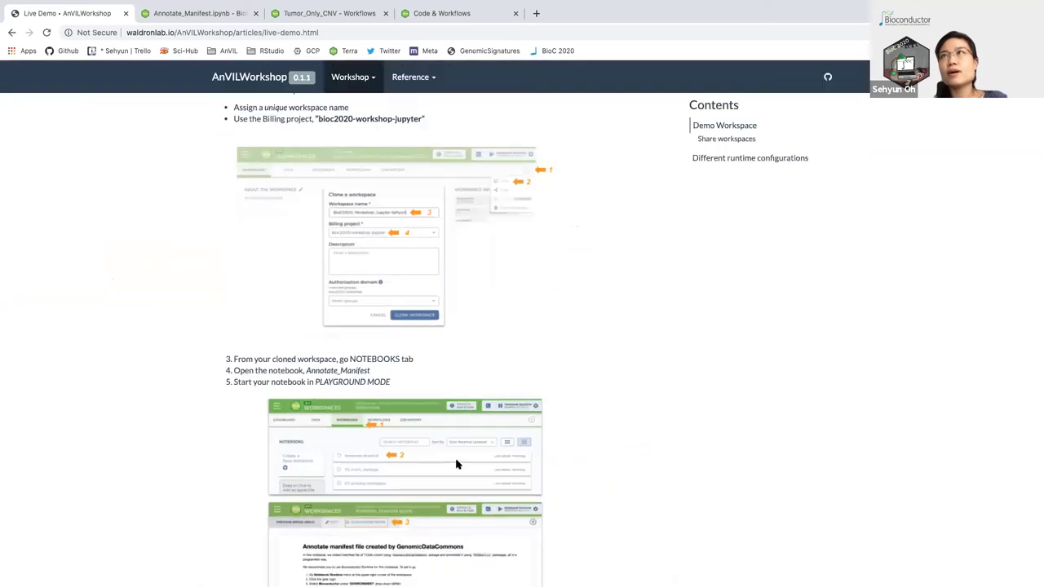
scroll(456, 463, down, 2)
scroll(456, 463, up, 3)
scroll(456, 464, down, 1)
scroll(456, 463, up, 1)
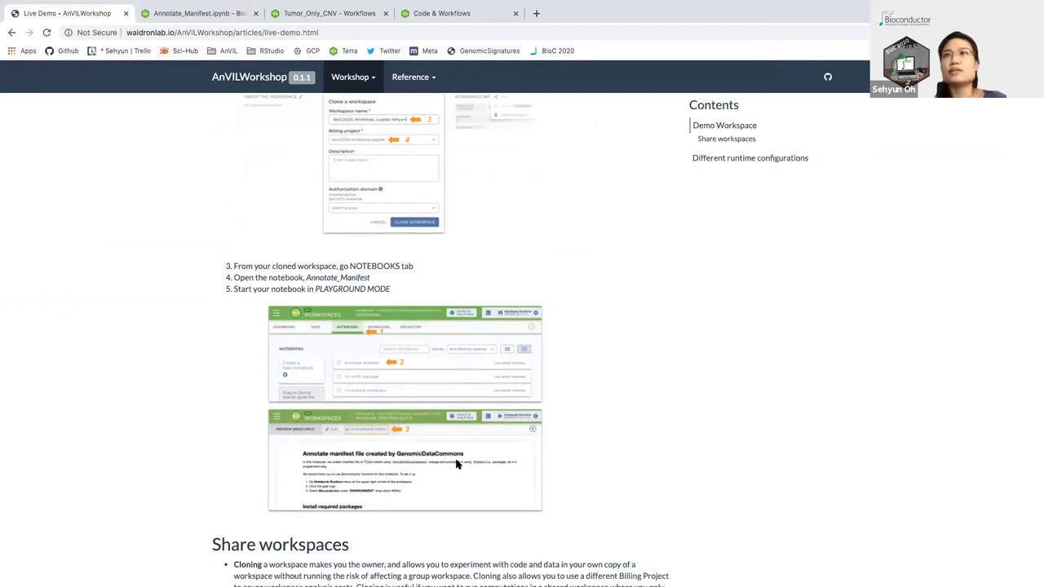
- Scroll the Live Demo page down to the Share workspaces section and its cloning-versus-sharing figure
scroll(456, 463, down, 5)
scroll(456, 463, down, 5)
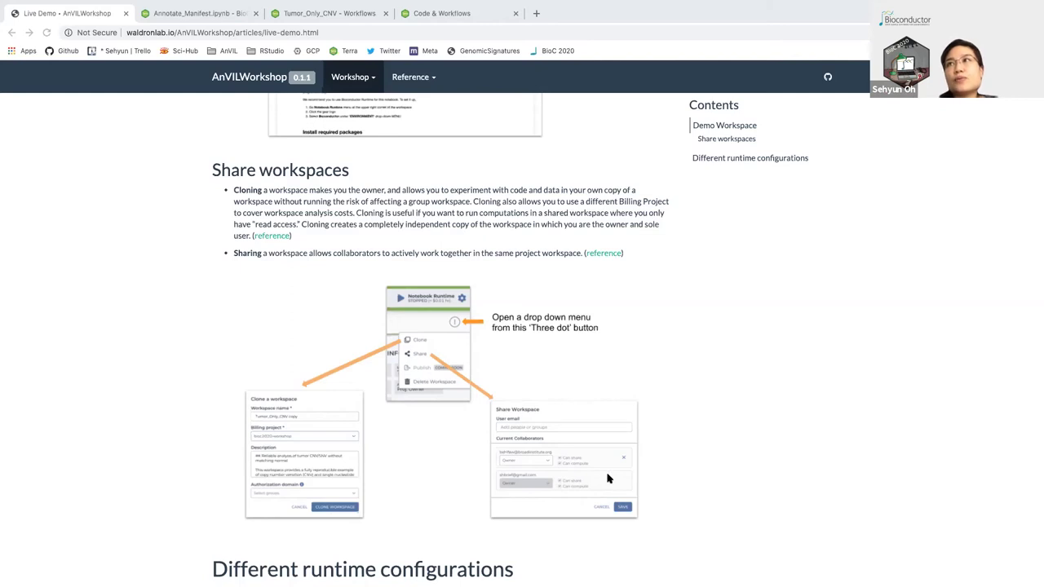
- Scroll back up to the Demo Workspace steps for cloning BioC2020_Workshop_Jupyter
scroll(608, 478, up, 1)
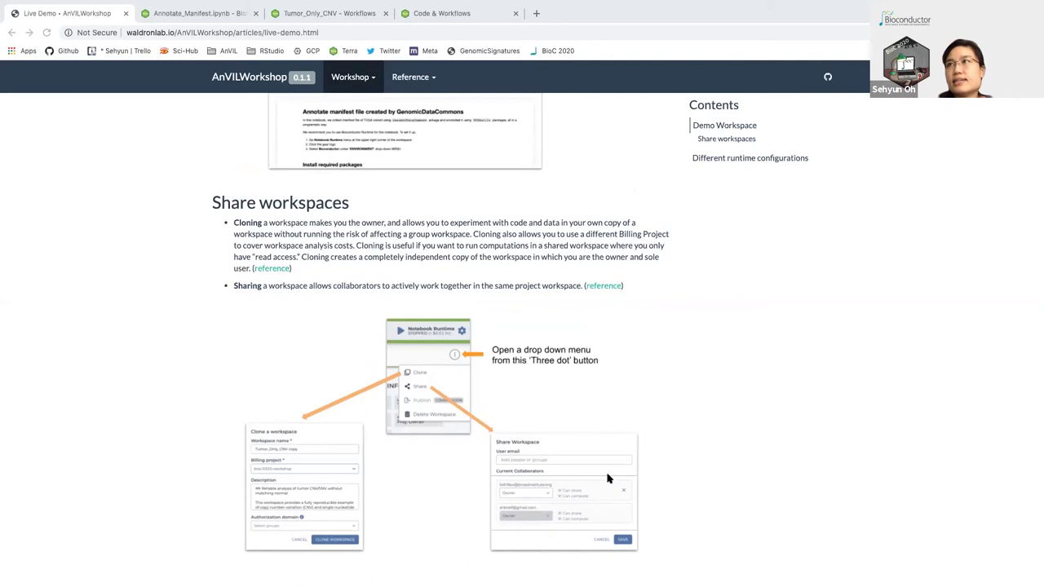
scroll(607, 479, up, 5)
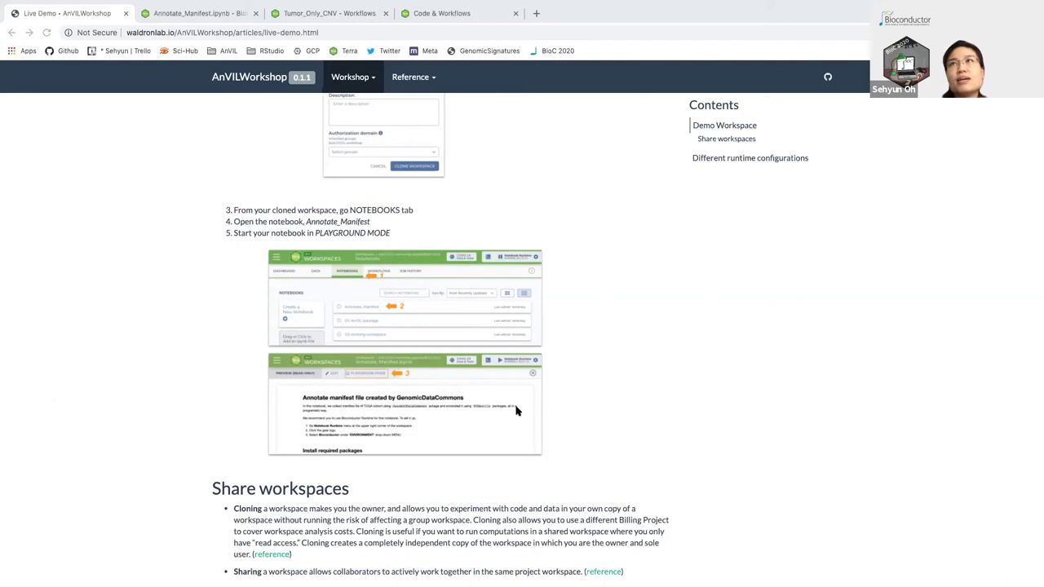
scroll(493, 467, down, 3)
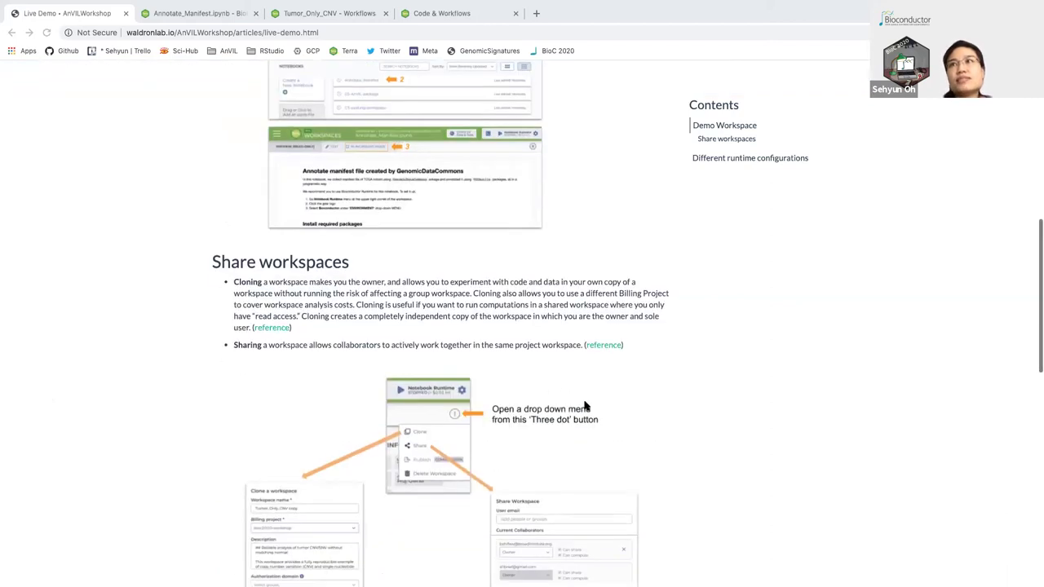
scroll(457, 418, down, 1)
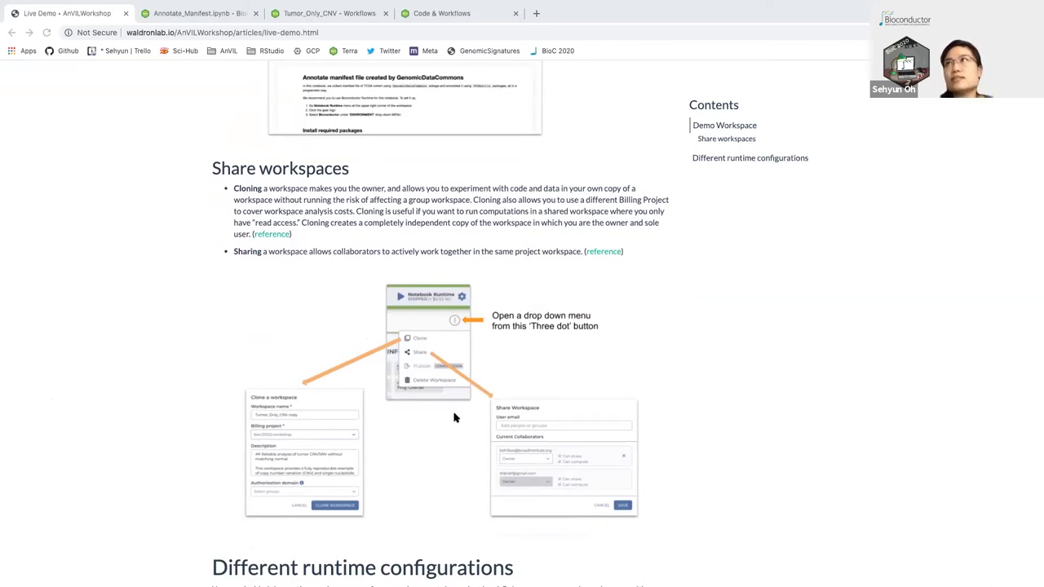
scroll(455, 417, up, 7)
scroll(455, 418, up, 2)
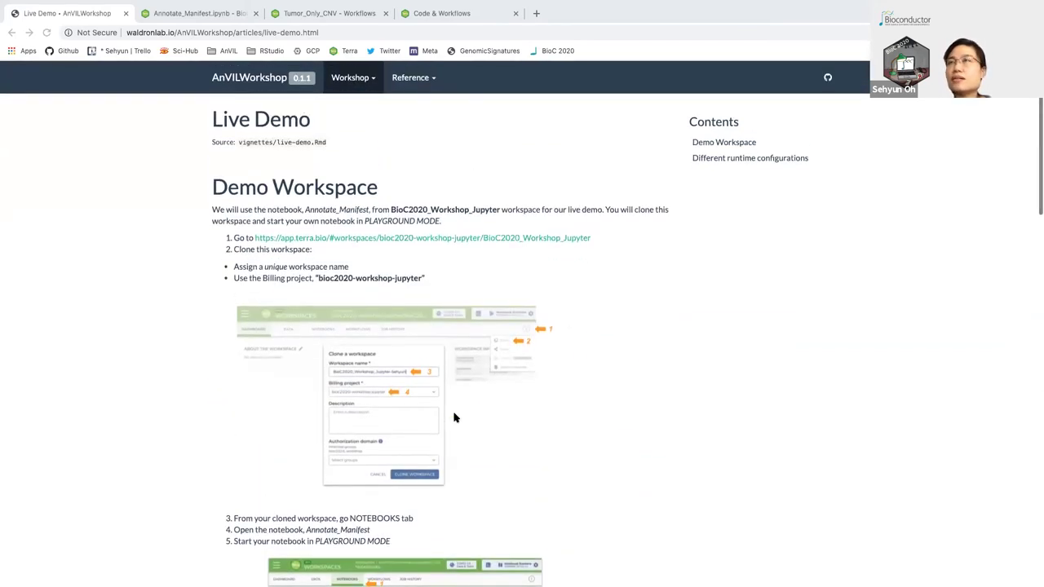
- Switch to the Annotate_Manifest.ipynb notebook tab showing Bioconductor 3.11 with R 4.0.2
click(212, 14)
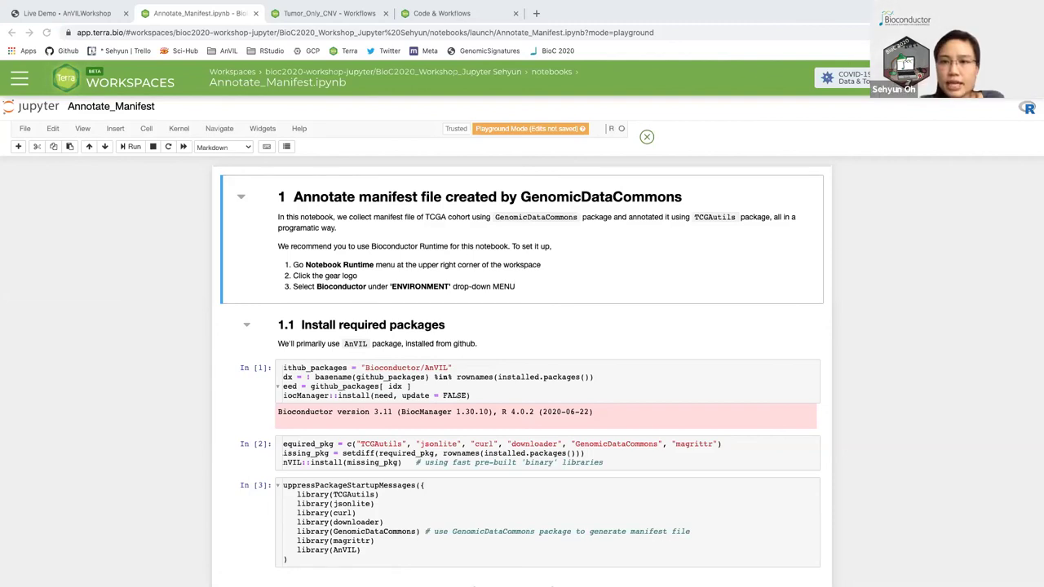
- Open the Profile page from the user account entry in Terra's navigation menu
click(18, 78)
click(125, 116)
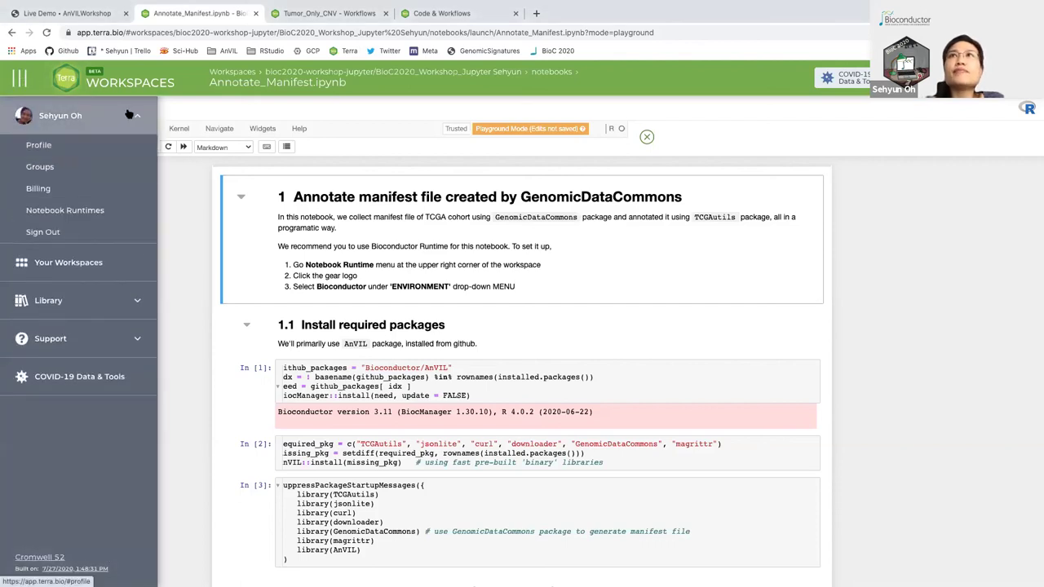
click(76, 149)
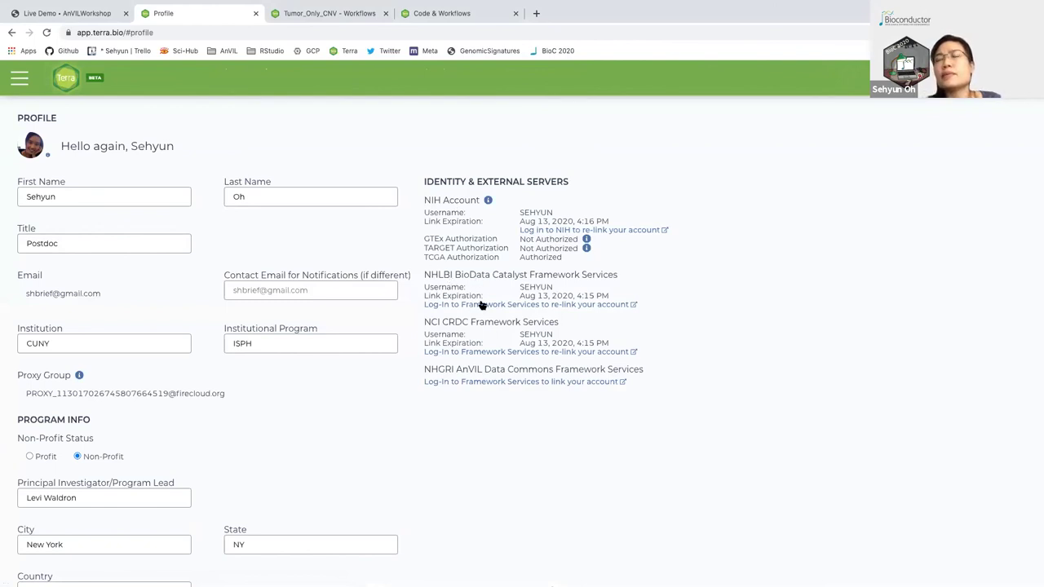
- Start re-linking the NIH account on the NIH Login page, then return to the Terra Profile tab
click(581, 231)
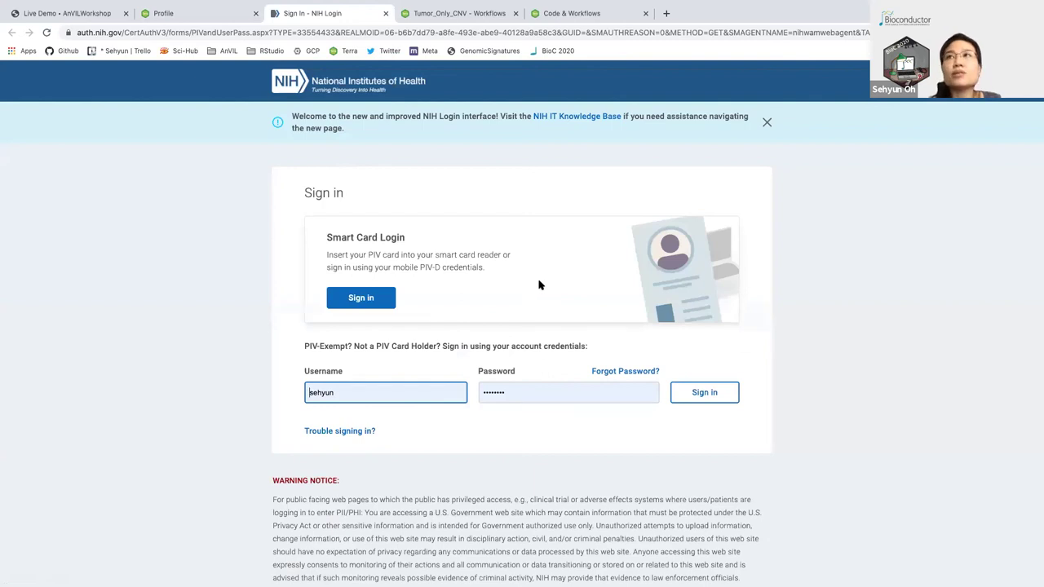
click(175, 13)
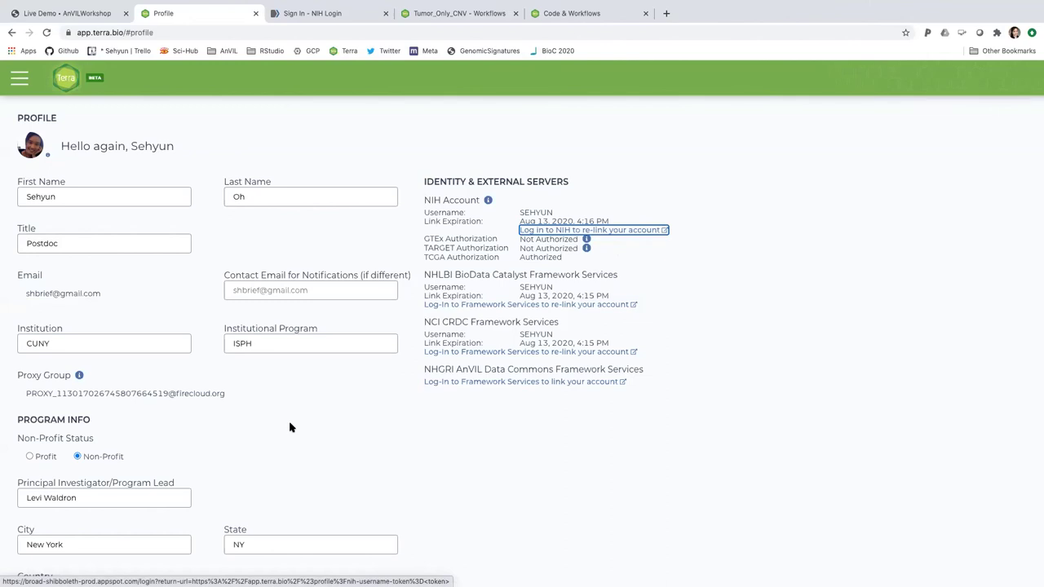
click(722, 322)
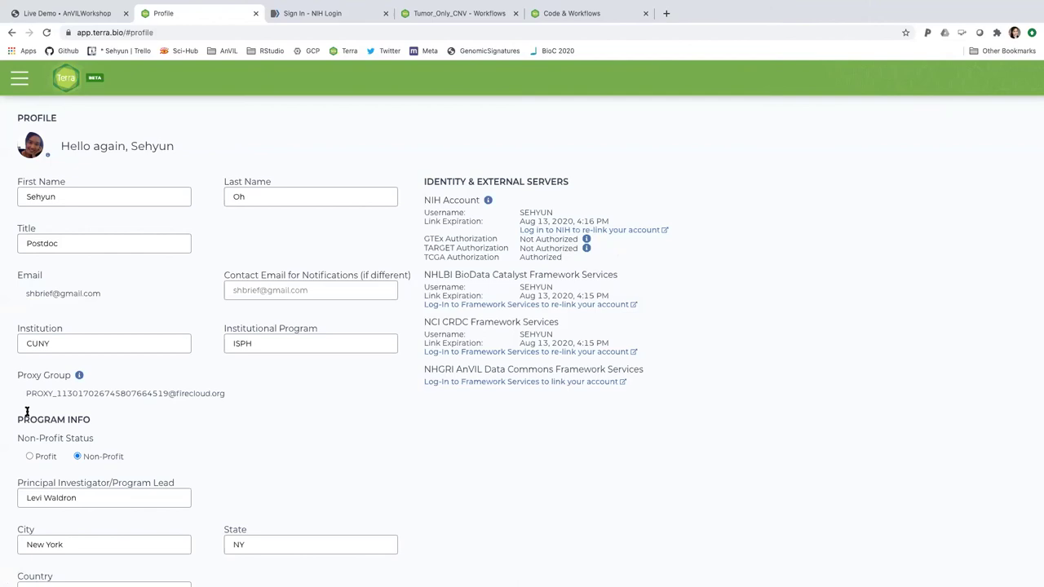